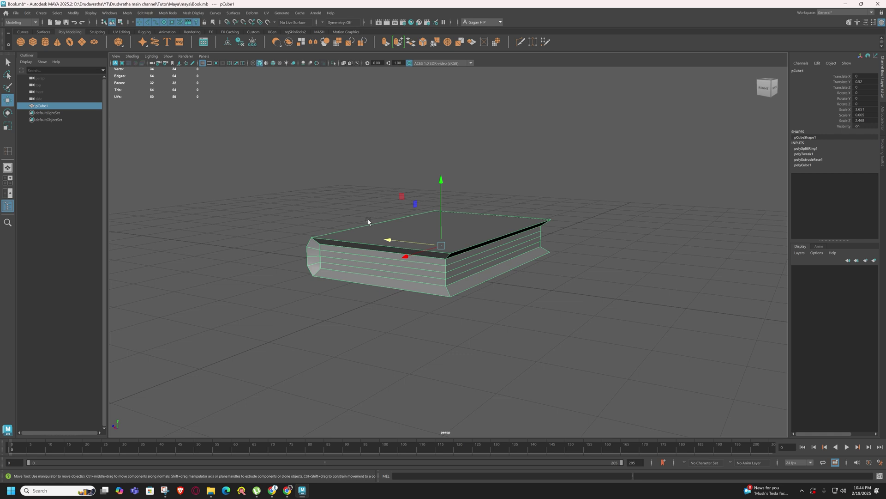
pyautogui.keyDown('alt'); pyautogui.moveTo(368, 221); pyautogui.dragTo(350, 276); pyautogui.keyUp('alt')
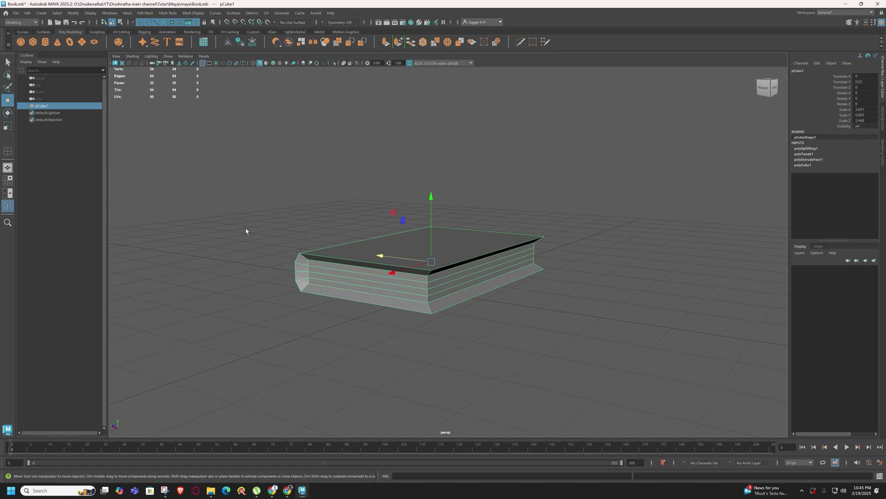
pyautogui.click(267, 15)
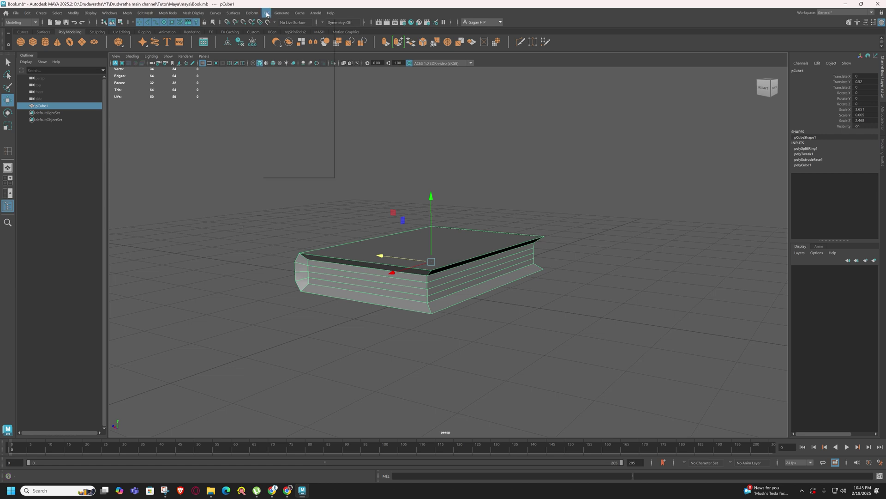
pyautogui.click(280, 27)
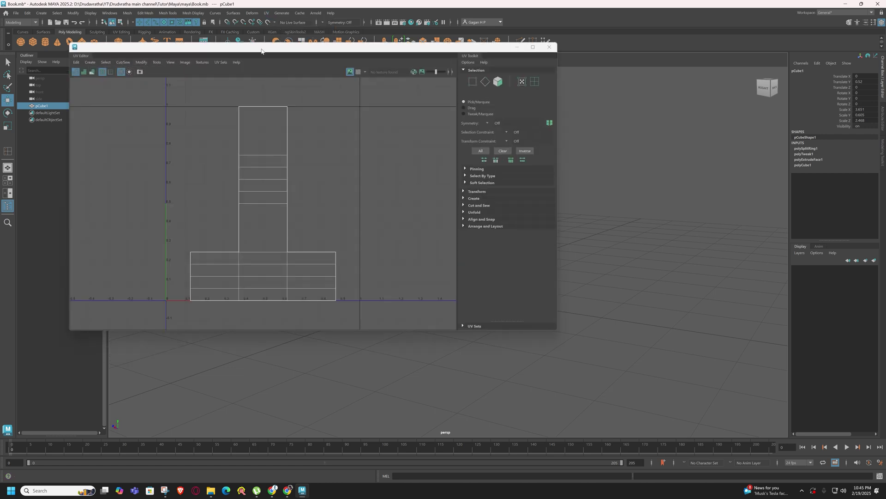
pyautogui.moveTo(261, 44); pyautogui.dragTo(523, 97)
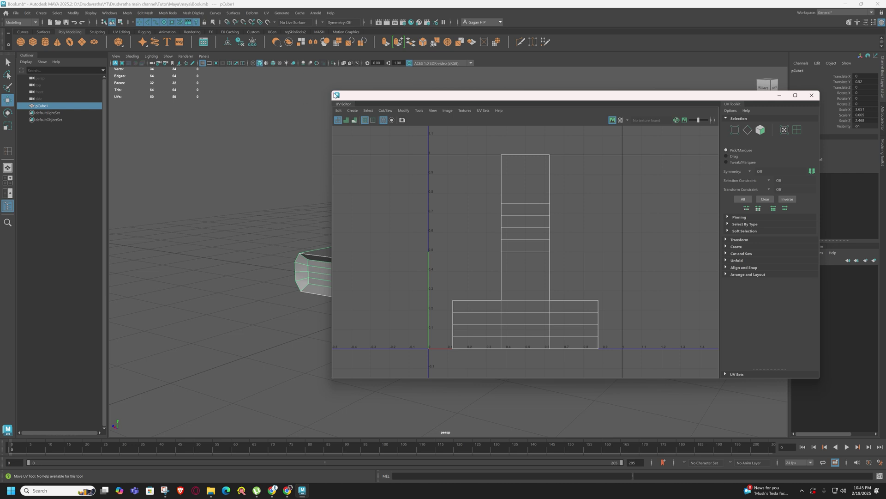
pyautogui.moveTo(331, 91); pyautogui.dragTo(462, 106)
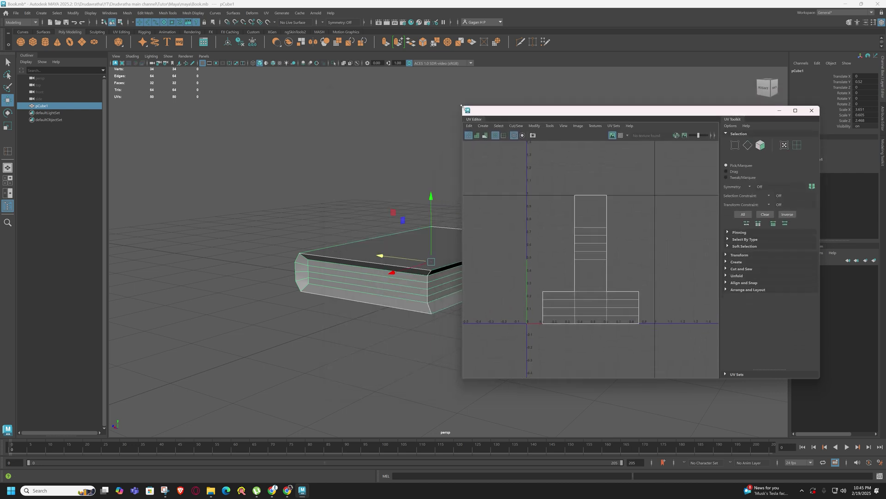
pyautogui.click(811, 111)
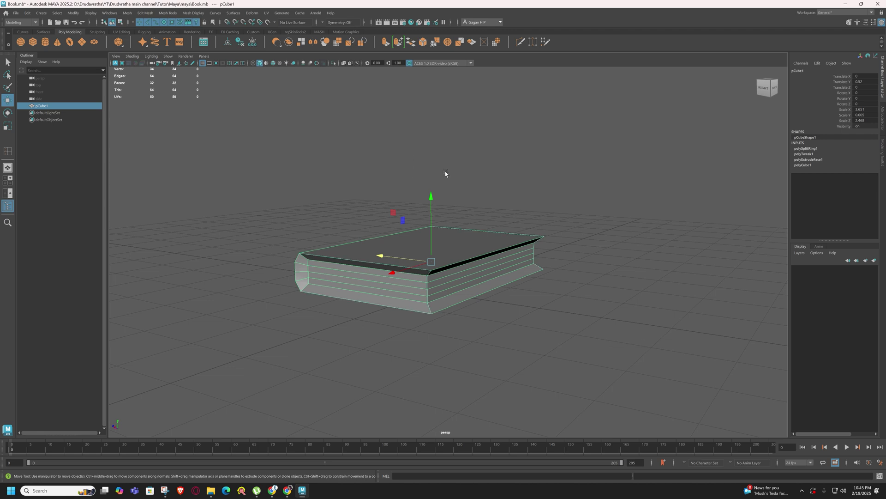
# Switch to the UV Editing workspace, widen the perspective view beside the UV Editor, and undo the accidental book move
pyautogui.moveTo(293, 203); pyautogui.dragTo(492, 302)
pyautogui.click(834, 14)
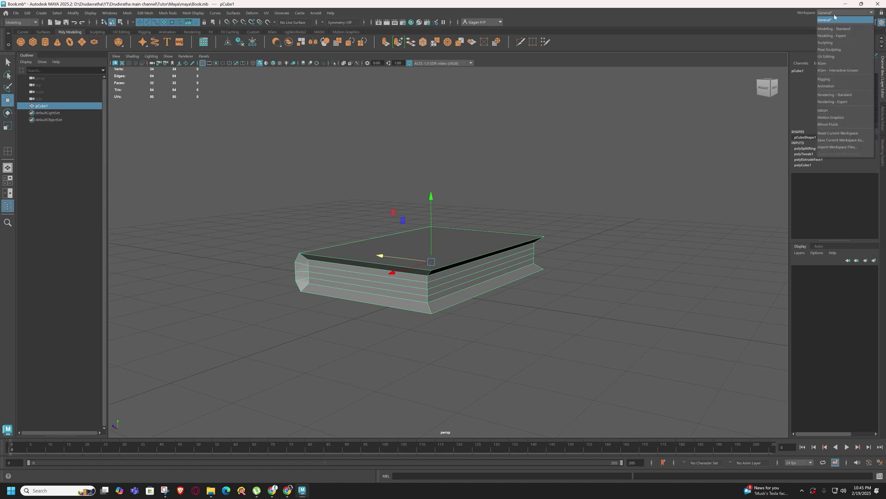
pyautogui.click(827, 57)
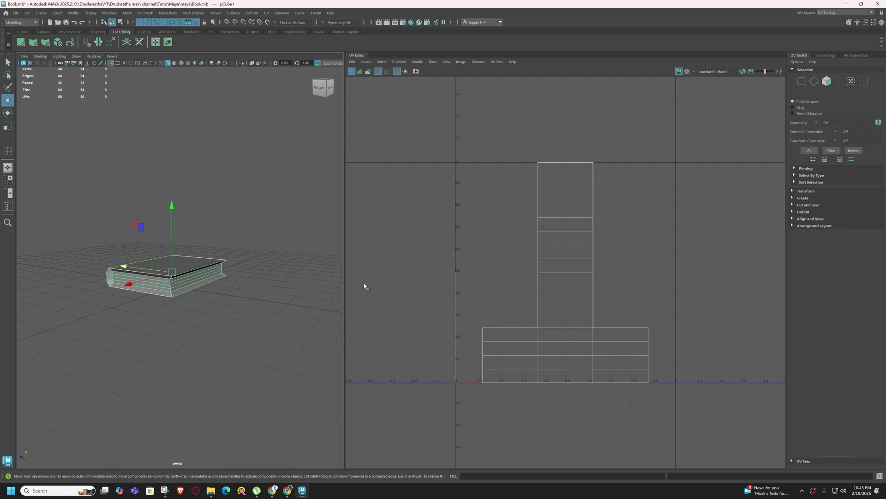
pyautogui.moveTo(345, 282); pyautogui.dragTo(417, 283)
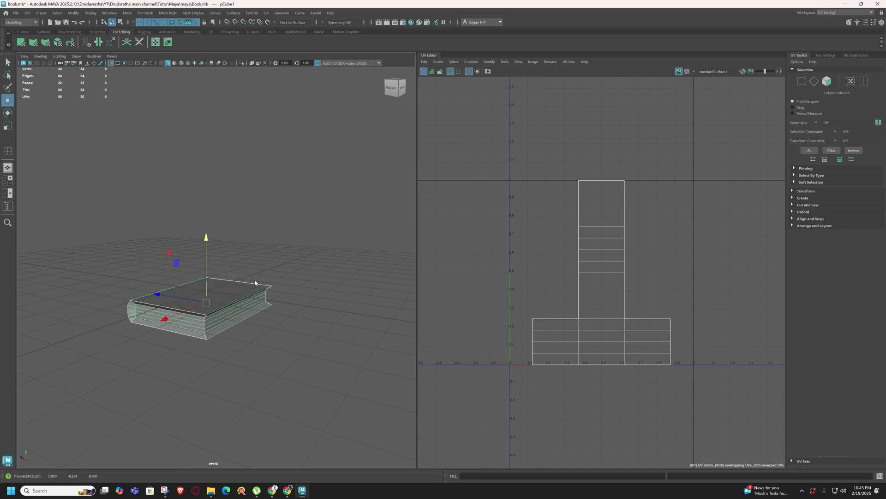
pyautogui.hotkey('ctrl', 'z')
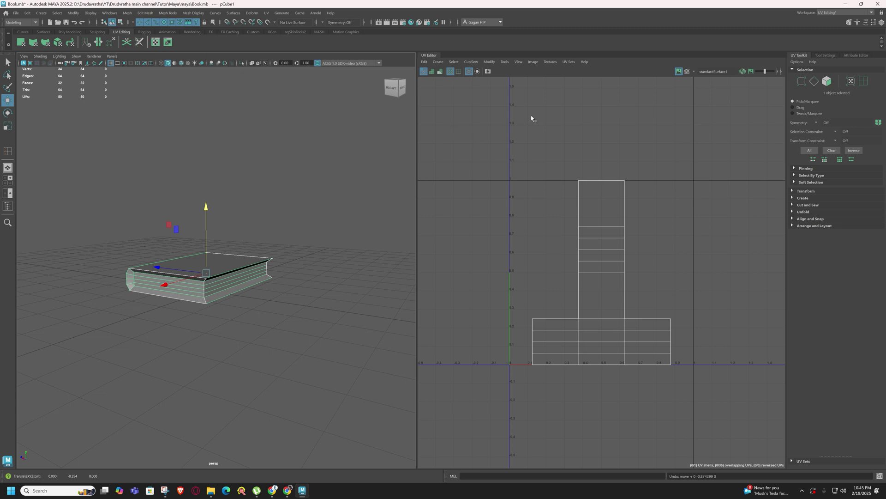
# Create automatic UV mapping for the book and select all resulting faces in the UV layout
pyautogui.click(266, 13)
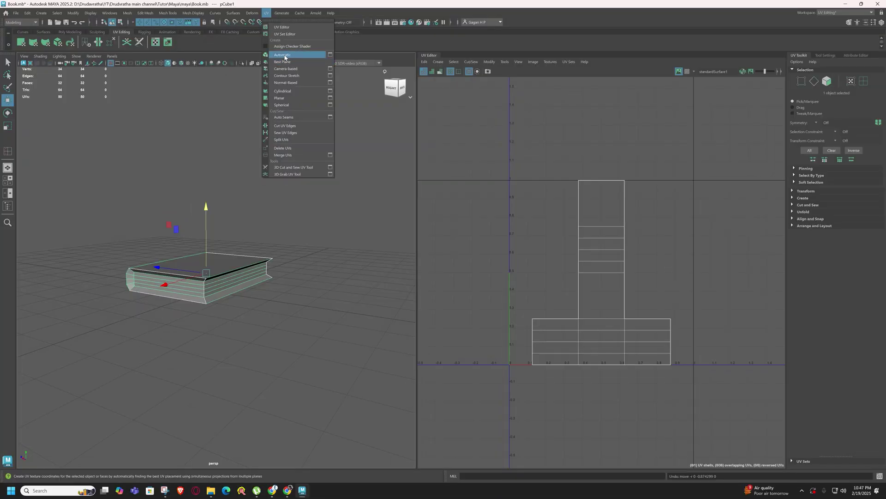
pyautogui.click(283, 55)
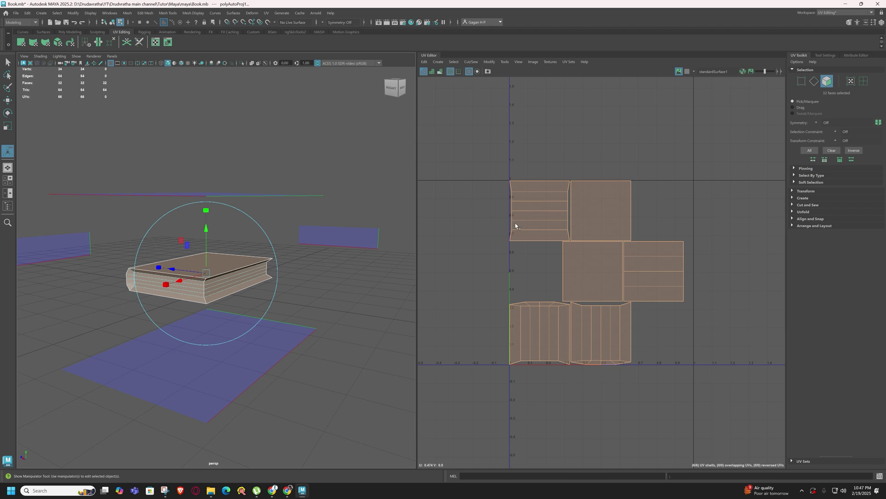
pyautogui.moveTo(481, 150); pyautogui.dragTo(733, 421)
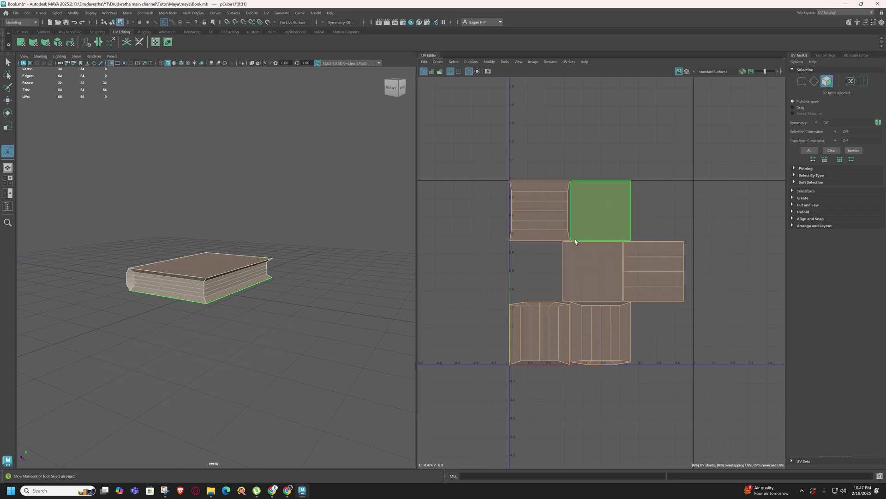
# Examine which side of the book each UV shell covers by selecting the shells individually and comparing them with the model
pyautogui.click(557, 229)
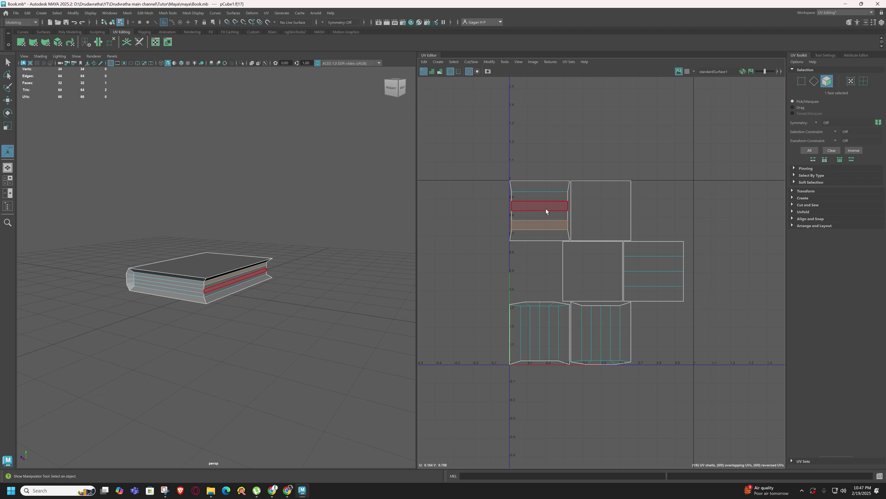
pyautogui.moveTo(553, 220); pyautogui.dragTo(508, 211, button='right')
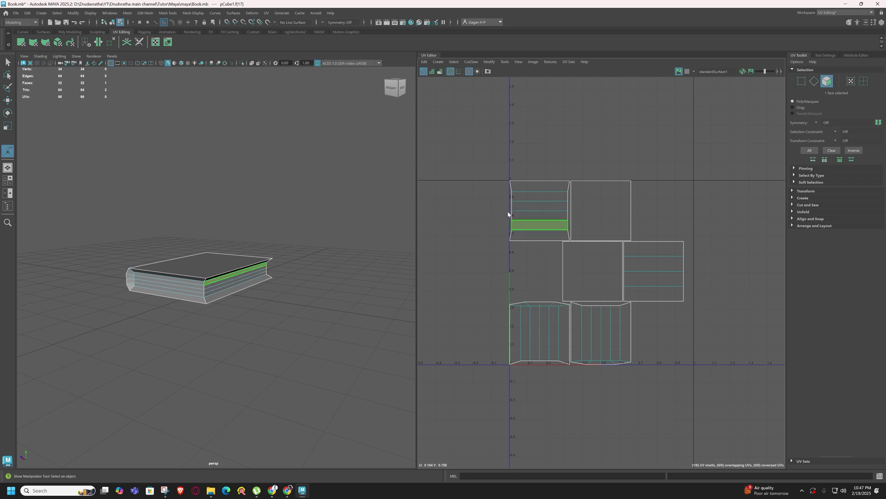
pyautogui.click(530, 207)
pyautogui.keyDown('alt'); pyautogui.moveTo(253, 306); pyautogui.dragTo(234, 321); pyautogui.keyUp('alt')
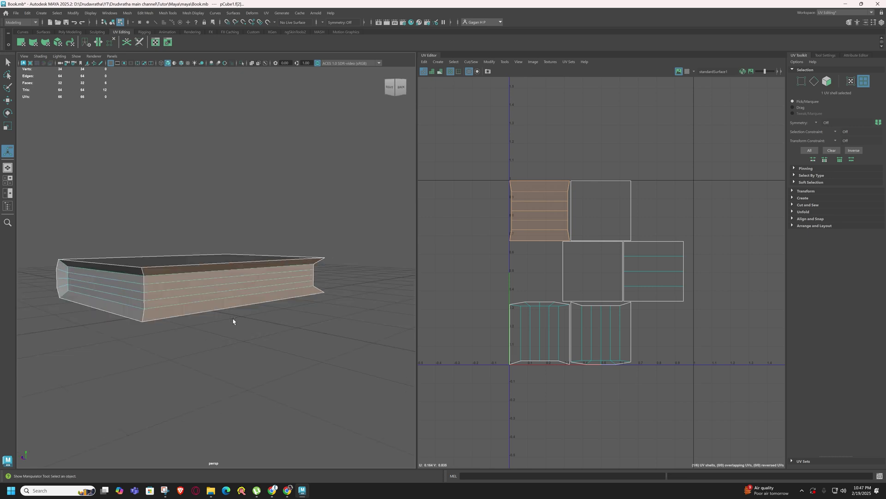
pyautogui.click(669, 280)
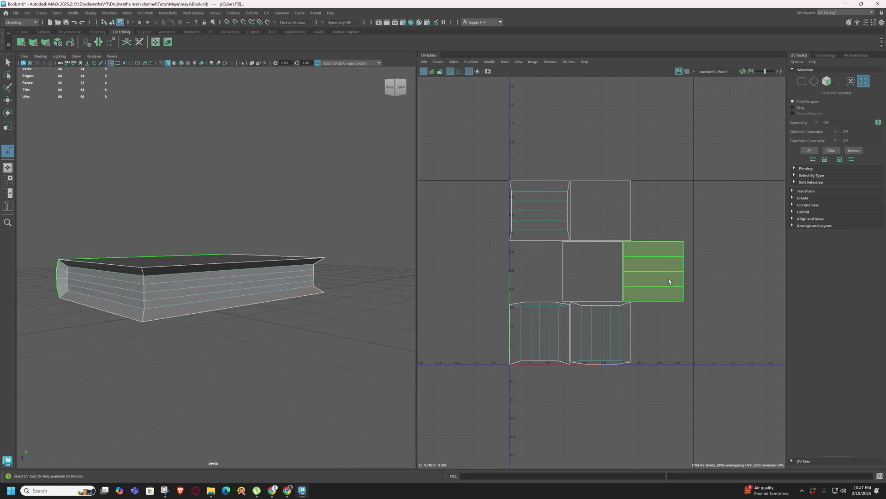
pyautogui.keyDown('alt'); pyautogui.moveTo(149, 317); pyautogui.dragTo(179, 302); pyautogui.keyUp('alt')
pyautogui.click(588, 319)
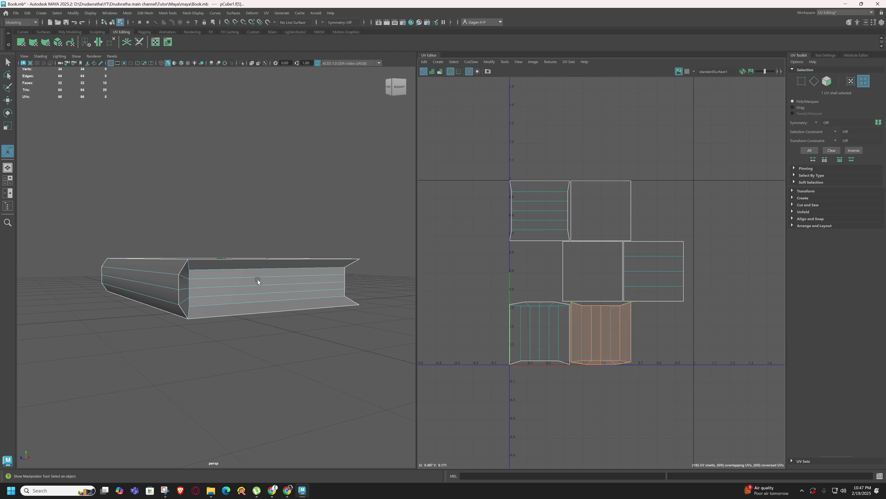
pyautogui.keyDown('alt'); pyautogui.moveTo(258, 281); pyautogui.dragTo(239, 292); pyautogui.keyUp('alt')
pyautogui.click(545, 336)
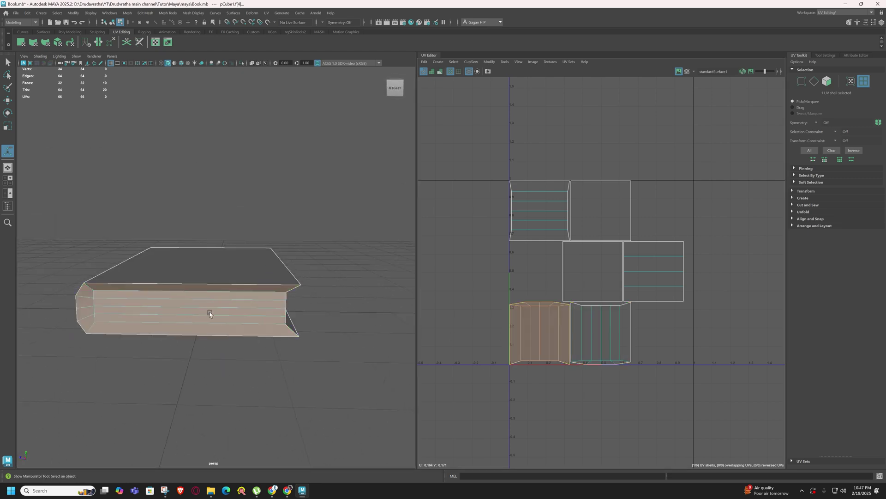
pyautogui.keyDown('alt'); pyautogui.moveTo(269, 324); pyautogui.dragTo(221, 323); pyautogui.keyUp('alt')
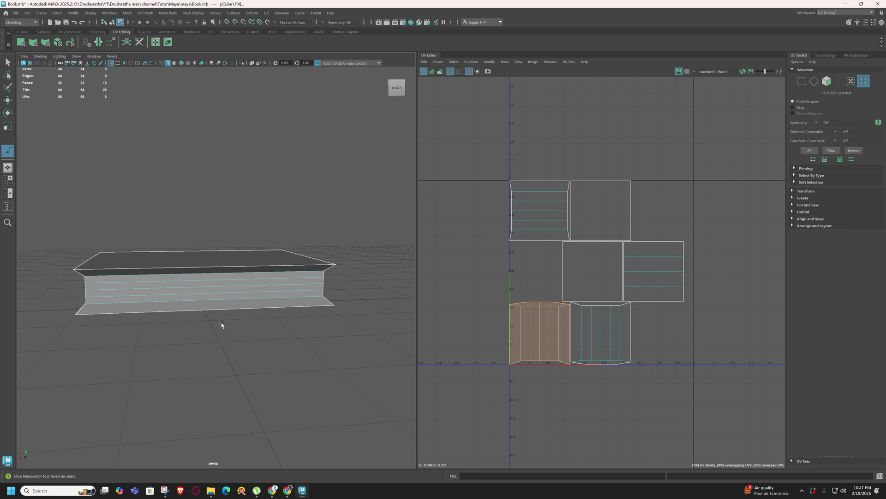
pyautogui.keyDown('alt'); pyautogui.moveTo(220, 322); pyautogui.dragTo(237, 317); pyautogui.keyUp('alt')
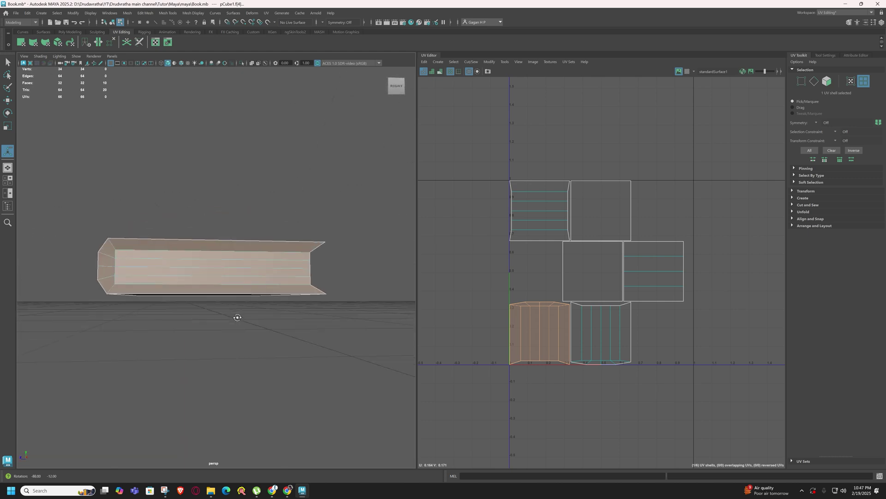
pyautogui.keyDown('alt'); pyautogui.moveTo(288, 301); pyautogui.dragTo(182, 303); pyautogui.keyUp('alt')
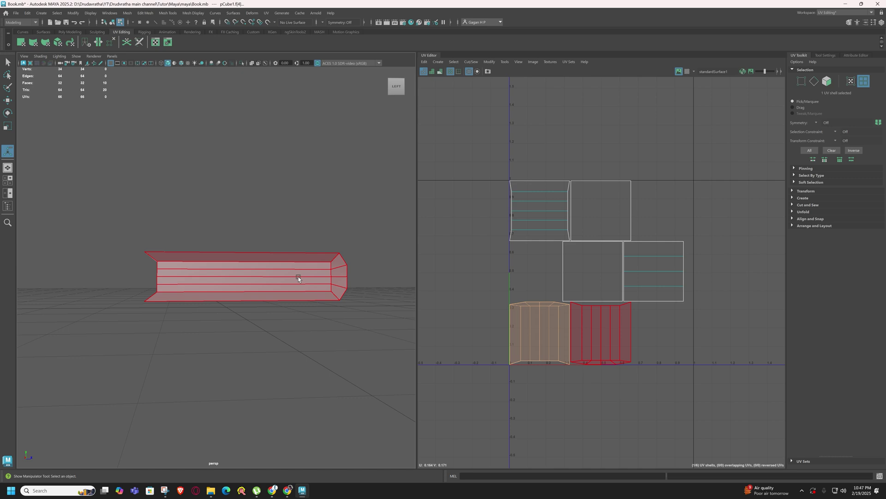
pyautogui.moveTo(543, 331); pyautogui.dragTo(499, 323, button='right')
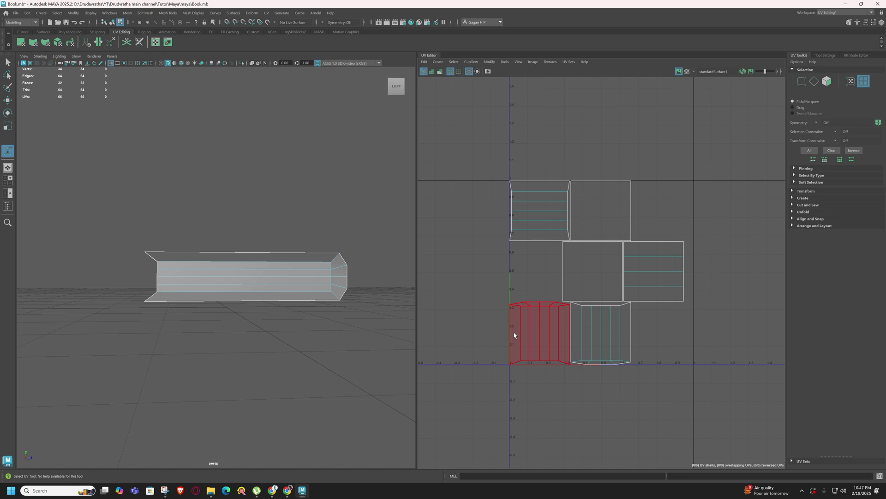
# Select the page-block border edges on the book's right side: the four spine-end segments and the long upper and lower edges
pyautogui.keyDown('alt'); pyautogui.moveTo(178, 299); pyautogui.dragTo(307, 308); pyautogui.keyUp('alt')
pyautogui.keyDown('alt'); pyautogui.moveTo(212, 284); pyautogui.dragTo(240, 309, button='middle'); pyautogui.keyUp('alt')
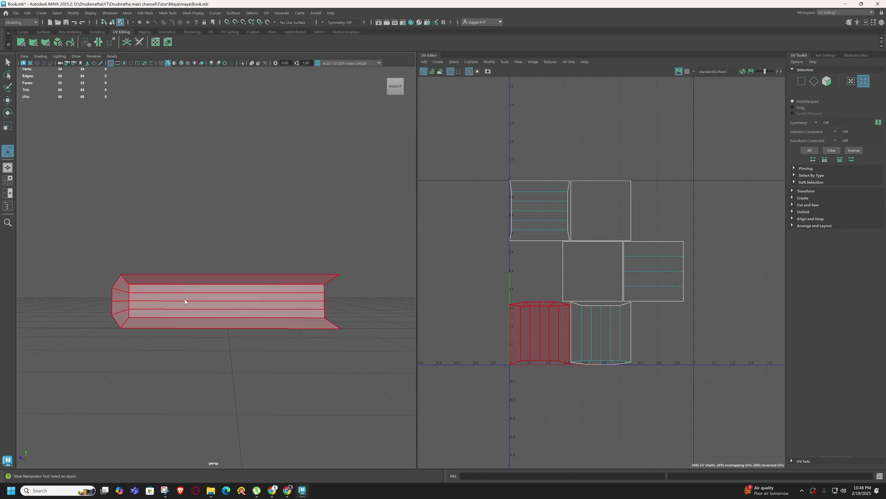
pyautogui.moveTo(185, 300); pyautogui.dragTo(187, 272, button='right')
pyautogui.scroll(4, 121, 310)
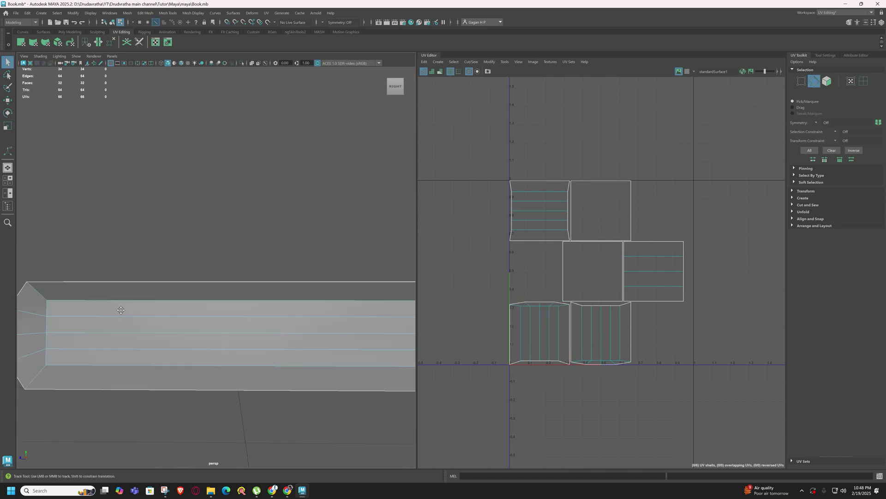
pyautogui.keyDown('alt'); pyautogui.moveTo(118, 308); pyautogui.dragTo(150, 294, button='middle'); pyautogui.keyUp('alt')
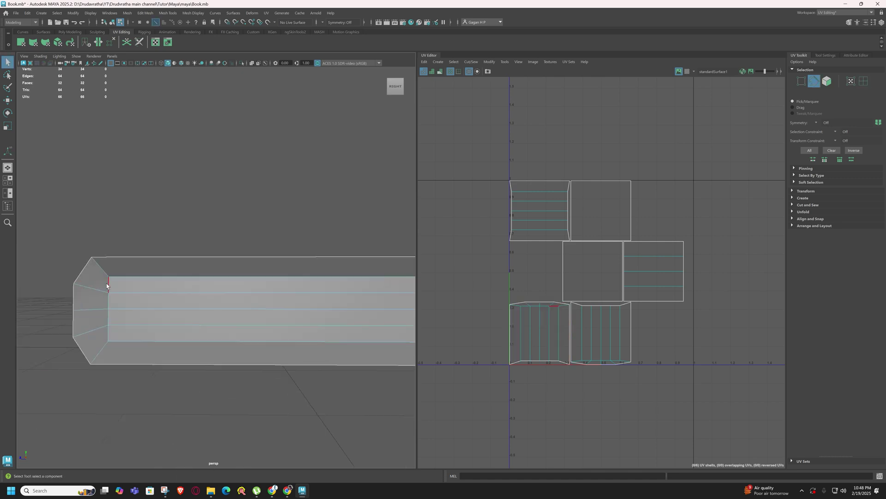
pyautogui.click(108, 301)
pyautogui.keyDown('shift'); pyautogui.click(108, 302); pyautogui.keyUp('shift')
pyautogui.keyDown('shift'); pyautogui.click(109, 318); pyautogui.keyUp('shift')
pyautogui.keyDown('shift'); pyautogui.click(109, 336); pyautogui.keyUp('shift')
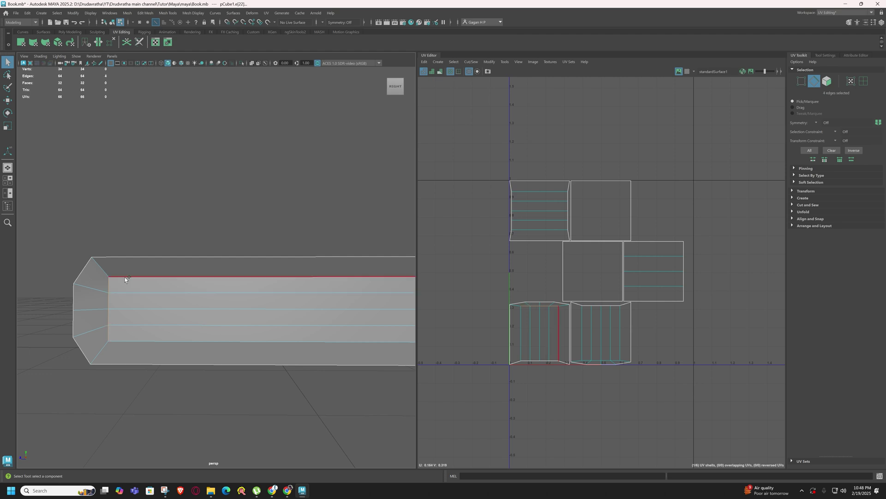
pyautogui.keyDown('shift'); pyautogui.click(124, 277); pyautogui.keyUp('shift')
pyautogui.keyDown('shift'); pyautogui.click(138, 342); pyautogui.keyUp('shift')
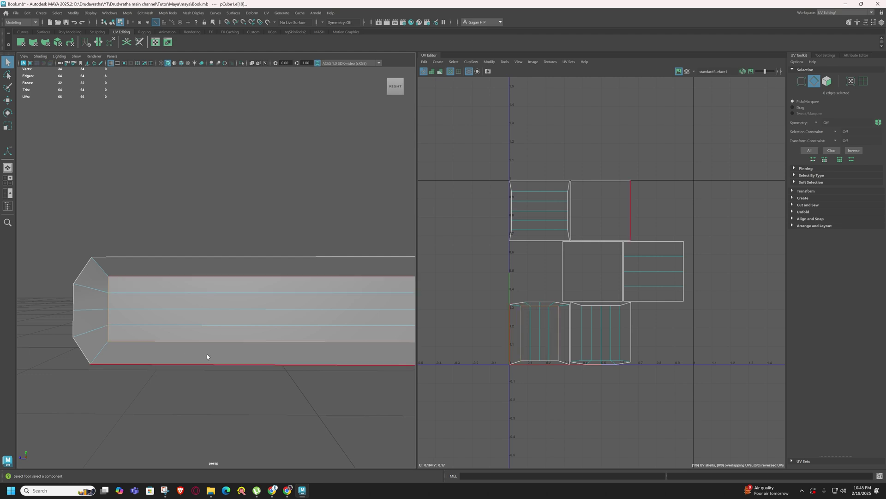
# Add the upper and lower page-block edges opposite the spine to the edge selection
pyautogui.scroll(-3, 239, 341)
pyautogui.moveTo(240, 338)
pyautogui.keyDown('alt'); pyautogui.mouseDown()
pyautogui.moveTo(255, 342)
pyautogui.moveTo(237, 338)
pyautogui.mouseUp(); pyautogui.keyUp('alt')
pyautogui.keyDown('shift'); pyautogui.click(159, 278); pyautogui.keyUp('shift')
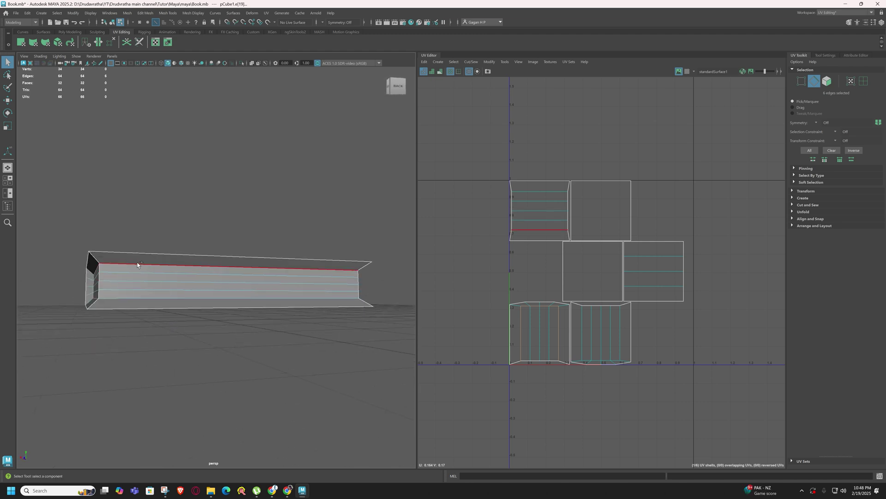
pyautogui.keyDown('shift'); pyautogui.click(127, 300); pyautogui.keyUp('shift')
# Add the upper, lower and spine-end page-block edges on the book's left side, then cut the UVs along all selected edges
pyautogui.keyDown('alt'); pyautogui.moveTo(128, 300); pyautogui.dragTo(289, 336); pyautogui.keyUp('alt')
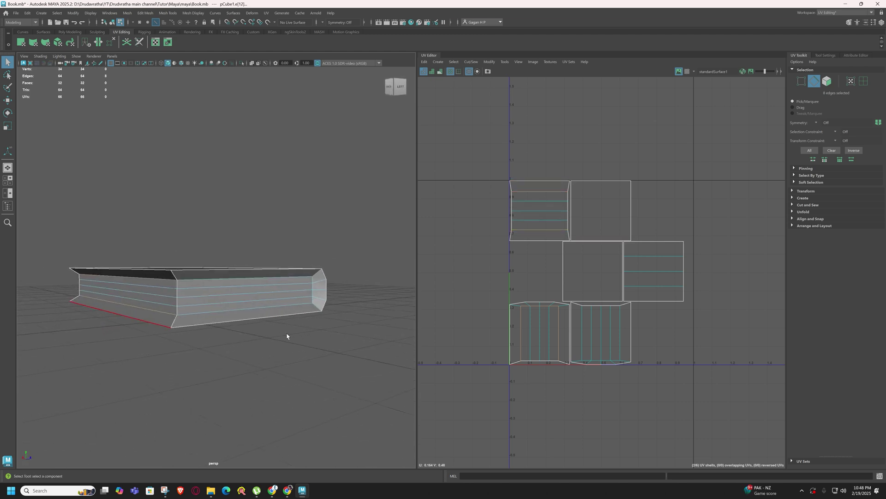
pyautogui.keyDown('shift'); pyautogui.click(226, 308); pyautogui.keyUp('shift')
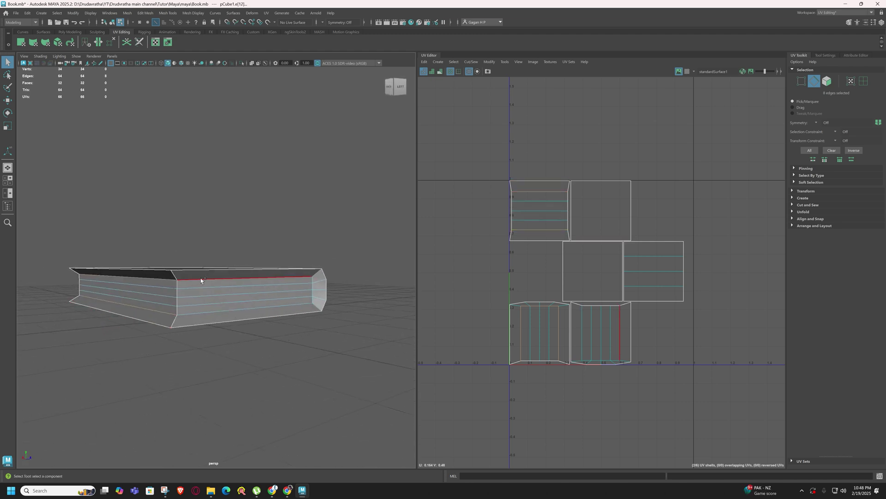
pyautogui.keyDown('shift'); pyautogui.click(207, 315); pyautogui.keyUp('shift')
pyautogui.scroll(3, 317, 323)
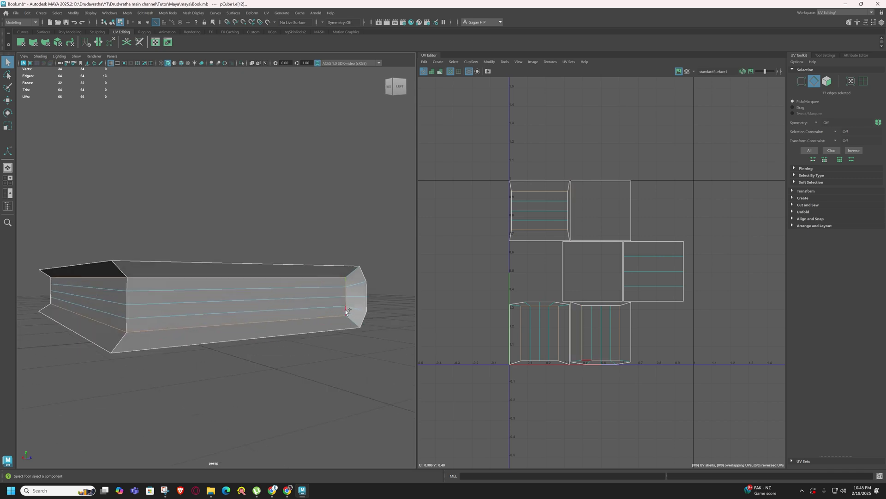
pyautogui.keyDown('shift'); pyautogui.click(289, 336); pyautogui.keyUp('shift')
pyautogui.keyDown('alt'); pyautogui.moveTo(289, 337); pyautogui.dragTo(233, 316); pyautogui.keyUp('alt')
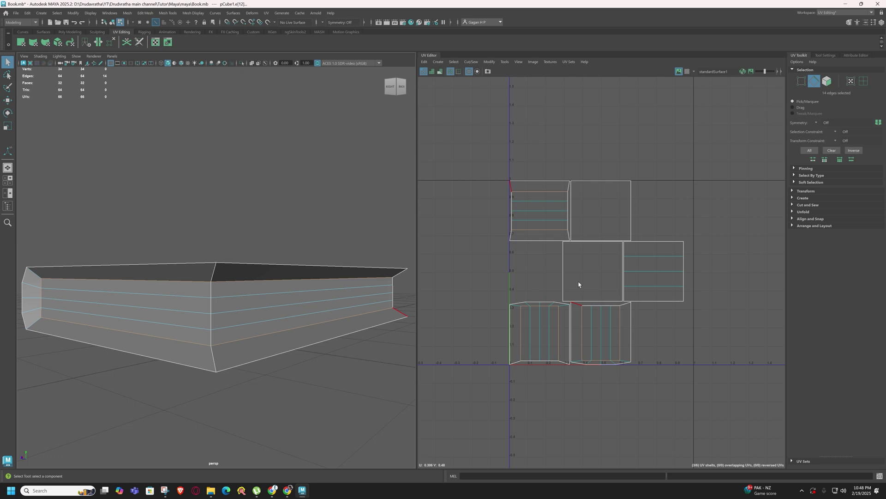
pyautogui.keyDown('shift'); pyautogui.moveTo(578, 284); pyautogui.dragTo(551, 297, button='right'); pyautogui.keyUp('shift')
pyautogui.press('w')
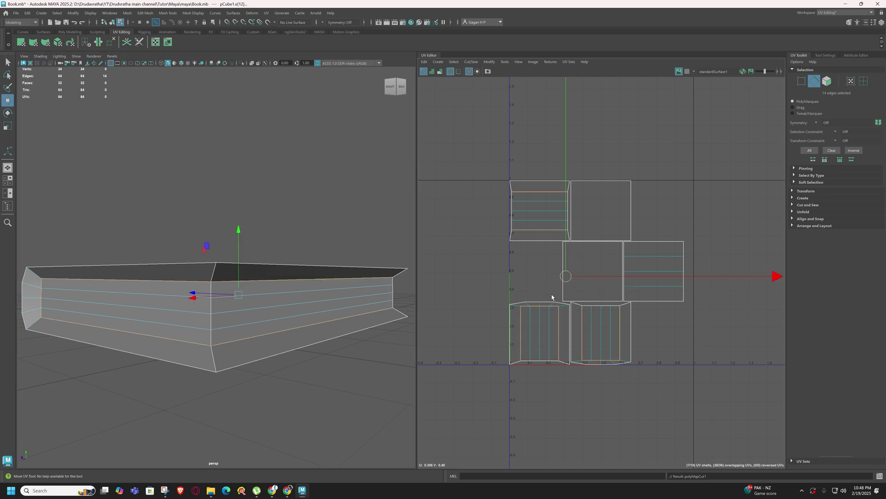
pyautogui.scroll(-1, 550, 297)
pyautogui.scroll(-4, 550, 296)
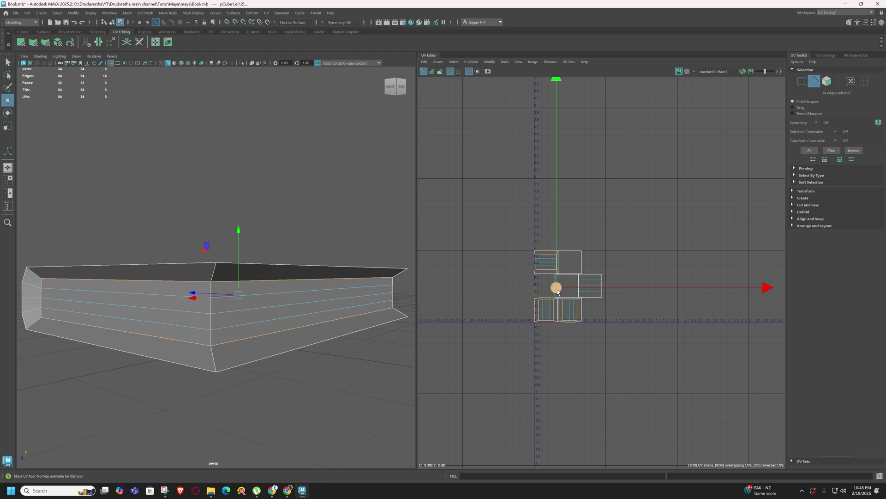
# Select the two vertical and one horizontal page-block UV shells and move them together into the empty area beside the cover shells
pyautogui.moveTo(556, 289); pyautogui.dragTo(504, 288, button='right')
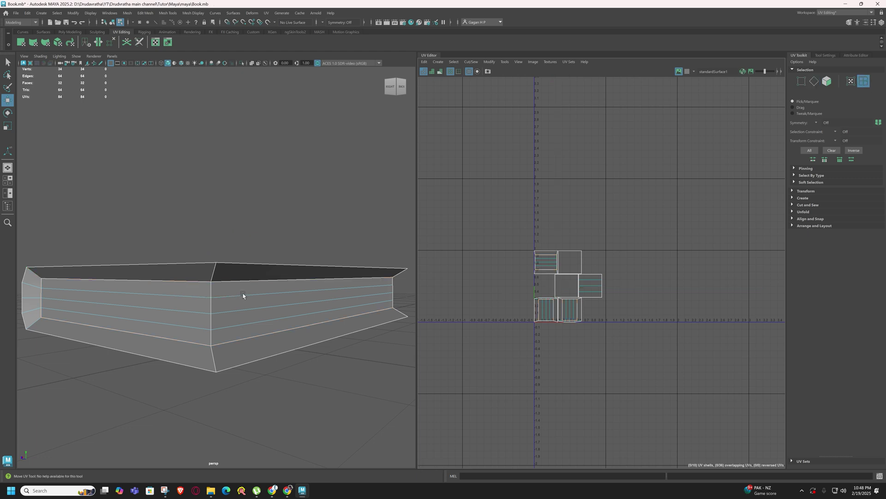
pyautogui.click(542, 306)
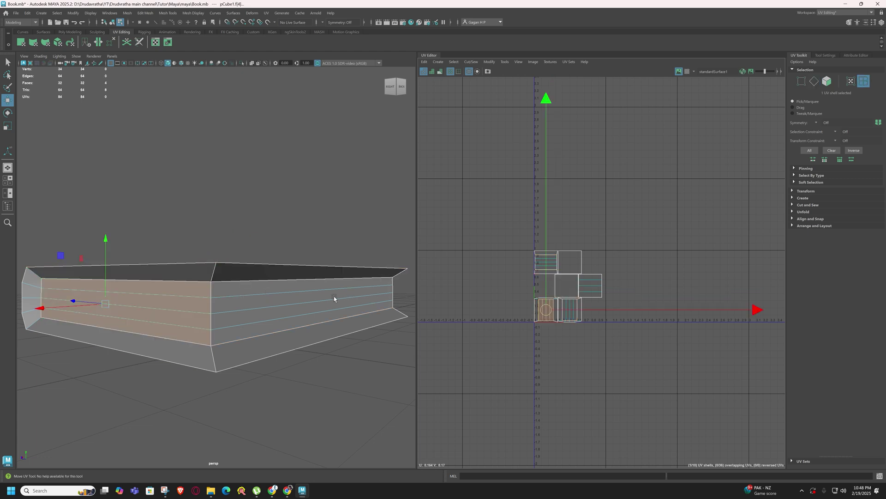
pyautogui.keyDown('shift'); pyautogui.click(569, 308); pyautogui.keyUp('shift')
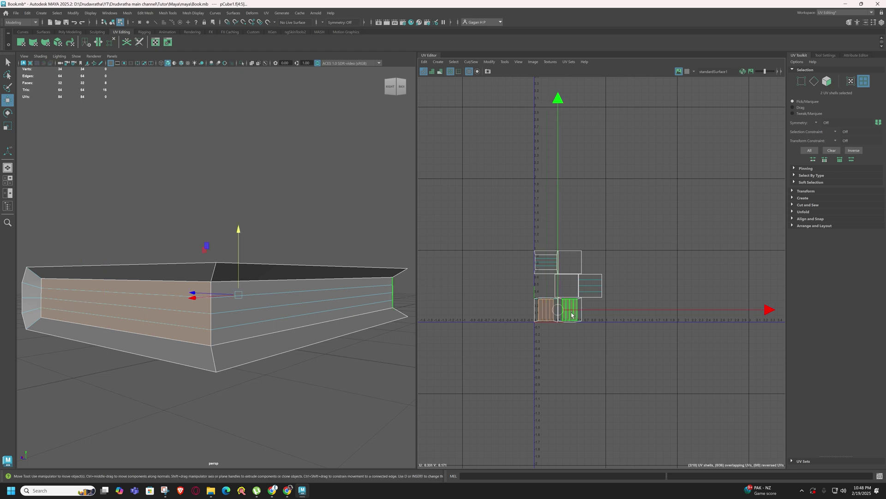
pyautogui.keyDown('shift'); pyautogui.click(549, 269); pyautogui.keyUp('shift')
pyautogui.moveTo(558, 288); pyautogui.dragTo(650, 283)
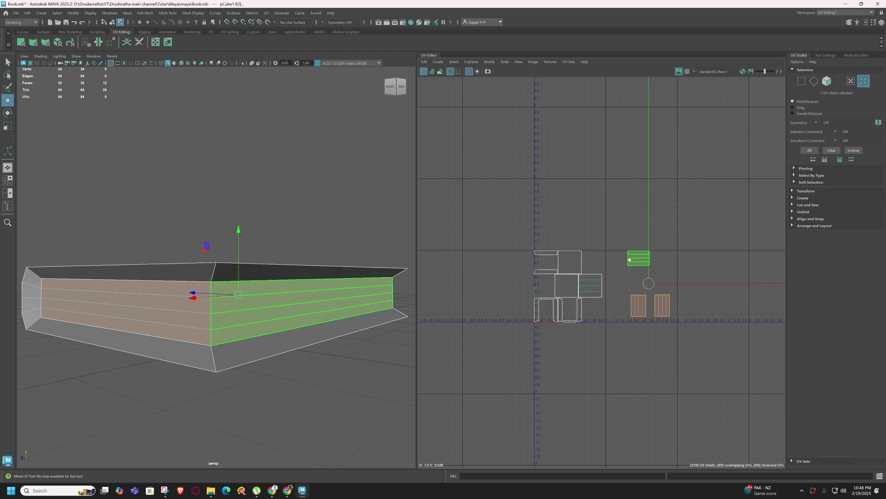
pyautogui.scroll(6, 686, 306)
pyautogui.keyDown('alt'); pyautogui.moveTo(648, 274); pyautogui.dragTo(605, 296, button='middle'); pyautogui.keyUp('alt')
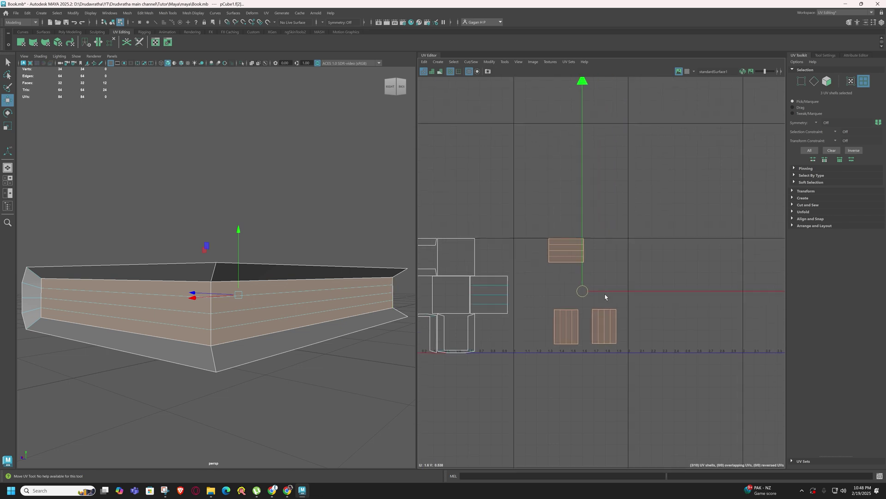
# Examine which page-block side each separated shell covers by selecting the shells individually and comparing them with the model
pyautogui.click(597, 278)
pyautogui.click(574, 253)
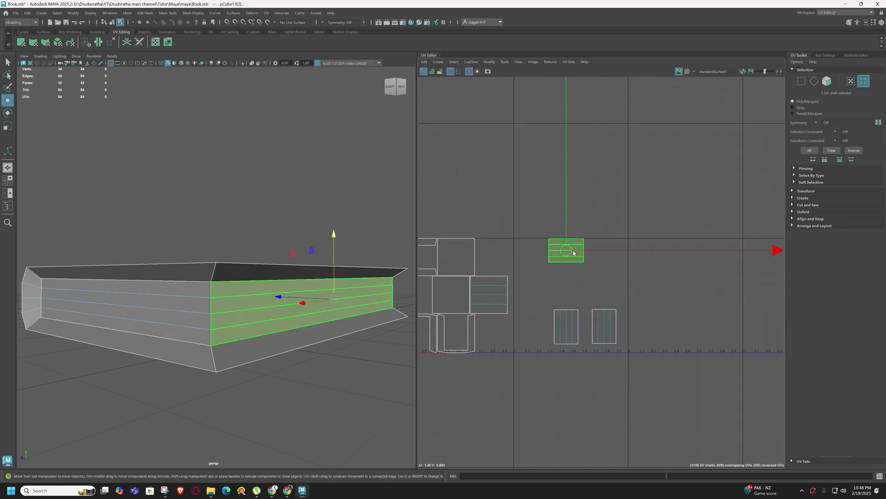
pyautogui.click(548, 299)
pyautogui.click(552, 255)
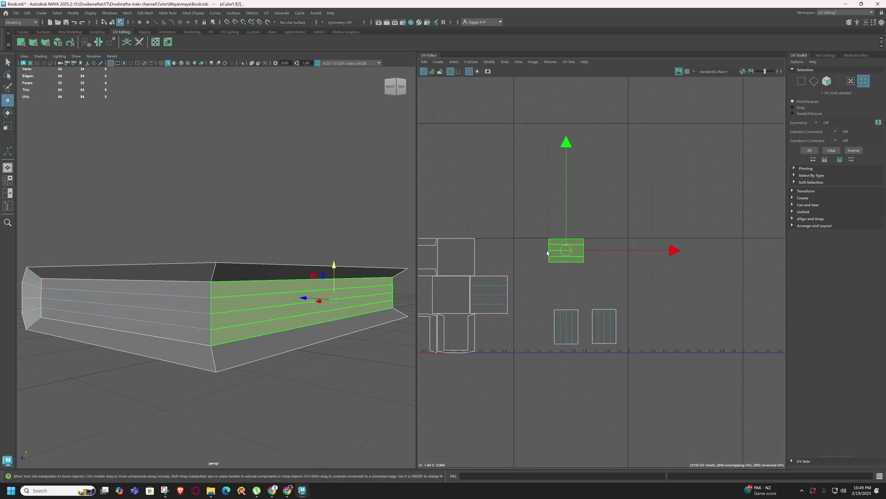
pyautogui.click(577, 342)
pyautogui.click(600, 332)
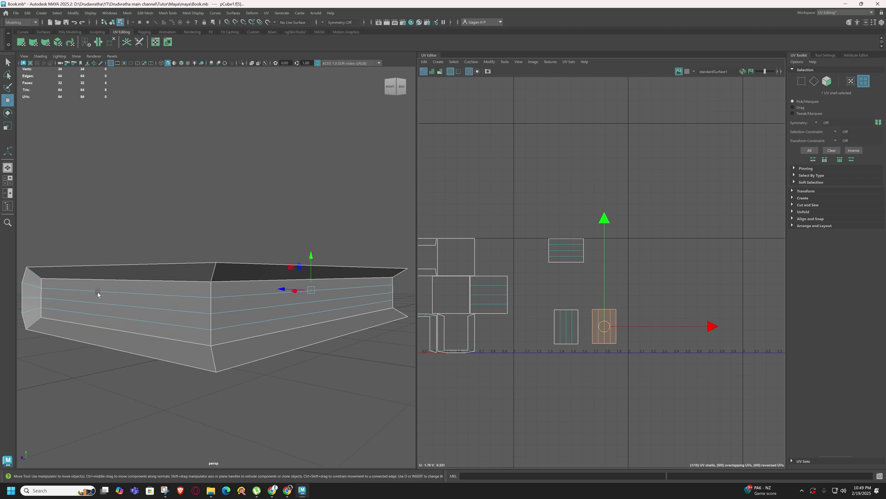
pyautogui.keyDown('alt'); pyautogui.moveTo(217, 309); pyautogui.dragTo(244, 316); pyautogui.keyUp('alt')
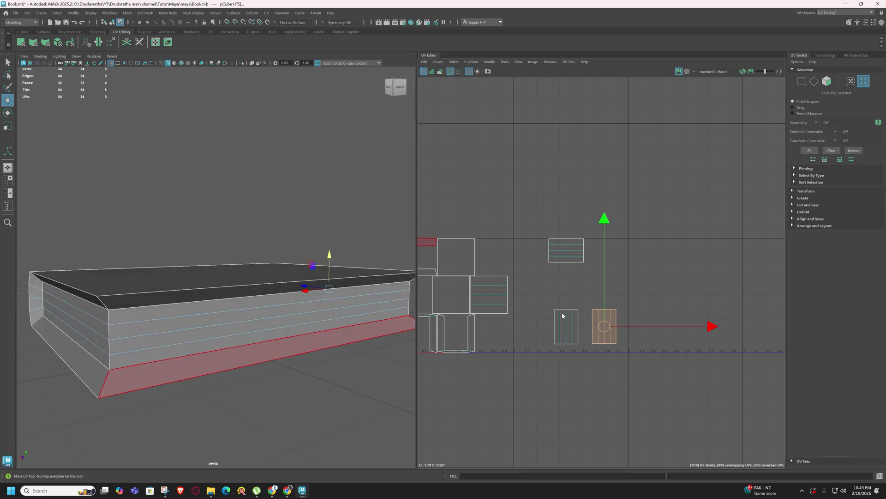
# Select the four lower-end edge segments of the first vertical page shell and join it to the horizontal page shell with Stitch Together
pyautogui.moveTo(564, 316); pyautogui.dragTo(562, 294, button='right')
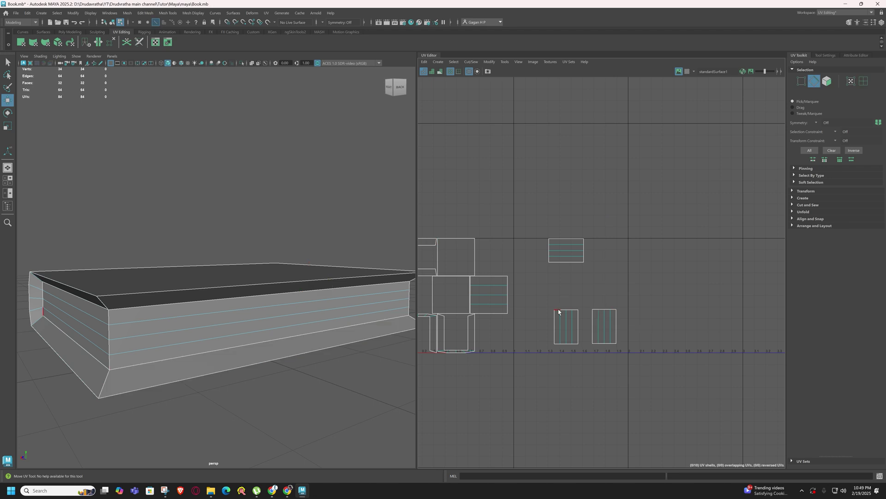
pyautogui.click(559, 310)
pyautogui.keyDown('alt'); pyautogui.moveTo(141, 320); pyautogui.dragTo(101, 308); pyautogui.keyUp('alt')
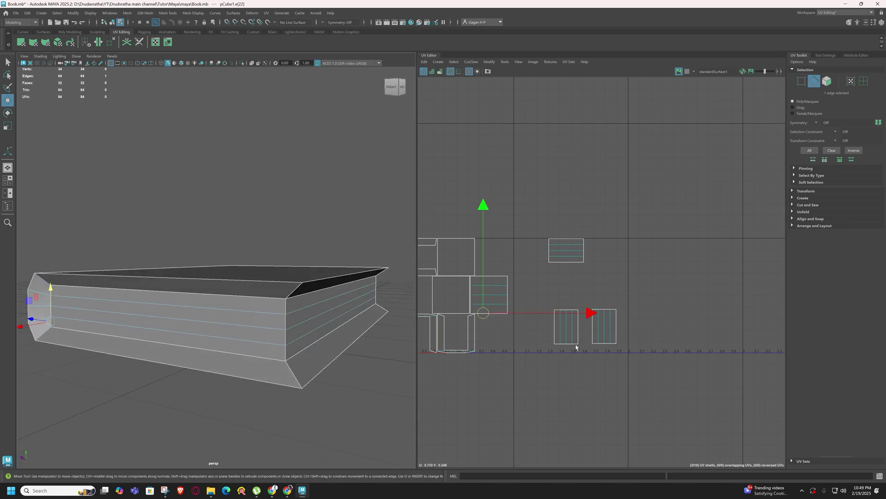
pyautogui.click(558, 345)
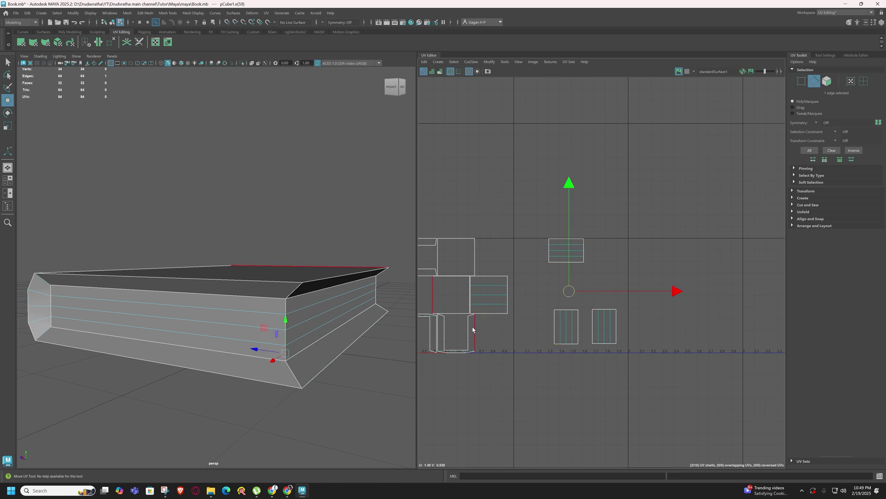
pyautogui.scroll(5, 576, 339)
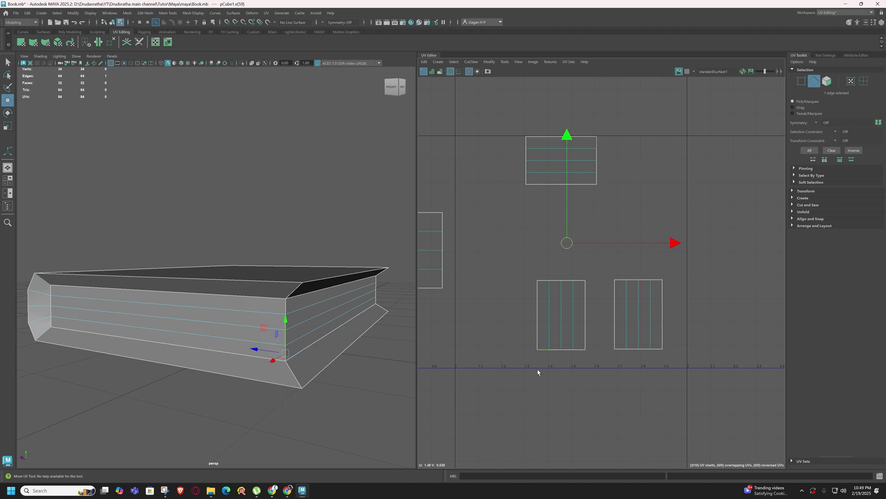
pyautogui.keyDown('shift'); pyautogui.click(556, 351); pyautogui.keyUp('shift')
pyautogui.keyDown('shift'); pyautogui.click(569, 351); pyautogui.keyUp('shift')
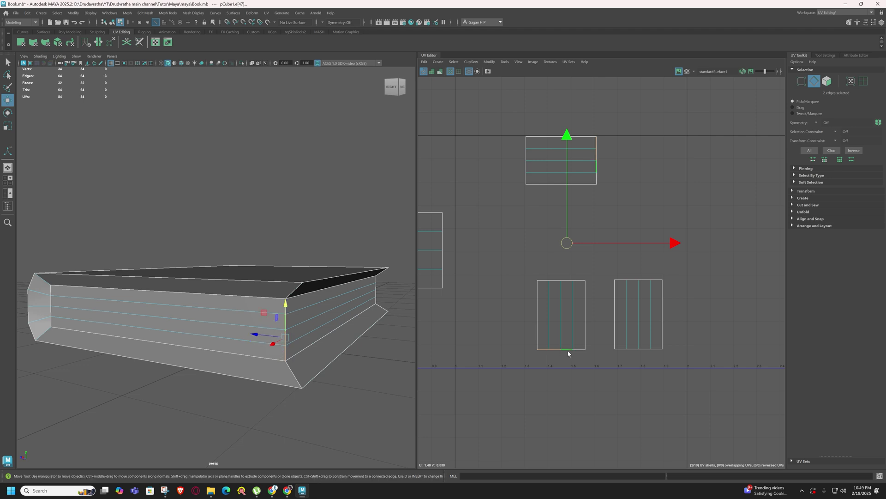
pyautogui.keyDown('shift'); pyautogui.click(577, 352); pyautogui.keyUp('shift')
pyautogui.keyDown('shift'); pyautogui.rightClick(580, 348); pyautogui.keyUp('shift')
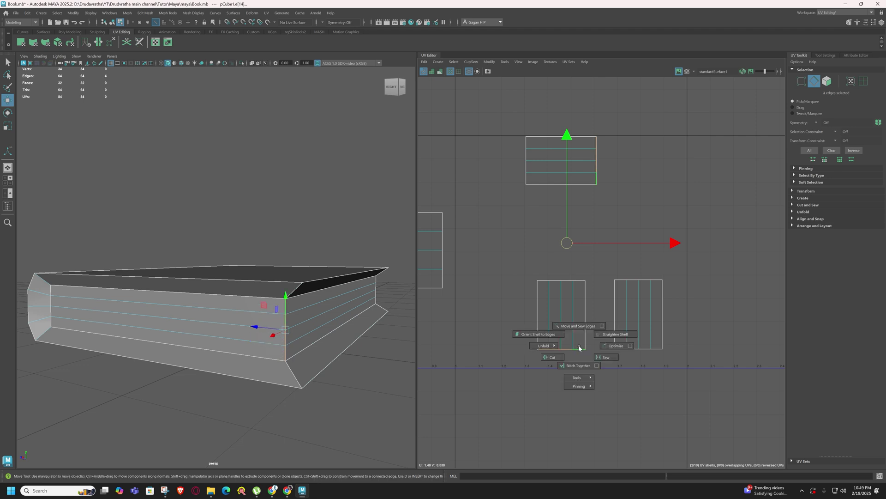
pyautogui.keyDown('shift'); pyautogui.moveTo(579, 347); pyautogui.dragTo(577, 365, button='right'); pyautogui.keyUp('shift')
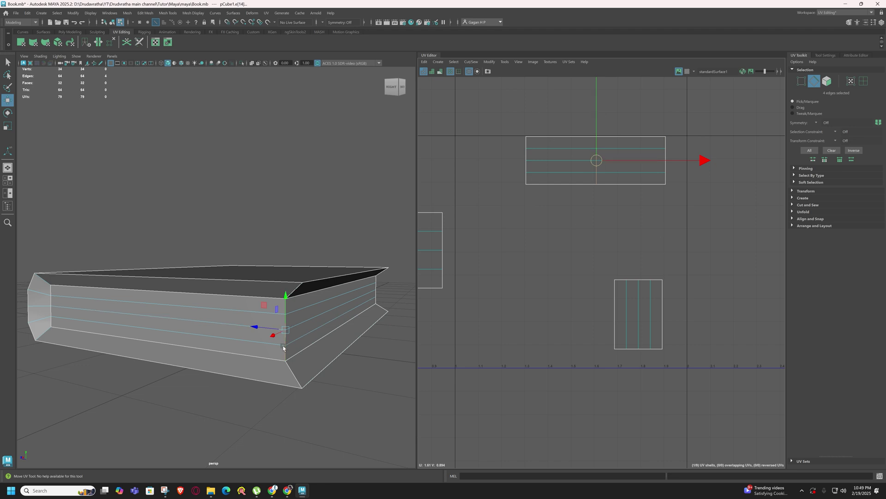
# Select the four upper-end edge segments of the remaining vertical page shell and stitch it to the joined page strip
pyautogui.keyDown('alt'); pyautogui.moveTo(286, 361); pyautogui.dragTo(300, 343); pyautogui.keyUp('alt')
pyautogui.click(623, 352)
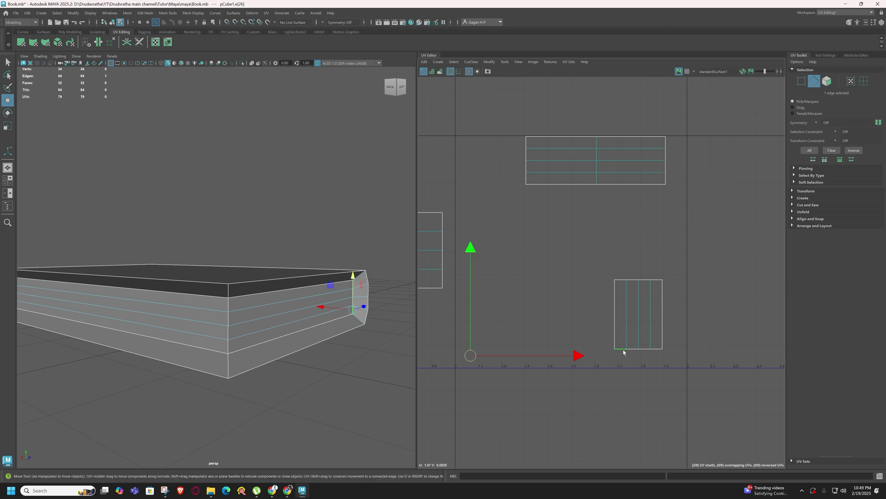
pyautogui.click(621, 280)
pyautogui.keyDown('shift'); pyautogui.click(632, 280); pyautogui.keyUp('shift')
pyautogui.keyDown('shift'); pyautogui.click(644, 280); pyautogui.keyUp('shift')
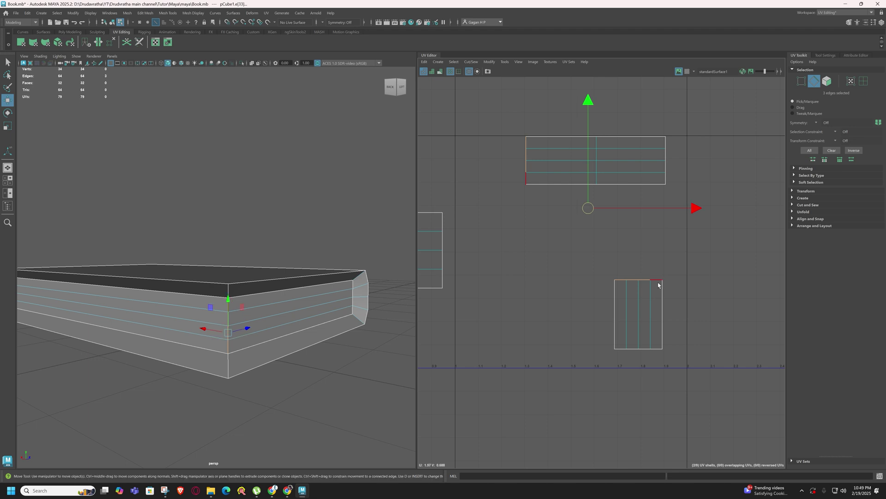
pyautogui.keyDown('shift'); pyautogui.click(657, 280); pyautogui.keyUp('shift')
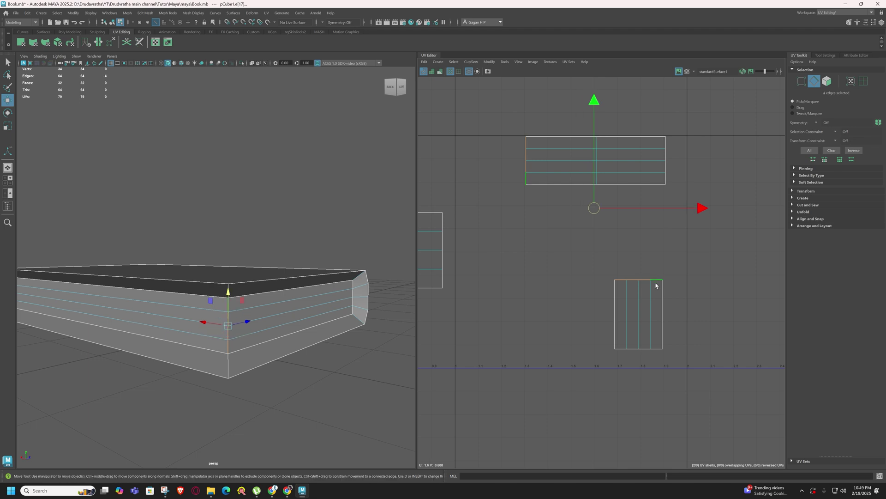
pyautogui.keyDown('shift'); pyautogui.rightClick(639, 267); pyautogui.keyUp('shift')
# Move the joined page-block strip slightly inward within the UV tile beside the cover shells, then save the scene
pyautogui.scroll(-1, 560, 244)
pyautogui.scroll(1, 560, 244)
pyautogui.scroll(-2, 560, 244)
pyautogui.keyDown('alt'); pyautogui.moveTo(564, 241); pyautogui.dragTo(609, 291, button='middle'); pyautogui.keyUp('alt')
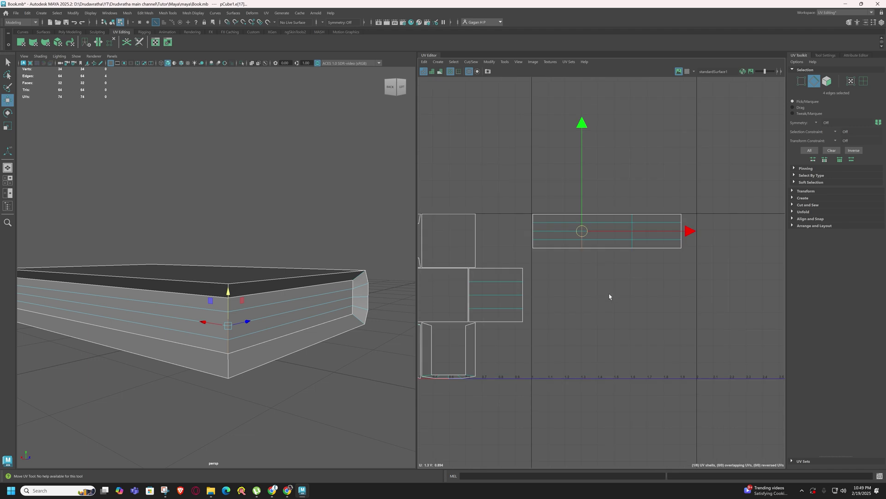
pyautogui.moveTo(562, 229); pyautogui.dragTo(526, 220, button='right')
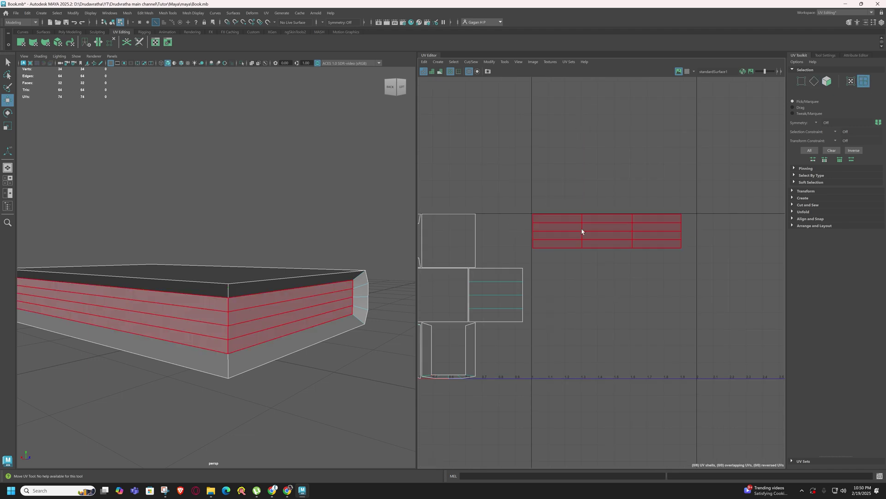
pyautogui.click(581, 231)
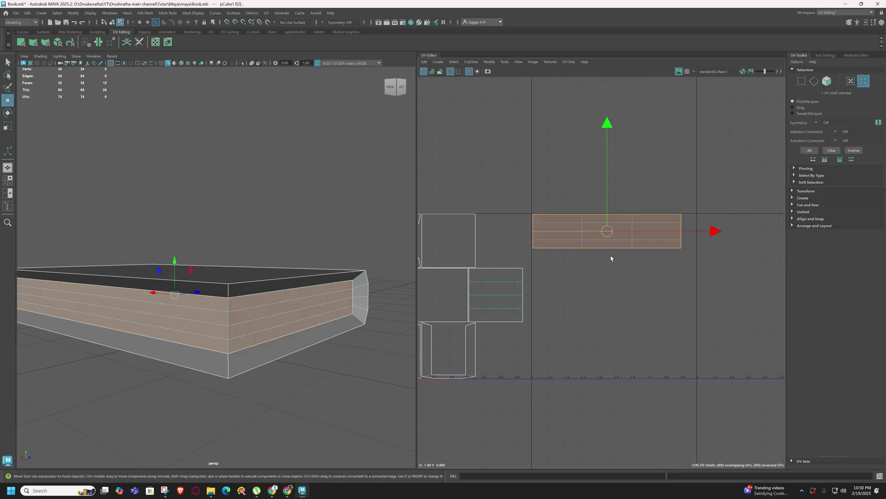
pyautogui.moveTo(607, 231); pyautogui.dragTo(618, 249)
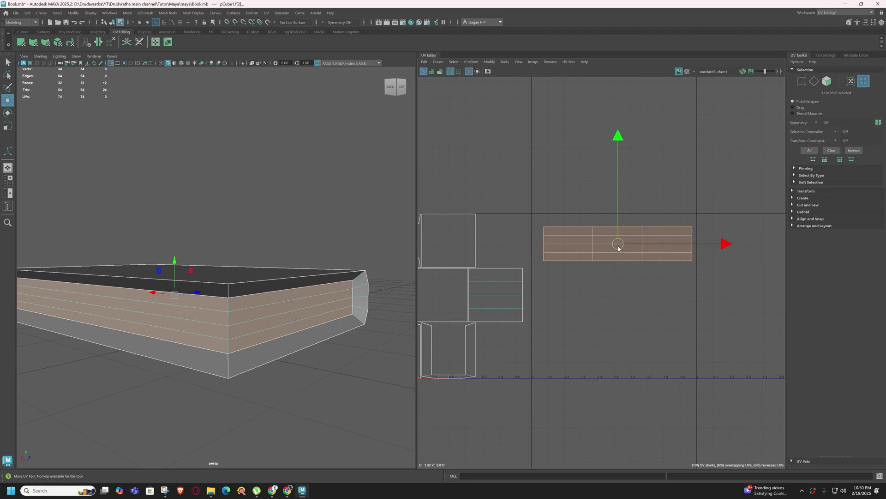
pyautogui.scroll(-2, 616, 254)
pyautogui.keyDown('alt'); pyautogui.moveTo(611, 261); pyautogui.dragTo(653, 278, button='middle'); pyautogui.keyUp('alt')
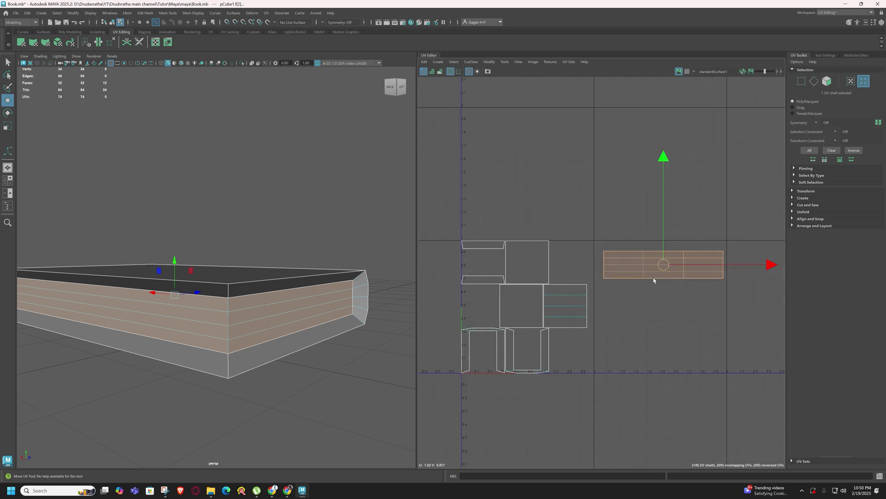
pyautogui.click(653, 279)
pyautogui.hotkey('ctrl', 's')
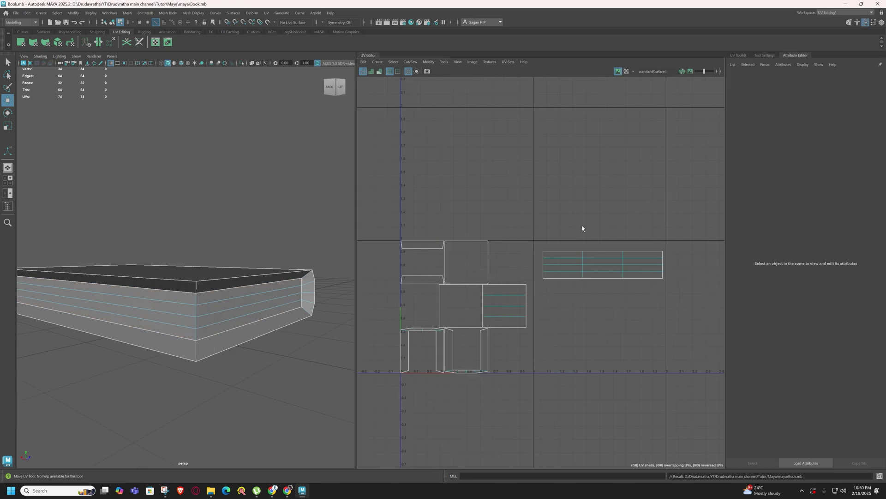
pyautogui.click(580, 268)
pyautogui.click(736, 55)
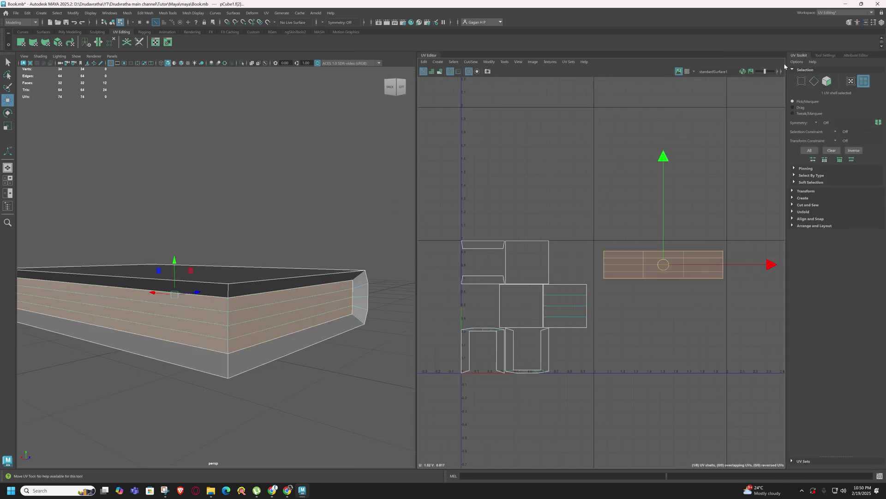
pyautogui.click(795, 206)
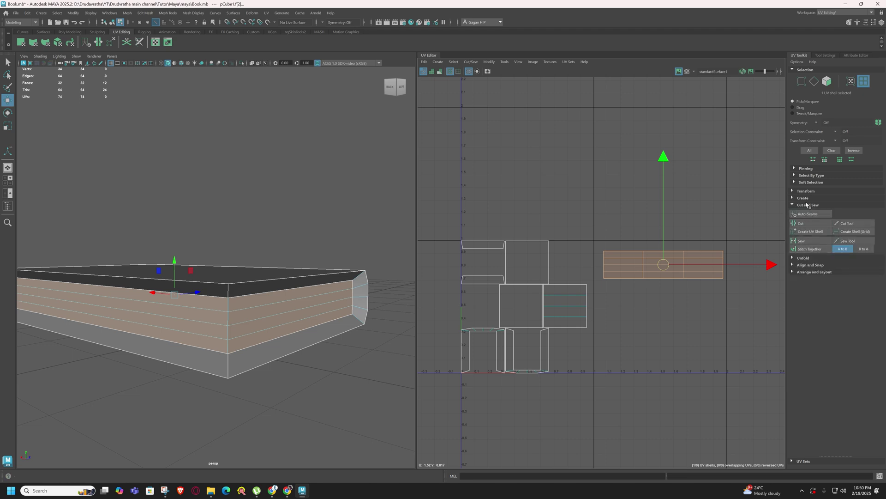
pyautogui.click(793, 205)
pyautogui.click(471, 65)
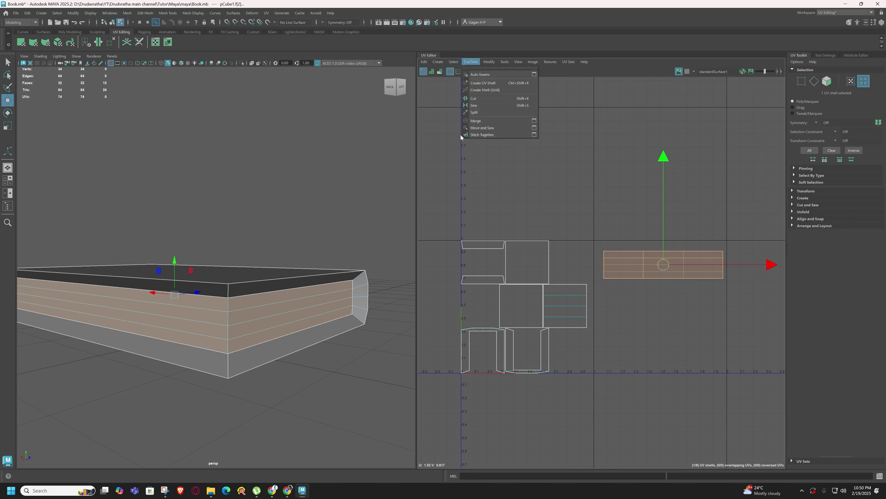
pyautogui.click(613, 199)
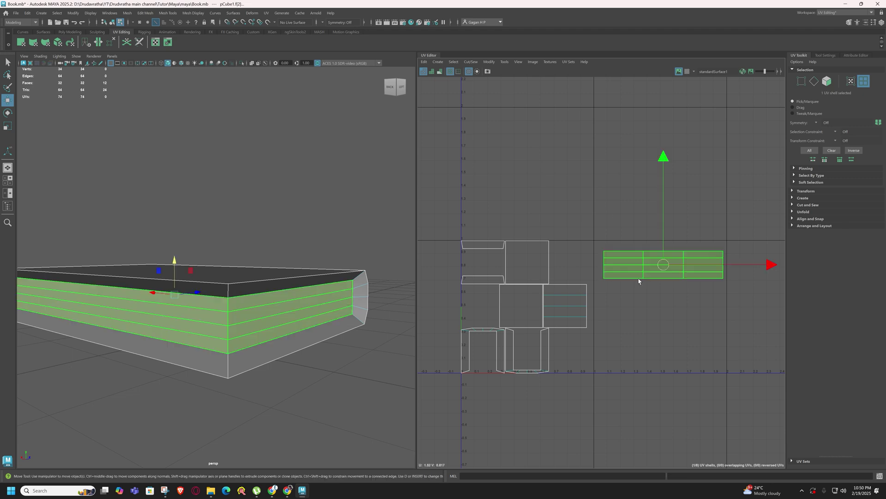
# Examine the cover's UV layout by selecting the large front cover shell and viewing the book from above and below
pyautogui.scroll(-2, 282, 295)
pyautogui.keyDown('alt'); pyautogui.moveTo(282, 296); pyautogui.dragTo(217, 258); pyautogui.keyUp('alt')
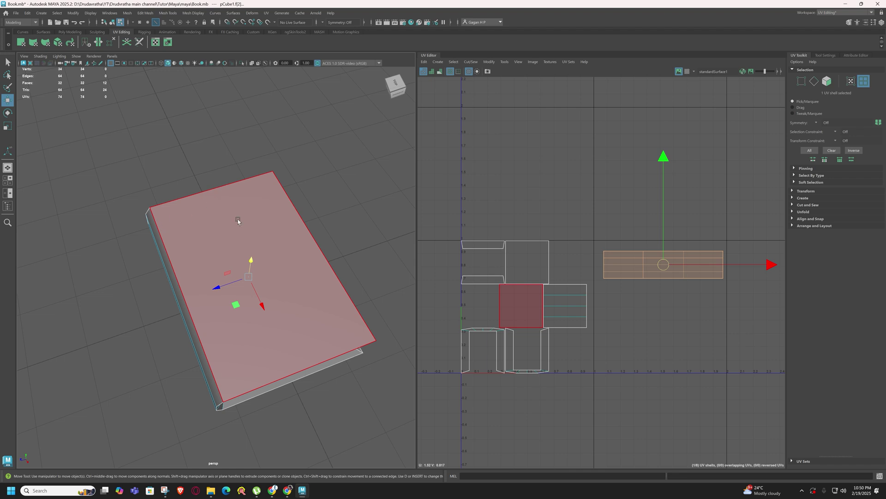
pyautogui.click(271, 280)
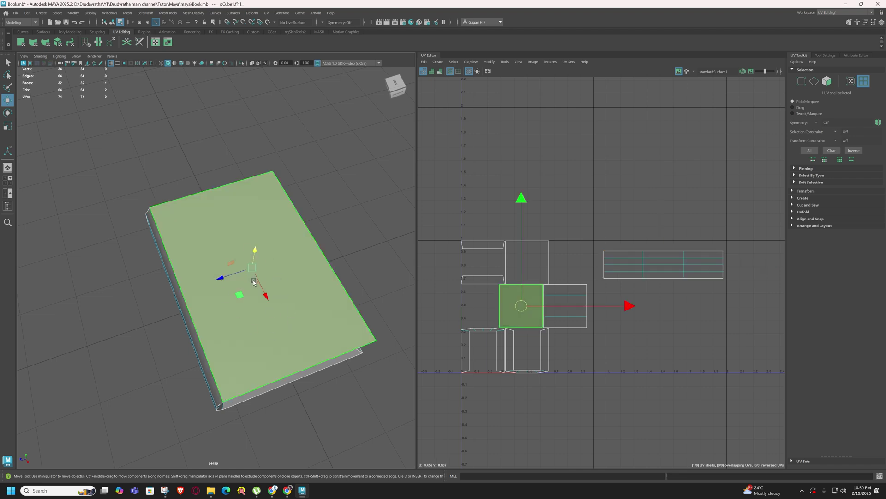
pyautogui.keyDown('alt'); pyautogui.moveTo(253, 282); pyautogui.dragTo(259, 299); pyautogui.keyUp('alt')
pyautogui.click(217, 235)
pyautogui.click(240, 284)
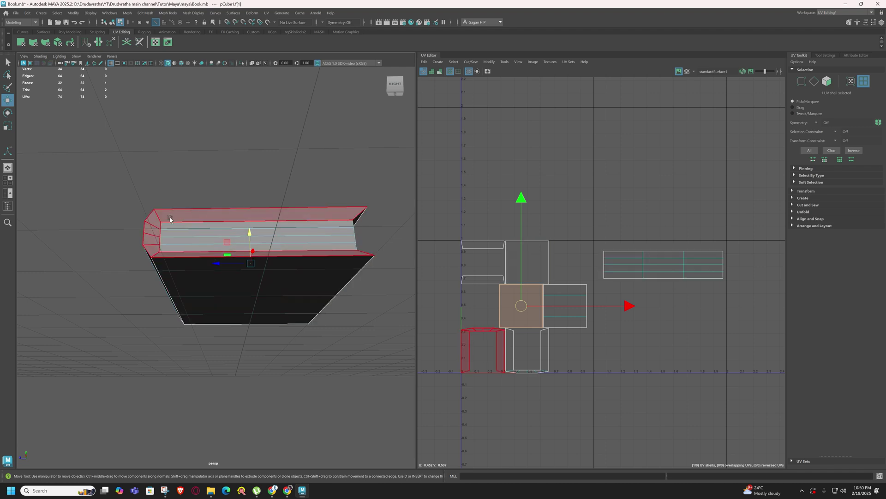
pyautogui.keyDown('alt'); pyautogui.moveTo(170, 219); pyautogui.dragTo(205, 282); pyautogui.keyUp('alt')
# Select the front cover's spine-side edge and the first inner rim edges where the cover meets the page block
pyautogui.moveTo(207, 253); pyautogui.dragTo(212, 212, button='right')
pyautogui.moveTo(212, 213)
pyautogui.keyDown('alt'); pyautogui.mouseDown()
pyautogui.moveTo(214, 229)
pyautogui.moveTo(206, 226)
pyautogui.mouseUp(); pyautogui.keyUp('alt')
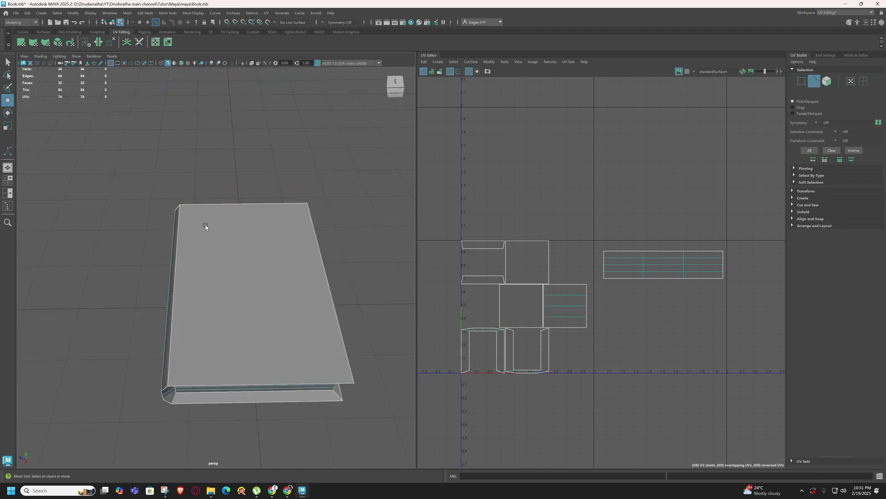
pyautogui.click(169, 357)
pyautogui.click(168, 358)
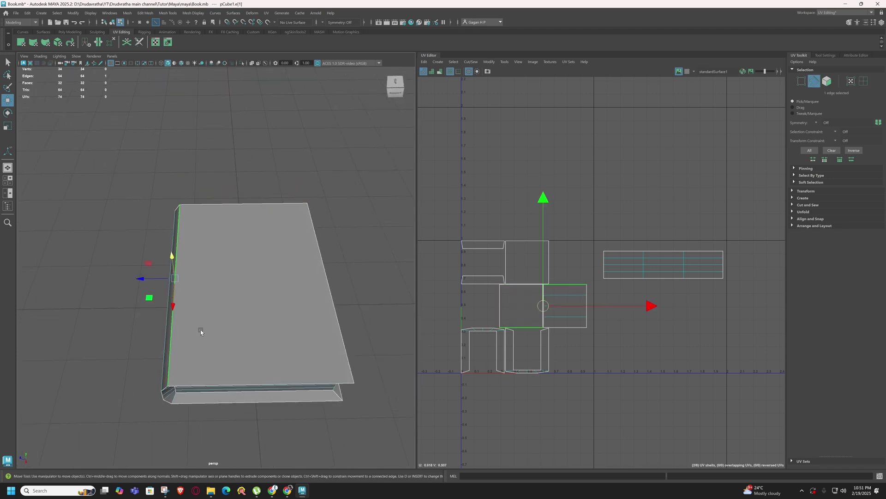
pyautogui.keyDown('alt'); pyautogui.moveTo(251, 246); pyautogui.dragTo(154, 228); pyautogui.keyUp('alt')
pyautogui.scroll(3, 155, 228)
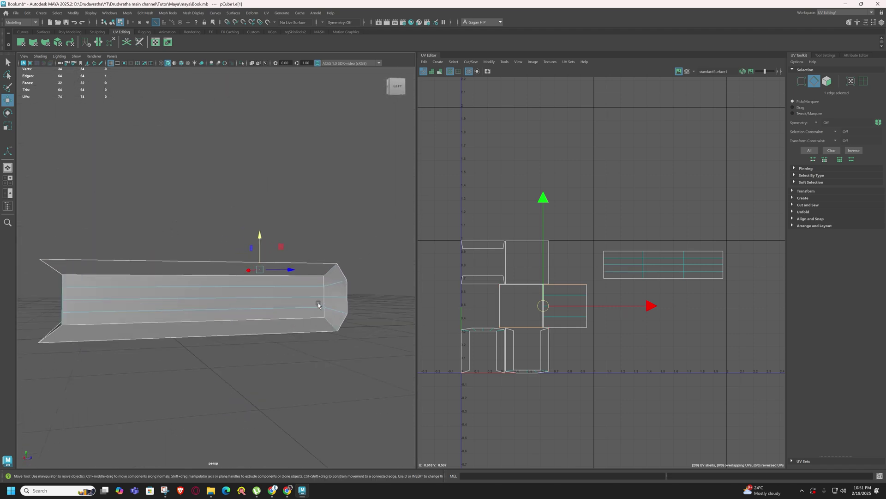
pyautogui.keyDown('shift'); pyautogui.click(212, 276); pyautogui.keyUp('shift')
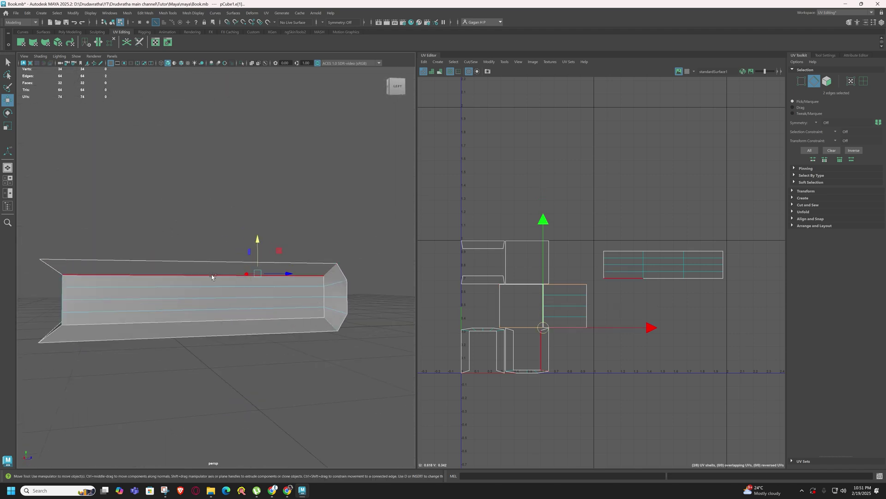
pyautogui.keyDown('shift'); pyautogui.click(209, 275); pyautogui.keyUp('shift')
pyautogui.keyDown('alt'); pyautogui.moveTo(209, 276); pyautogui.dragTo(257, 278); pyautogui.keyUp('alt')
pyautogui.keyDown('shift'); pyautogui.click(229, 270); pyautogui.keyUp('shift')
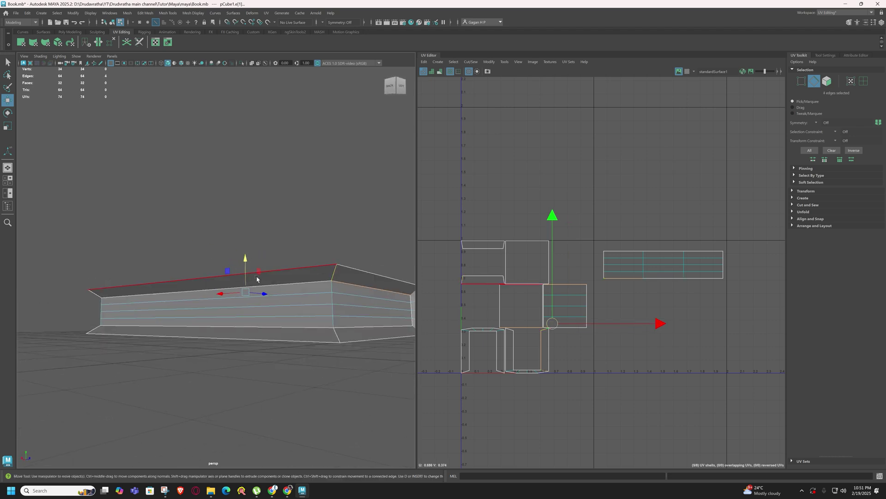
# Correct the corner selection, add the front cover's remaining inner rim edges, and cut the UVs along the selected edges
pyautogui.keyDown('ctrl'); pyautogui.click(336, 274); pyautogui.keyUp('ctrl')
pyautogui.keyDown('shift'); pyautogui.click(321, 281); pyautogui.keyUp('shift')
pyautogui.keyDown('alt'); pyautogui.moveTo(145, 311); pyautogui.dragTo(209, 312); pyautogui.keyUp('alt')
pyautogui.keyDown('shift'); pyautogui.click(147, 283); pyautogui.keyUp('shift')
pyautogui.keyDown('alt'); pyautogui.moveTo(148, 290); pyautogui.dragTo(404, 338); pyautogui.keyUp('alt')
pyautogui.keyDown('shift'); pyautogui.click(125, 308); pyautogui.keyUp('shift')
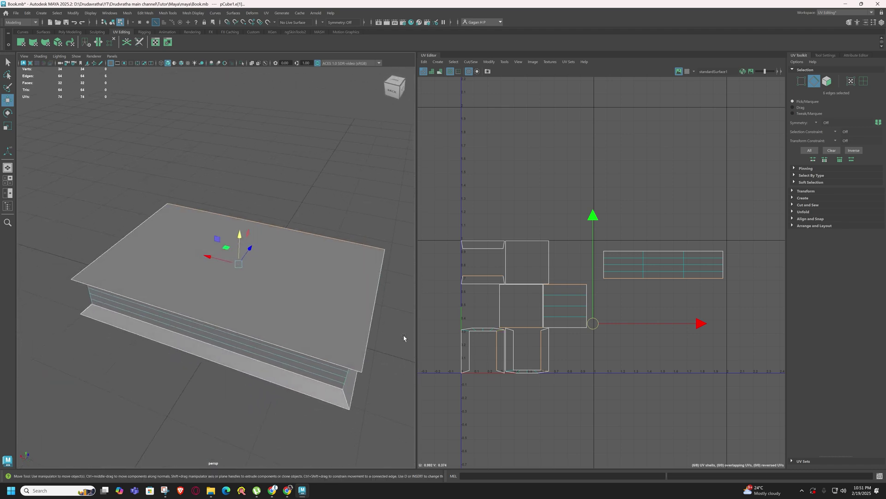
pyautogui.keyDown('shift'); pyautogui.rightClick(557, 296); pyautogui.keyUp('shift')
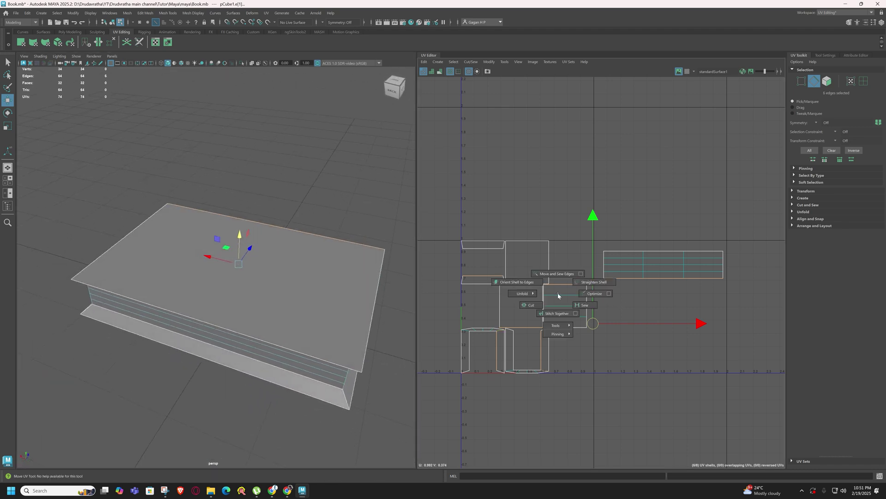
pyautogui.click(533, 305)
# Select the front cover's UV shell with its three rim shells and move them into the neighbouring UV tile below the page-block strip
pyautogui.rightClick(566, 316)
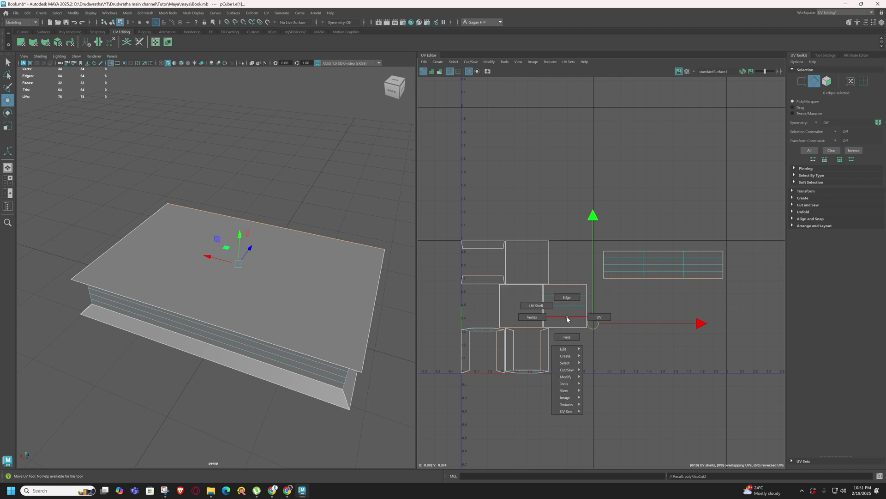
pyautogui.moveTo(567, 318); pyautogui.dragTo(536, 308, button='right')
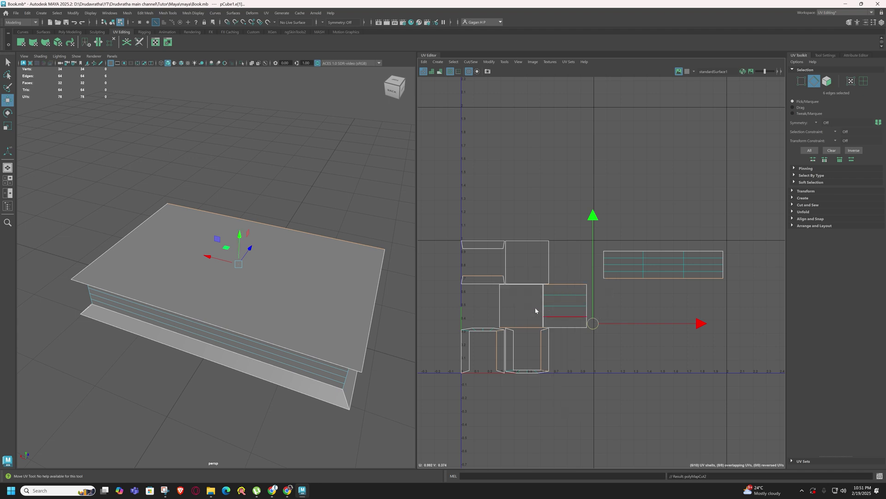
pyautogui.click(306, 306)
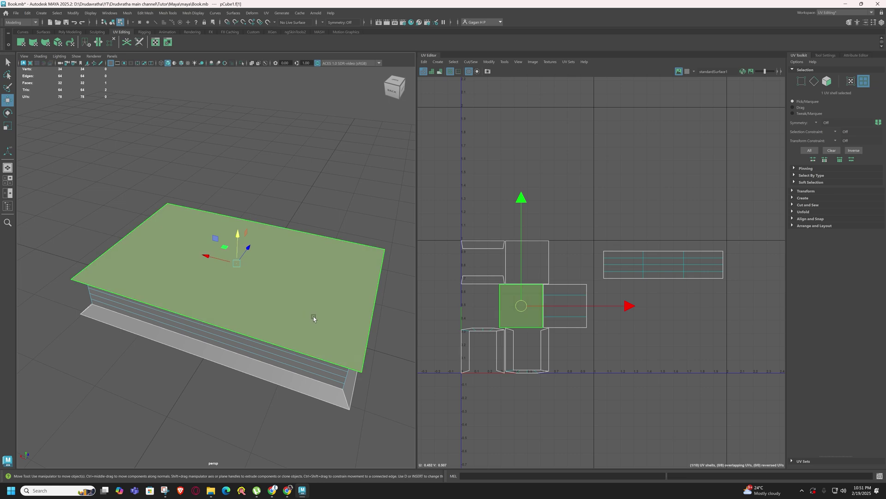
pyautogui.keyDown('alt'); pyautogui.moveTo(312, 318); pyautogui.dragTo(303, 287); pyautogui.keyUp('alt')
pyautogui.keyDown('shift'); pyautogui.click(283, 248); pyautogui.keyUp('shift')
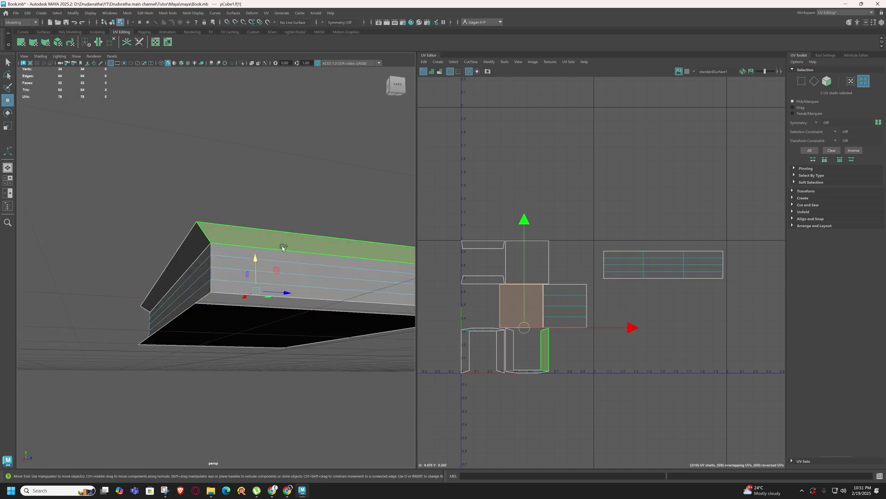
pyautogui.keyDown('alt'); pyautogui.moveTo(216, 280); pyautogui.dragTo(233, 279); pyautogui.keyUp('alt')
pyautogui.keyDown('shift'); pyautogui.click(255, 264); pyautogui.keyUp('shift')
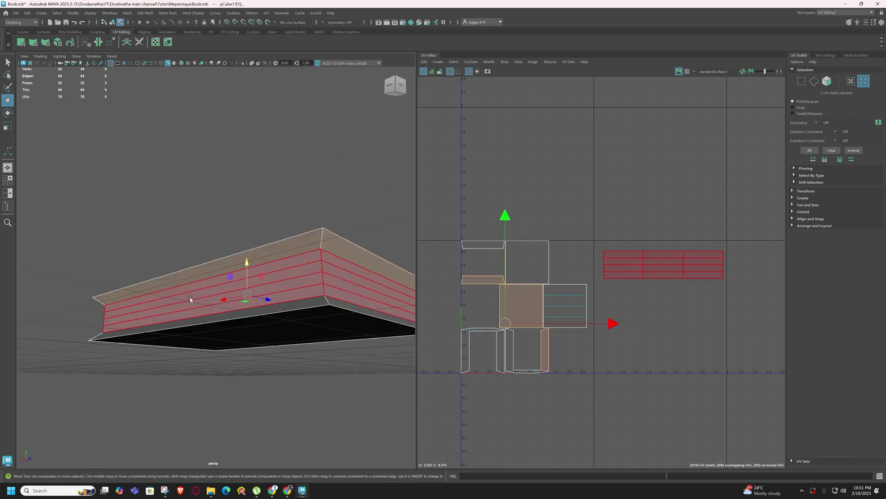
pyautogui.keyDown('alt'); pyautogui.moveTo(161, 299); pyautogui.dragTo(216, 306); pyautogui.keyUp('alt')
pyautogui.keyDown('shift'); pyautogui.click(149, 260); pyautogui.keyUp('shift')
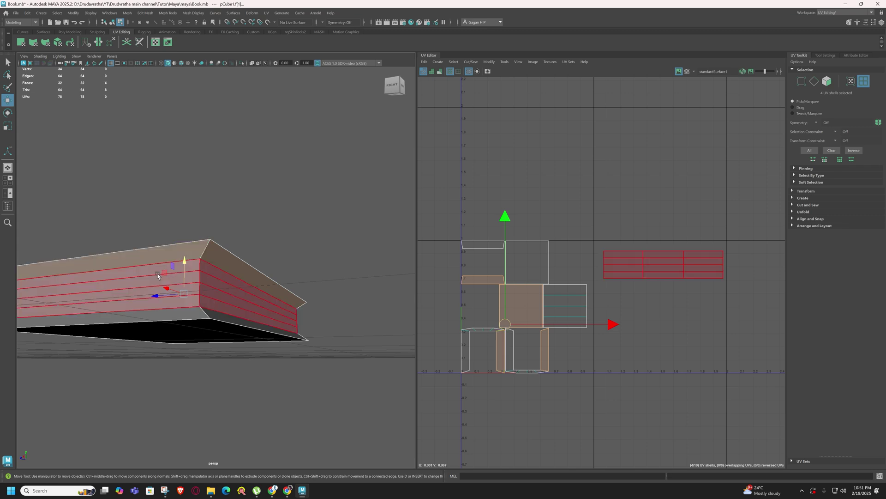
pyautogui.keyDown('alt'); pyautogui.moveTo(149, 260); pyautogui.dragTo(266, 316); pyautogui.keyUp('alt')
pyautogui.moveTo(508, 326); pyautogui.dragTo(657, 336)
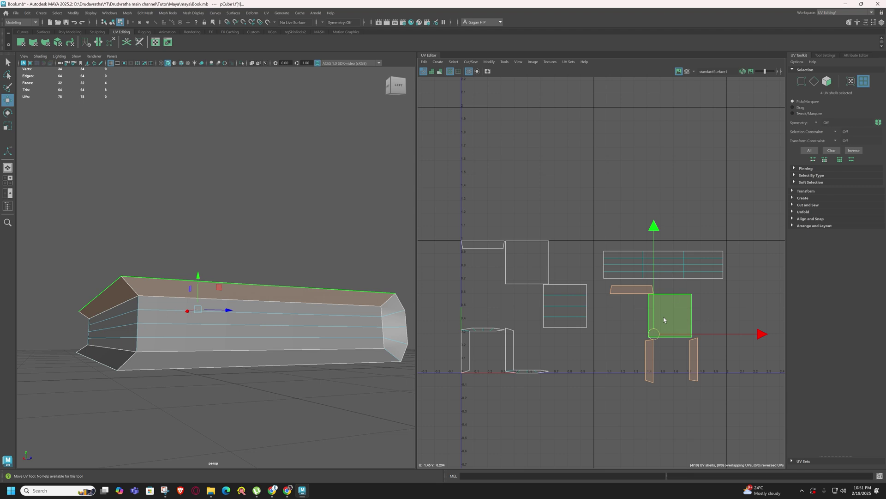
# Stitch the short end edge of the horizontal rim shell to the adjoining vertical rim shell
pyautogui.moveTo(664, 318); pyautogui.dragTo(660, 305, button='right')
pyautogui.click(672, 355)
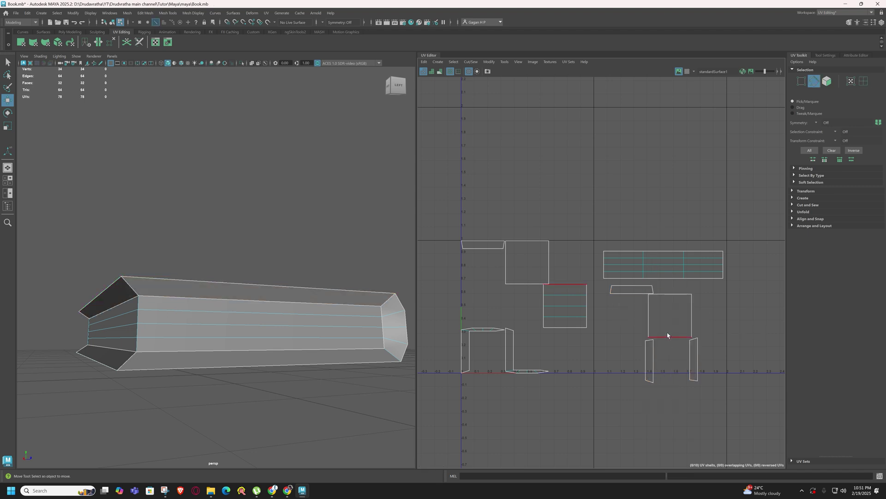
pyautogui.click(653, 289)
pyautogui.keyDown('alt'); pyautogui.moveTo(82, 326); pyautogui.dragTo(189, 320); pyautogui.keyUp('alt')
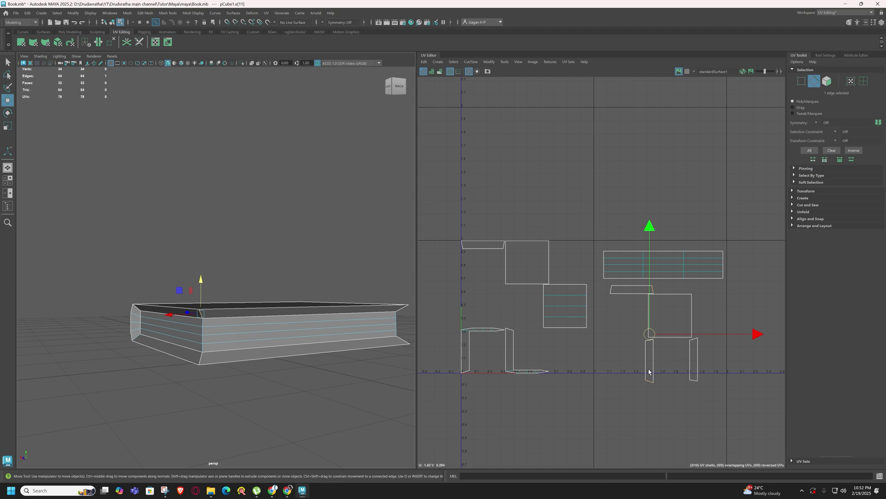
pyautogui.keyDown('shift'); pyautogui.moveTo(648, 371); pyautogui.dragTo(648, 386, button='right'); pyautogui.keyUp('shift')
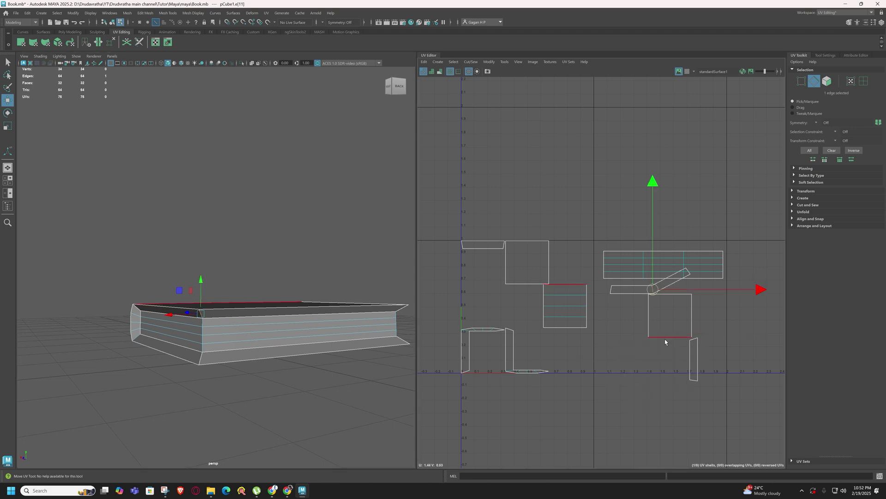
pyautogui.keyDown('alt'); pyautogui.moveTo(321, 352); pyautogui.dragTo(365, 364); pyautogui.keyUp('alt')
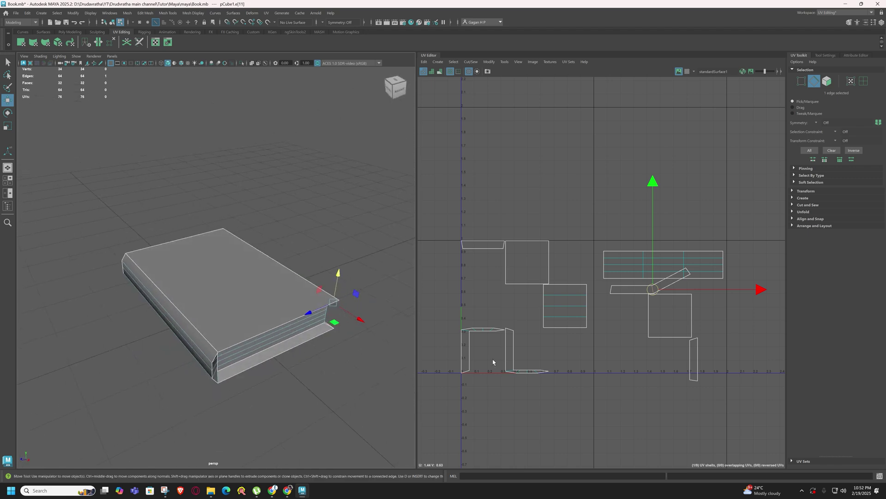
# Select the front cover's short-side edge next to the rim pieces and stitch it to its matching rim shell
pyautogui.click(674, 337)
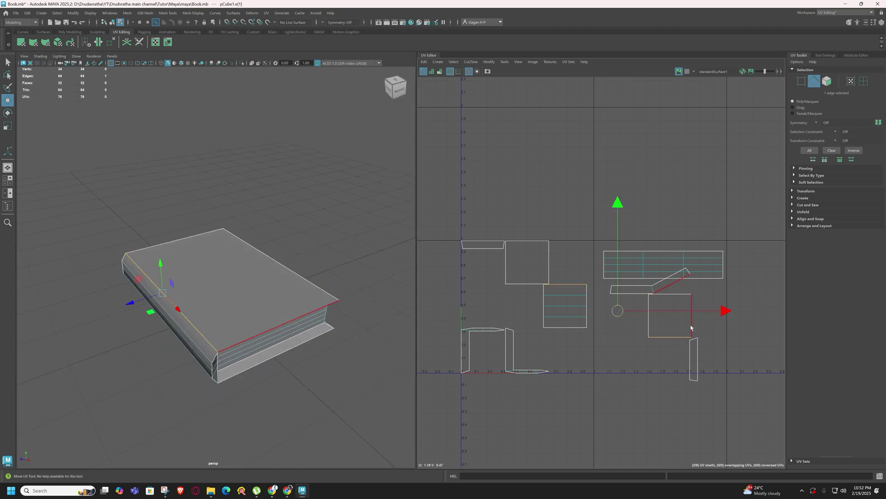
pyautogui.click(691, 327)
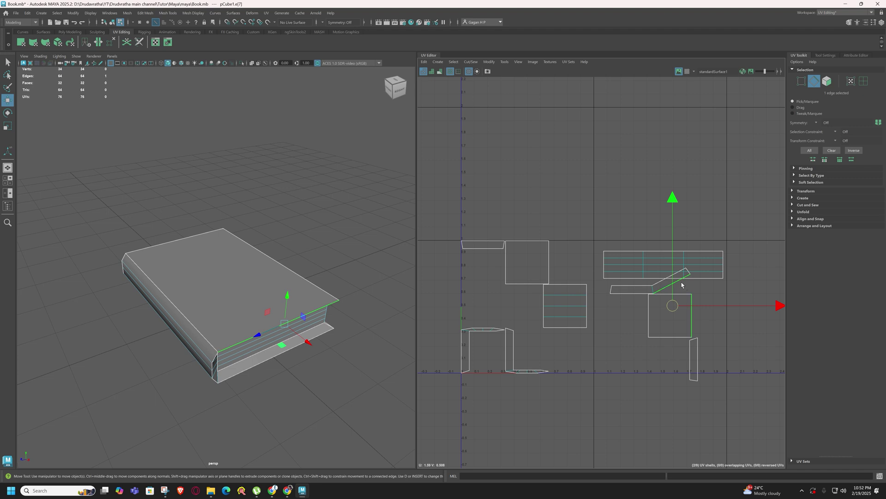
pyautogui.keyDown('shift'); pyautogui.moveTo(693, 323); pyautogui.dragTo(690, 340, button='right'); pyautogui.keyUp('shift')
pyautogui.keyDown('alt'); pyautogui.moveTo(723, 335); pyautogui.dragTo(716, 332, button='middle'); pyautogui.keyUp('alt')
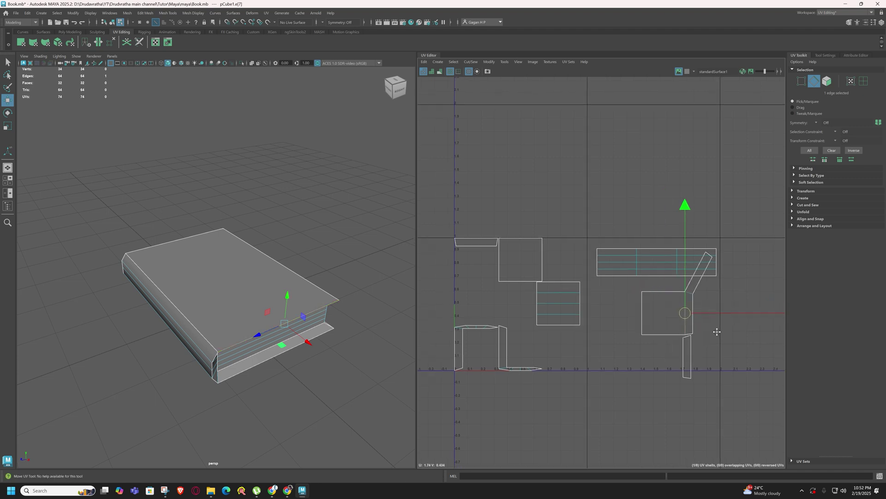
# Select the long edge of the remaining separate vertical rim shell and stitch it to the front cover's opposite side
pyautogui.click(693, 353)
pyautogui.keyDown('alt'); pyautogui.moveTo(179, 319); pyautogui.dragTo(287, 296); pyautogui.keyUp('alt')
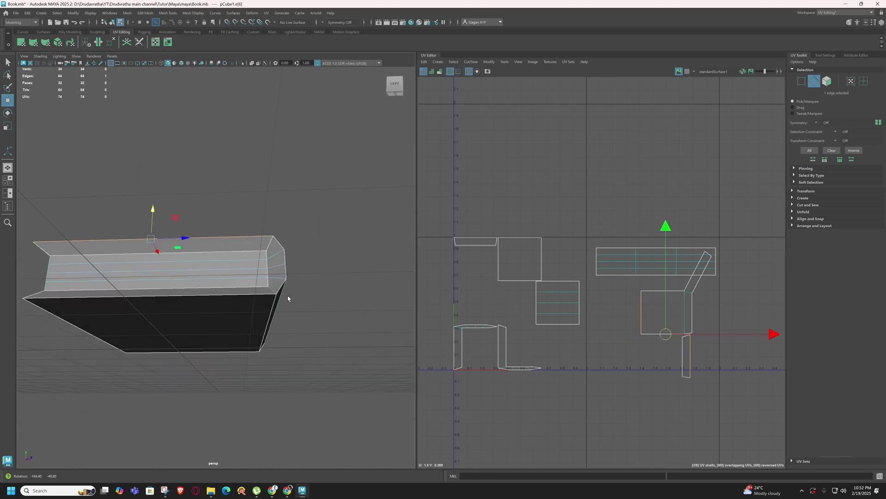
pyautogui.keyDown('shift'); pyautogui.rightClick(693, 356); pyautogui.keyUp('shift')
pyautogui.keyDown('shift'); pyautogui.moveTo(692, 355); pyautogui.dragTo(693, 374, button='right'); pyautogui.keyUp('shift')
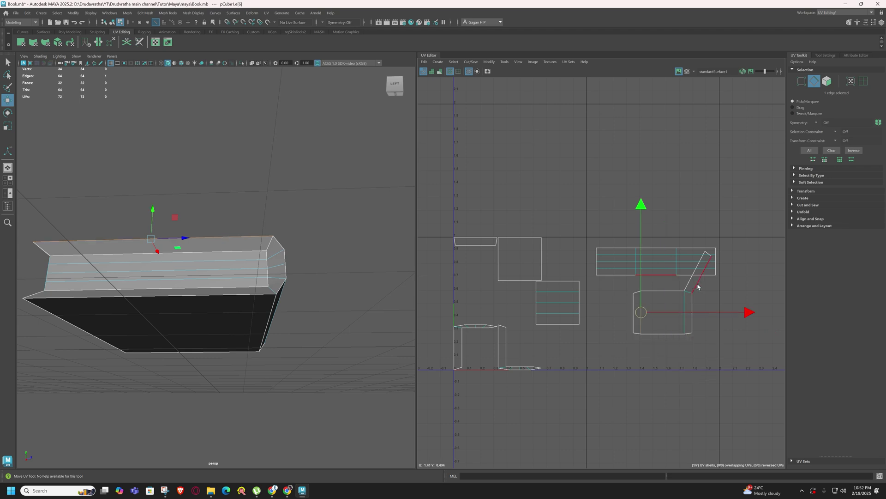
# Select the short corner edge linking the slanted rim strip to the cover's side rim and cut it
pyautogui.keyDown('alt'); pyautogui.moveTo(240, 333); pyautogui.dragTo(262, 328); pyautogui.keyUp('alt')
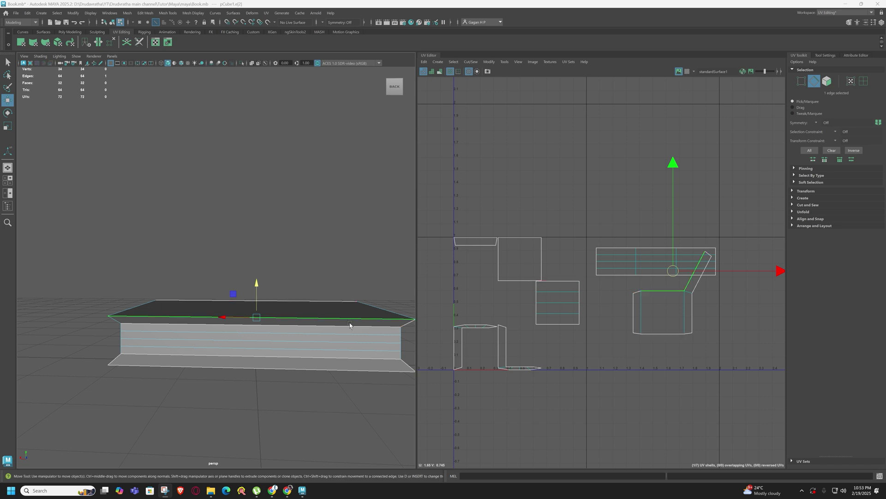
pyautogui.keyDown('alt'); pyautogui.moveTo(352, 324); pyautogui.dragTo(357, 326); pyautogui.keyUp('alt')
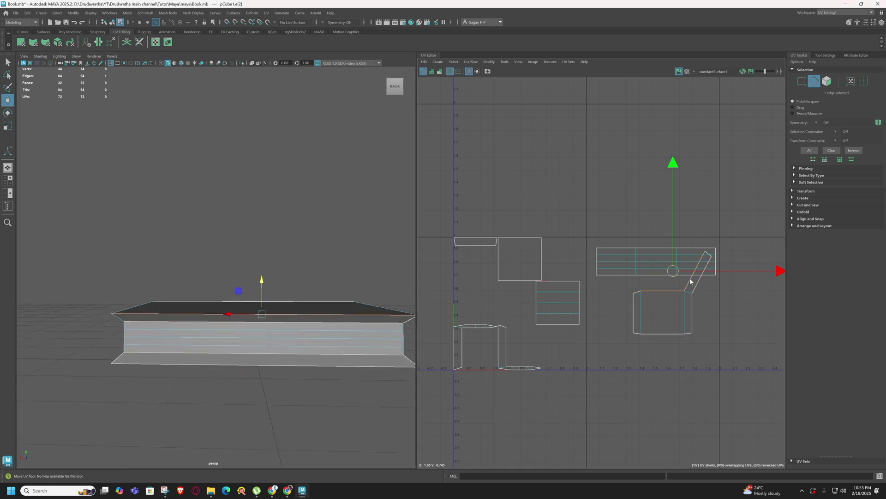
pyautogui.click(713, 293)
pyautogui.scroll(3, 692, 289)
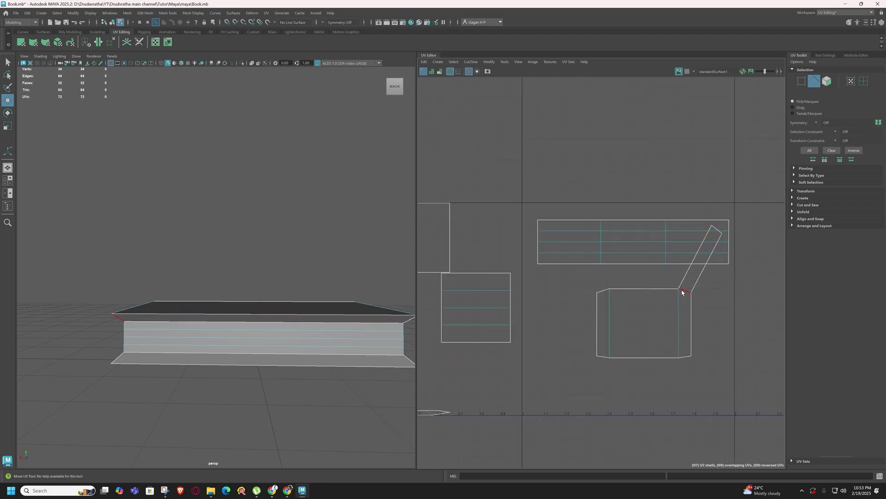
pyautogui.click(683, 292)
pyautogui.keyDown('shift'); pyautogui.moveTo(685, 290); pyautogui.dragTo(666, 314, button='right'); pyautogui.keyUp('shift')
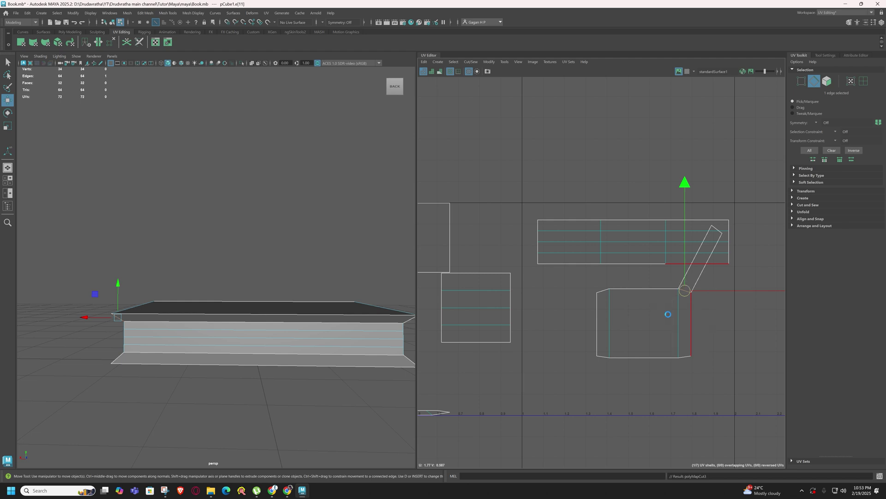
# Select the detached slanted rim strip as a UV shell and move it away from the front cover shell
pyautogui.click(693, 278)
pyautogui.moveTo(692, 278); pyautogui.dragTo(646, 267, button='right')
pyautogui.click(690, 275)
pyautogui.moveTo(700, 259); pyautogui.dragTo(729, 273)
# Stitch the slanted rim strip's long edge to the front cover's matching fore-edge side, then save the scene
pyautogui.moveTo(707, 288)
pyautogui.mouseDown(button='right')
pyautogui.moveTo(707, 270)
pyautogui.moveTo(717, 289)
pyautogui.mouseUp(button='right')
pyautogui.click(716, 291)
pyautogui.click(715, 266)
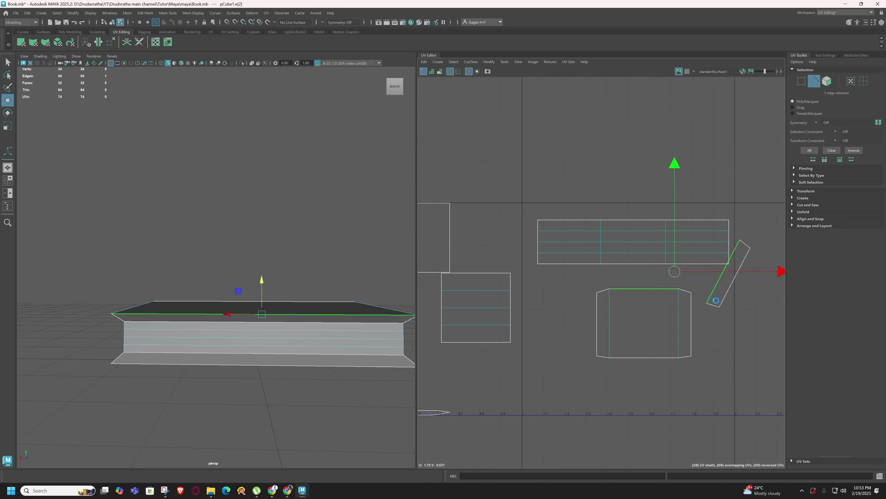
pyautogui.hotkey('ctrl', 's')
pyautogui.scroll(-3, 620, 296)
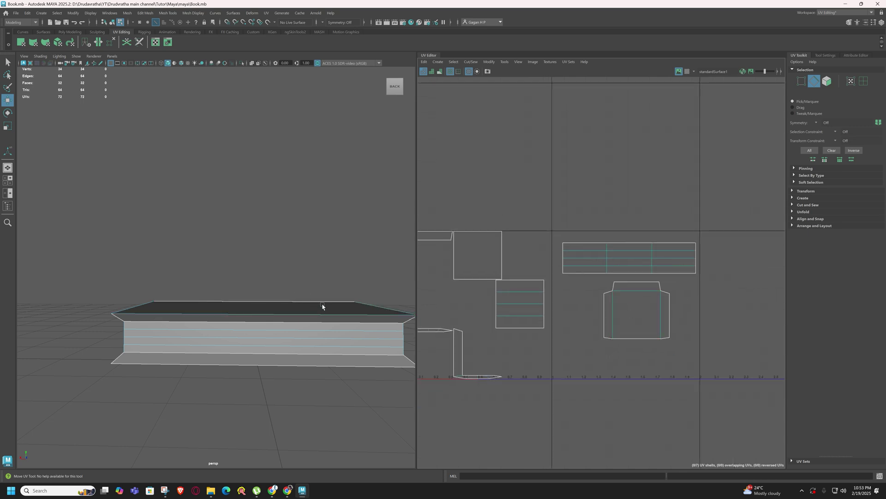
pyautogui.scroll(-2, 683, 289)
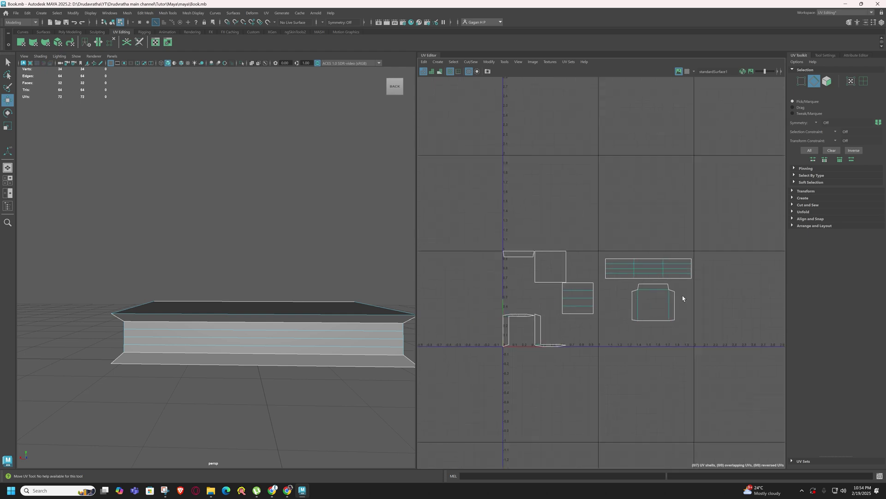
# Select the long outer and slanted corner edges separating the back cover and its three rim strips, then cut them
pyautogui.moveTo(307, 333)
pyautogui.keyDown('alt'); pyautogui.mouseDown()
pyautogui.moveTo(287, 341)
pyautogui.moveTo(292, 331)
pyautogui.mouseUp(); pyautogui.keyUp('alt')
pyautogui.click(282, 202)
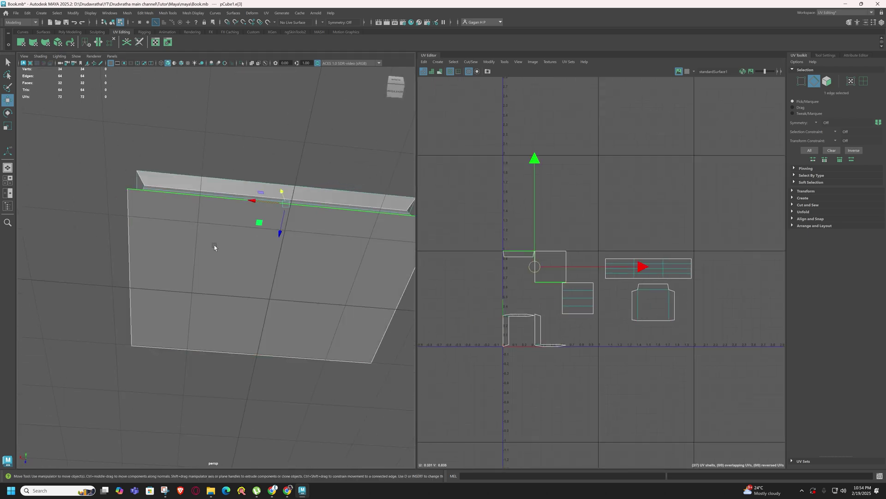
pyautogui.keyDown('alt'); pyautogui.moveTo(215, 247); pyautogui.dragTo(249, 303); pyautogui.keyUp('alt')
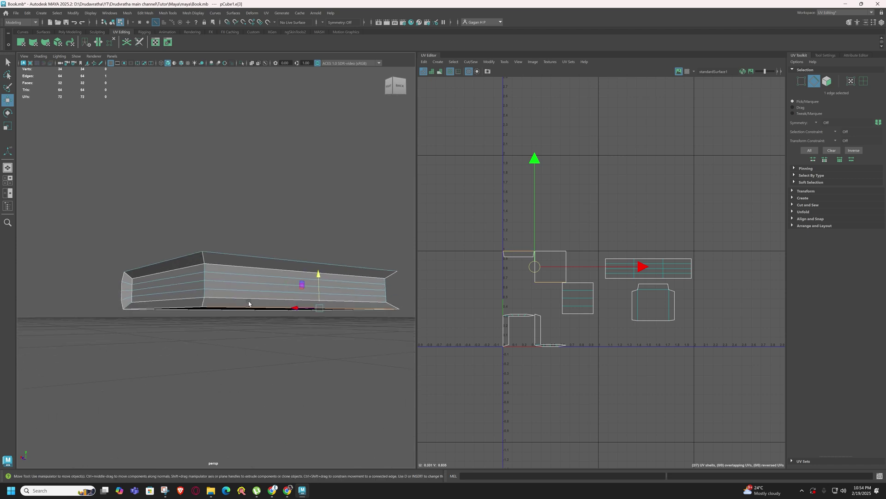
pyautogui.scroll(4, 248, 304)
pyautogui.keyDown('alt'); pyautogui.moveTo(249, 303); pyautogui.dragTo(233, 302, button='middle'); pyautogui.keyUp('alt')
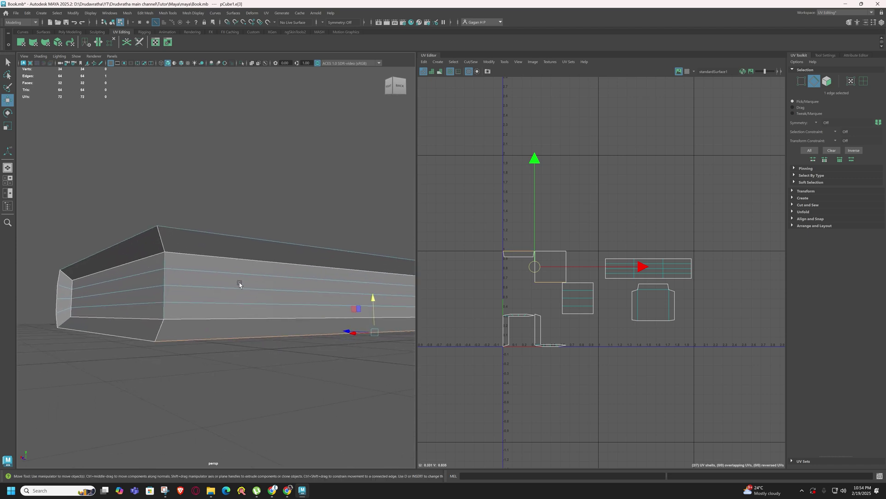
pyautogui.click(187, 319)
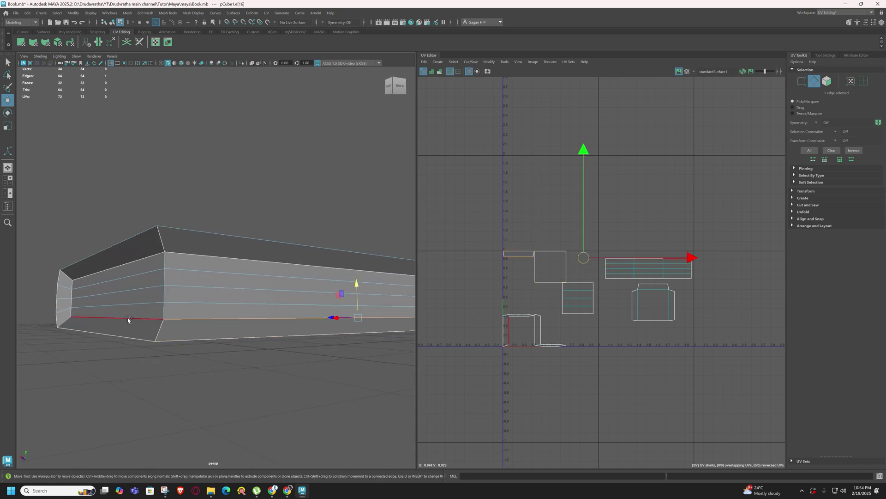
pyautogui.keyDown('shift'); pyautogui.click(129, 318); pyautogui.keyUp('shift')
pyautogui.keyDown('alt'); pyautogui.moveTo(110, 337); pyautogui.dragTo(162, 336); pyautogui.keyUp('alt')
pyautogui.keyDown('shift'); pyautogui.click(98, 345); pyautogui.keyUp('shift')
pyautogui.keyDown('shift'); pyautogui.click(128, 307); pyautogui.keyUp('shift')
pyautogui.keyDown('alt'); pyautogui.moveTo(283, 356); pyautogui.dragTo(233, 320); pyautogui.keyUp('alt')
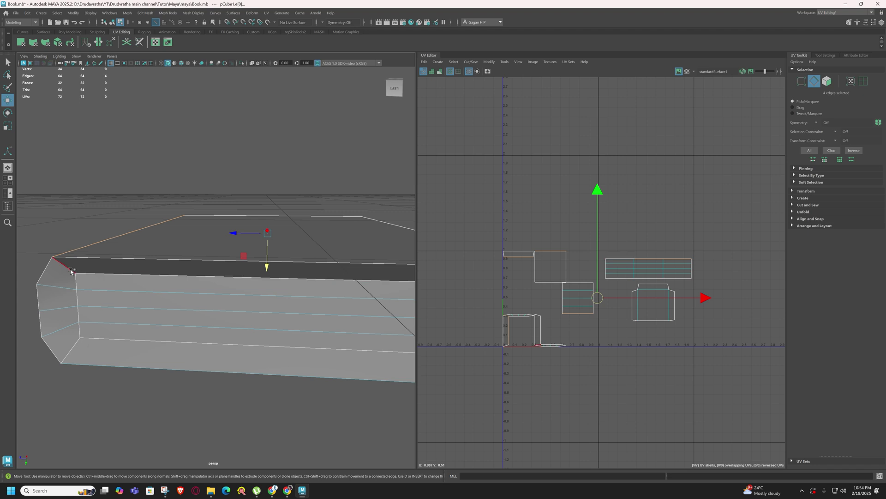
pyautogui.keyDown('shift'); pyautogui.click(100, 276); pyautogui.keyUp('shift')
pyautogui.keyDown('shift'); pyautogui.click(100, 276); pyautogui.keyUp('shift')
pyautogui.keyDown('alt'); pyautogui.moveTo(396, 335); pyautogui.dragTo(228, 316); pyautogui.keyUp('alt')
pyautogui.keyDown('alt'); pyautogui.moveTo(186, 309); pyautogui.dragTo(310, 331, button='middle'); pyautogui.keyUp('alt')
pyautogui.keyDown('alt'); pyautogui.moveTo(311, 331); pyautogui.dragTo(224, 354); pyautogui.keyUp('alt')
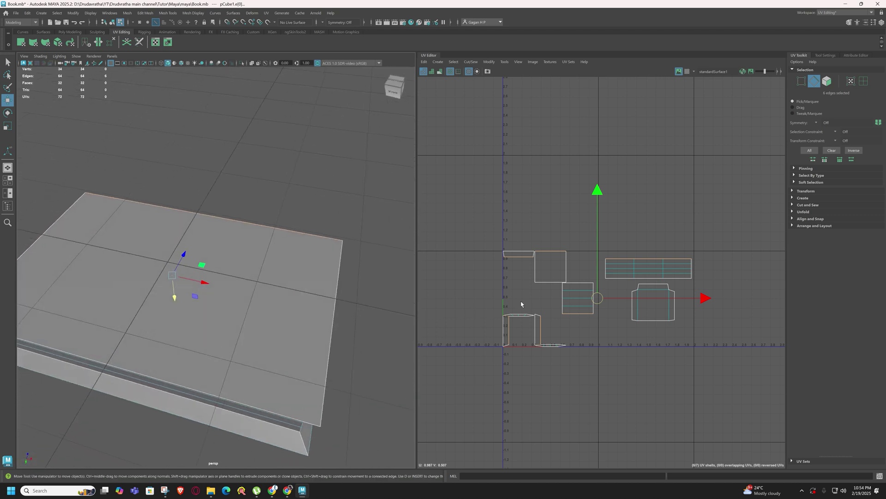
pyautogui.keyDown('shift'); pyautogui.moveTo(521, 305); pyautogui.dragTo(525, 286, button='right'); pyautogui.keyUp('shift')
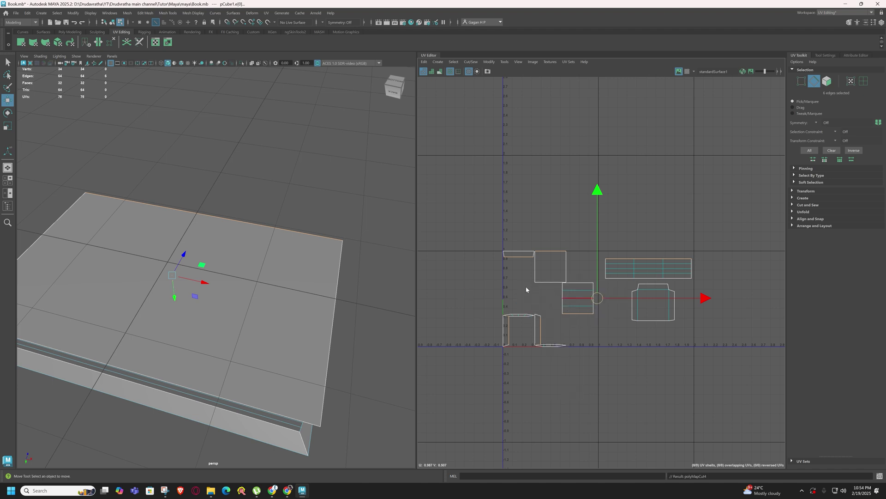
# Select the back cover and its three rim strips as UV shells and move them together to empty UV space
pyautogui.scroll(-1, 300, 334)
pyautogui.keyDown('alt'); pyautogui.moveTo(300, 334); pyautogui.dragTo(294, 338); pyautogui.keyUp('alt')
pyautogui.click(259, 259)
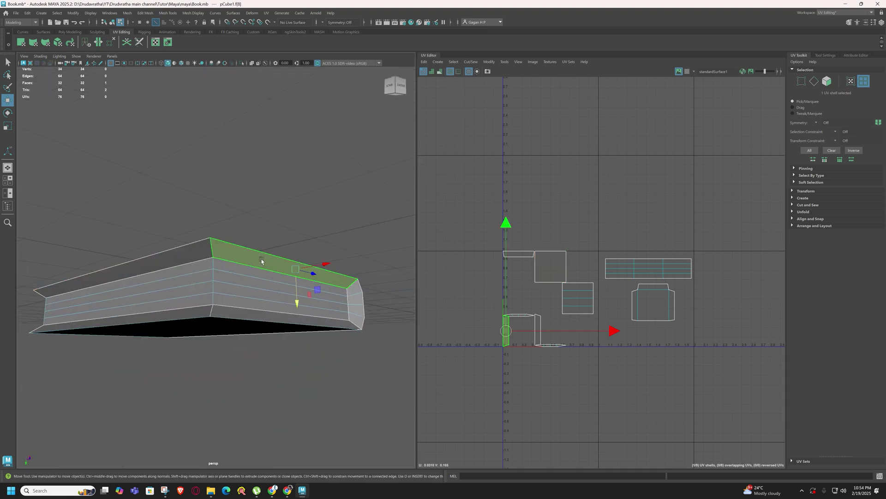
pyautogui.keyDown('shift'); pyautogui.click(189, 262); pyautogui.keyUp('shift')
pyautogui.keyDown('alt'); pyautogui.moveTo(157, 260); pyautogui.dragTo(193, 276); pyautogui.keyUp('alt')
pyautogui.keyDown('shift'); pyautogui.click(194, 293); pyautogui.keyUp('shift')
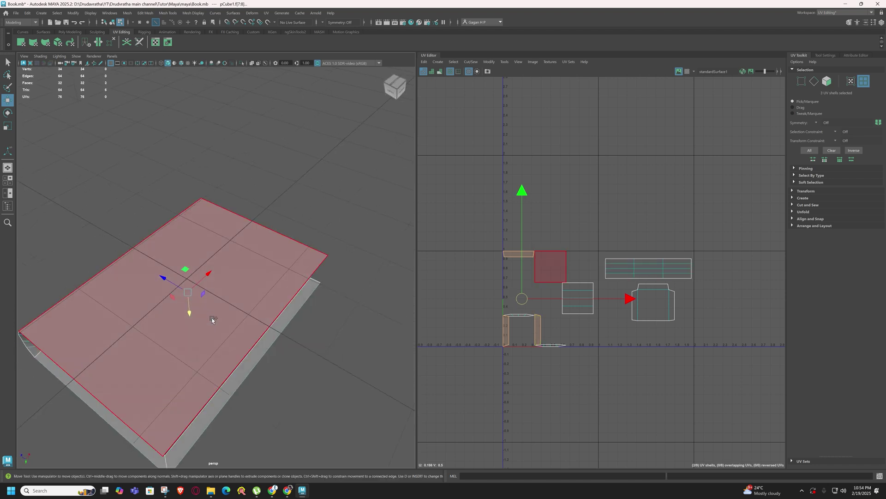
pyautogui.keyDown('shift'); pyautogui.click(194, 277); pyautogui.keyUp('shift')
pyautogui.moveTo(536, 299); pyautogui.dragTo(621, 197)
pyautogui.keyDown('alt'); pyautogui.moveTo(621, 197); pyautogui.dragTo(578, 239, button='middle'); pyautogui.keyUp('alt')
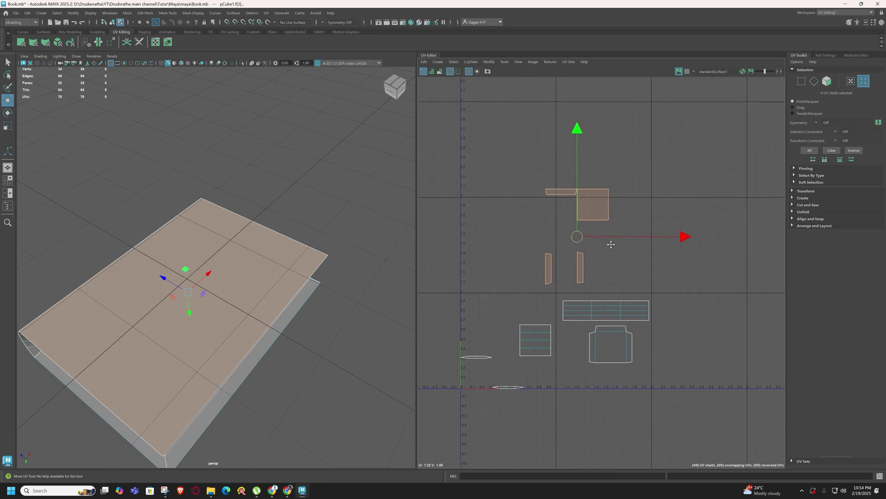
# Select the back cover shell's lower edge and stitch the matching horizontal rim strip to it
pyautogui.moveTo(590, 249); pyautogui.dragTo(653, 228, button='right')
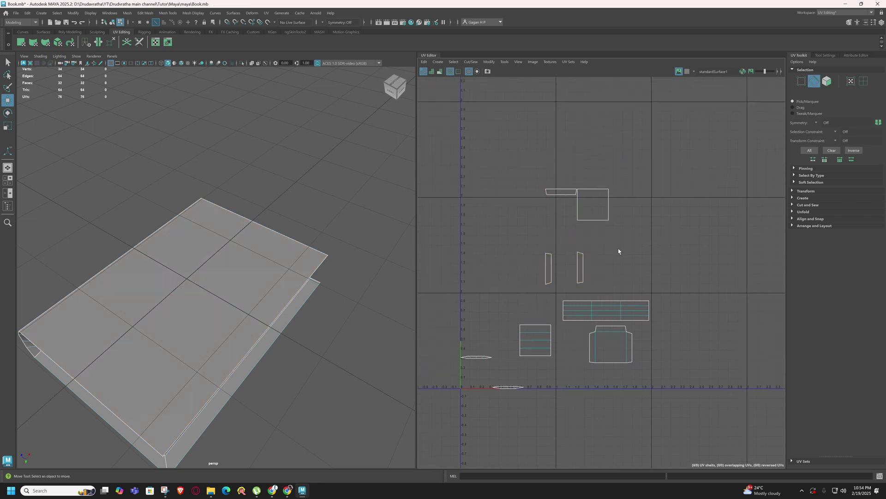
pyautogui.scroll(2, 613, 259)
pyautogui.scroll(3, 613, 259)
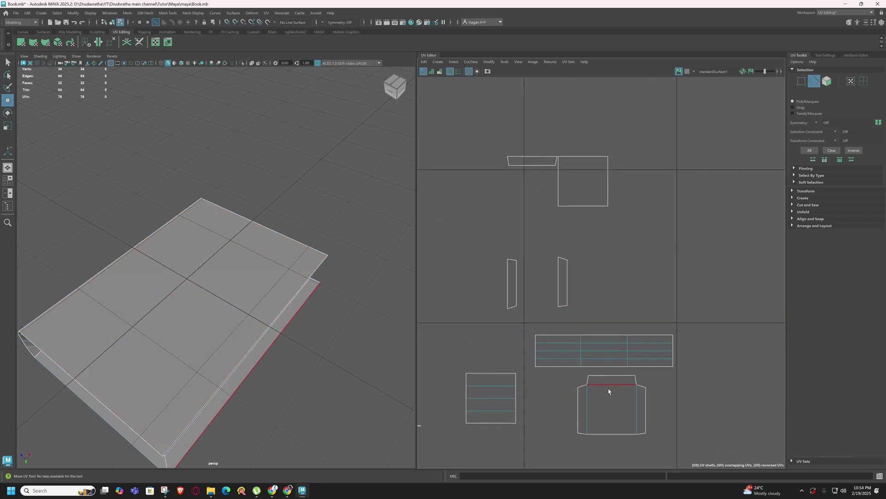
pyautogui.click(575, 208)
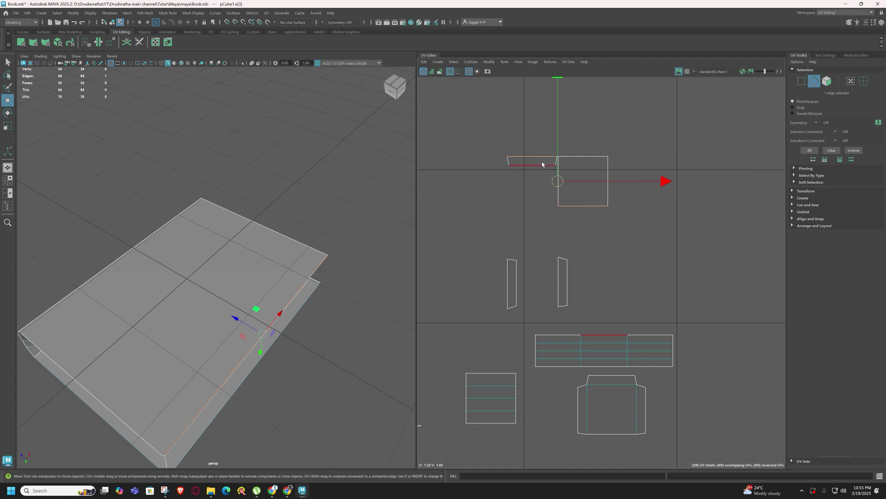
pyautogui.keyDown('shift'); pyautogui.moveTo(580, 209); pyautogui.dragTo(580, 231, button='right'); pyautogui.keyUp('shift')
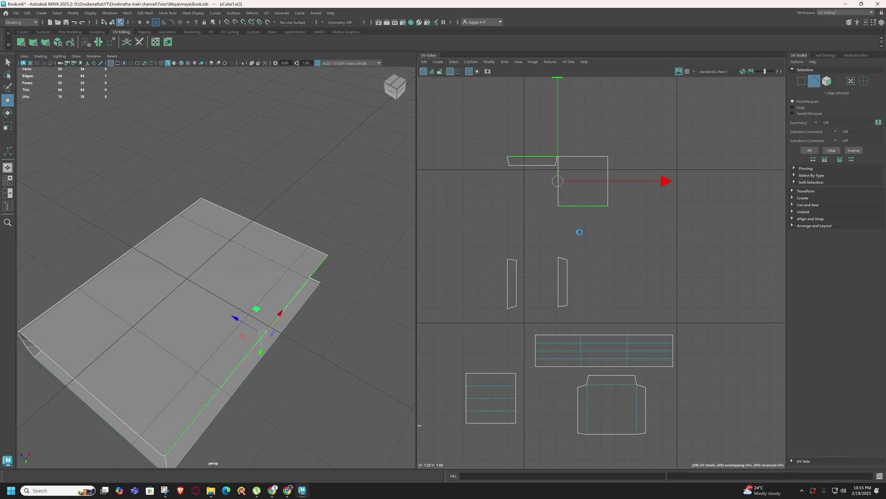
# Stitch the two vertical rim strips to the matching opposite sides of the back cover shell
pyautogui.click(608, 179)
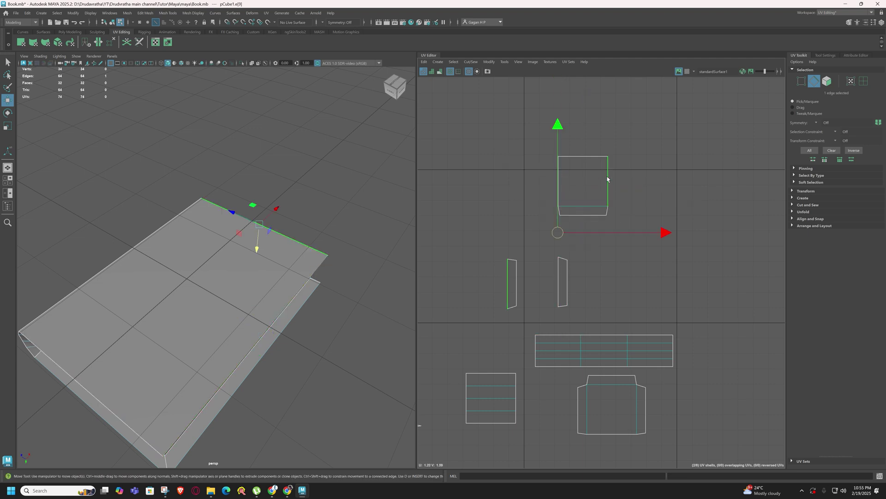
pyautogui.keyDown('shift'); pyautogui.moveTo(607, 179); pyautogui.dragTo(611, 193, button='right'); pyautogui.keyUp('shift')
pyautogui.click(559, 192)
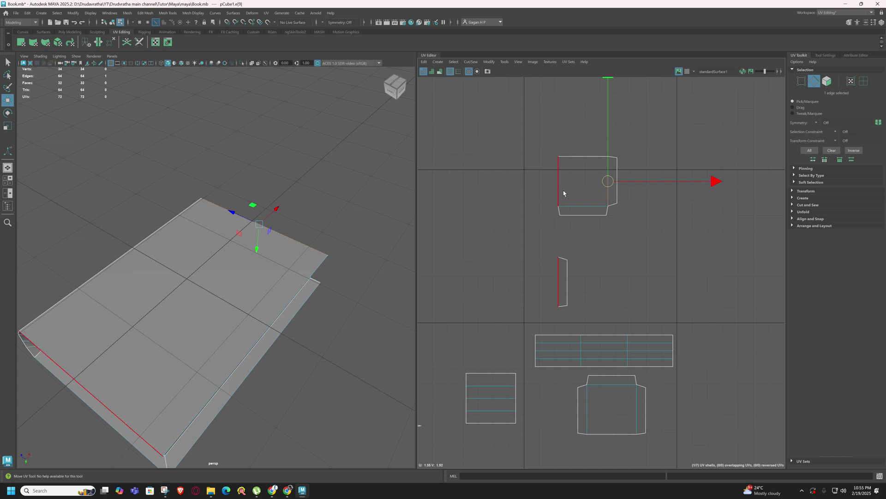
pyautogui.keyDown('shift'); pyautogui.moveTo(556, 192); pyautogui.dragTo(555, 210, button='right'); pyautogui.keyUp('shift')
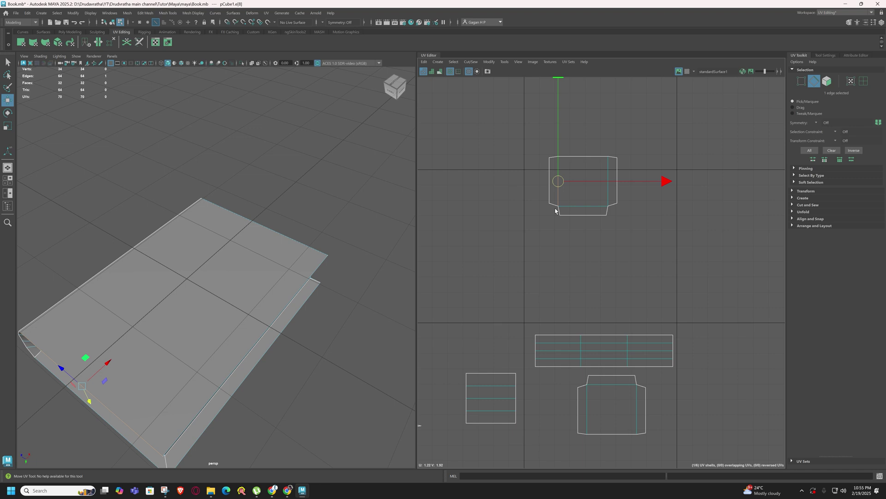
pyautogui.click(609, 434)
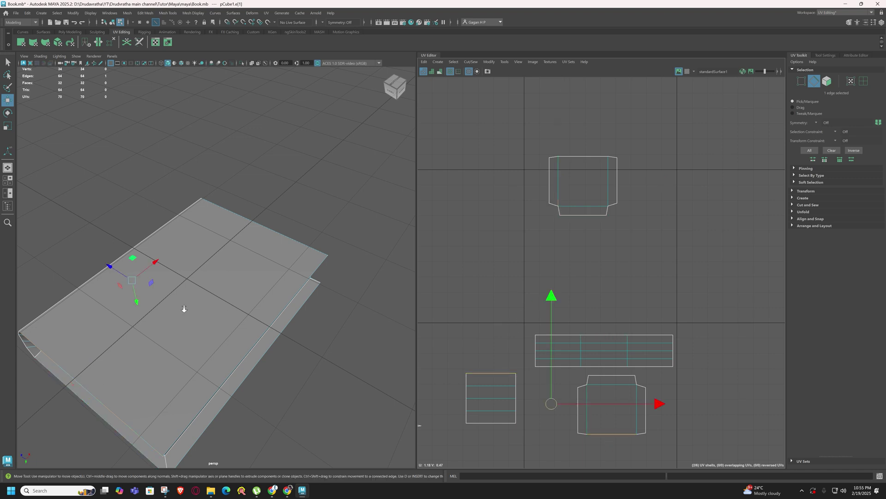
pyautogui.keyDown('alt'); pyautogui.moveTo(185, 308); pyautogui.dragTo(245, 288); pyautogui.keyUp('alt')
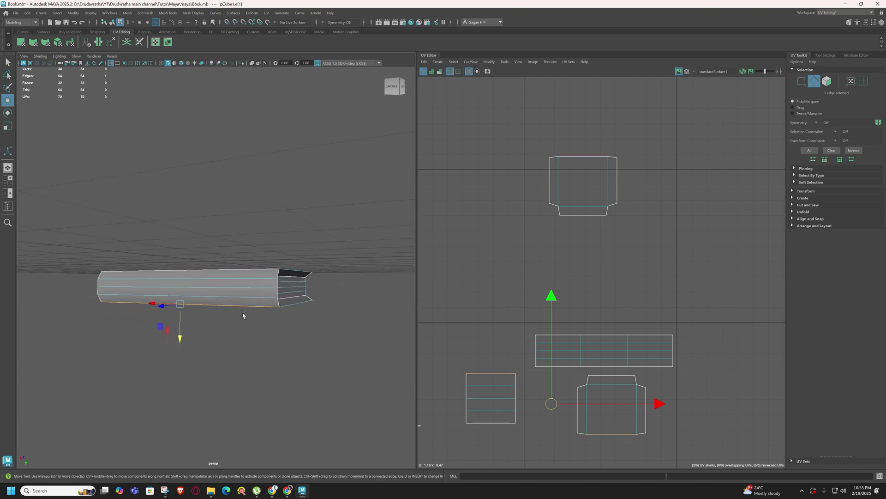
pyautogui.scroll(-1, 516, 347)
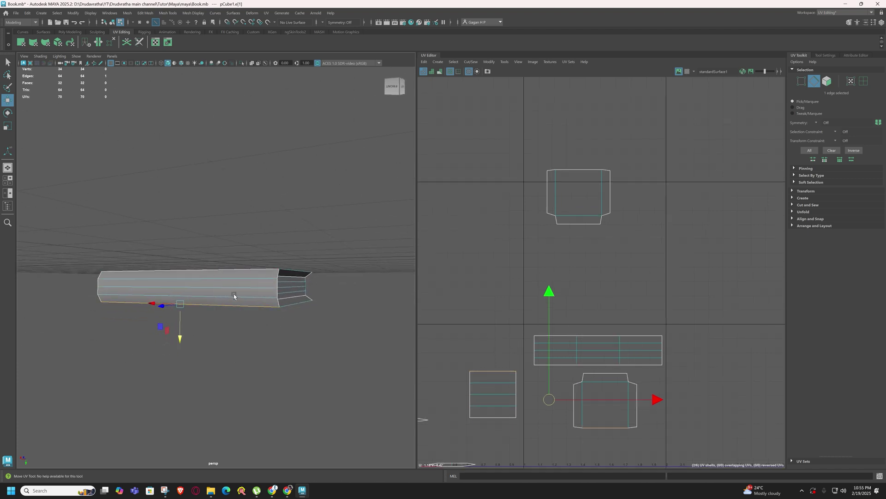
pyautogui.keyDown('alt'); pyautogui.moveTo(234, 296); pyautogui.dragTo(242, 312); pyautogui.keyUp('alt')
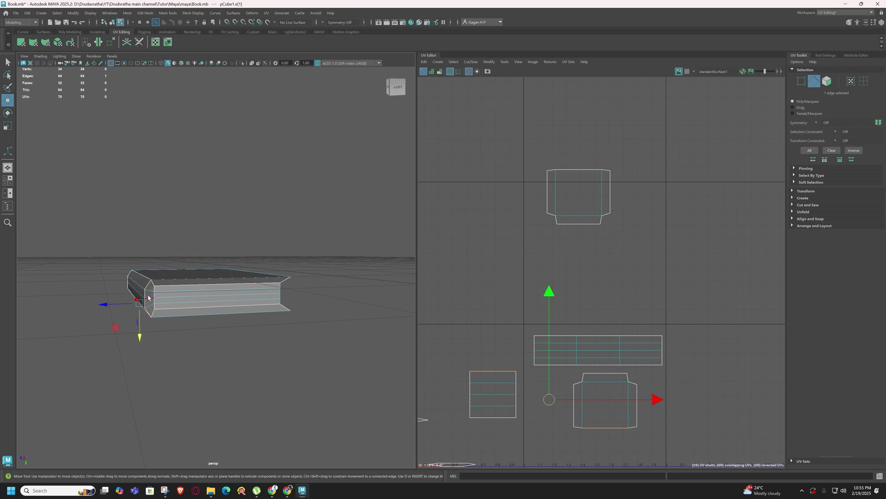
pyautogui.moveTo(143, 291)
pyautogui.mouseDown(button='right')
pyautogui.moveTo(153, 274)
pyautogui.moveTo(143, 308)
pyautogui.mouseUp(button='right')
pyautogui.keyDown('alt'); pyautogui.moveTo(184, 320); pyautogui.dragTo(222, 317); pyautogui.keyUp('alt')
pyautogui.click(209, 285)
pyautogui.doubleClick(210, 307)
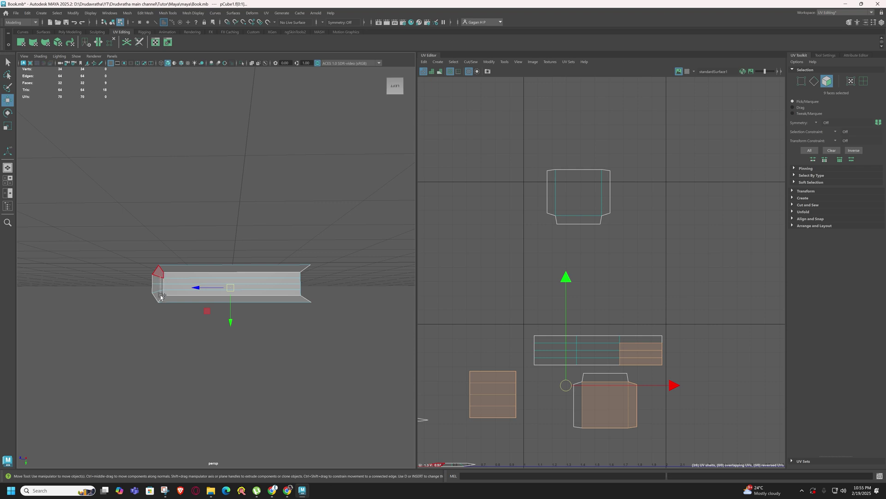
pyautogui.keyDown('shift'); pyautogui.moveTo(161, 295); pyautogui.dragTo(257, 286); pyautogui.keyUp('shift')
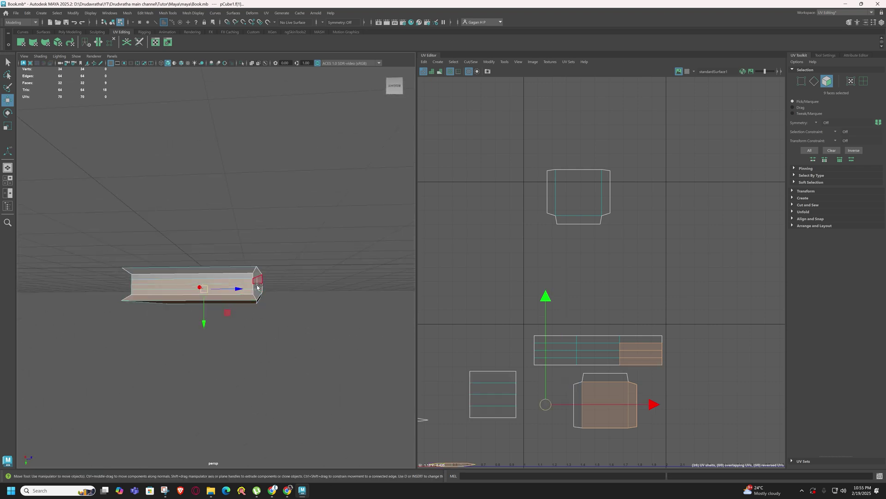
pyautogui.click(286, 312)
pyautogui.keyDown('alt'); pyautogui.moveTo(314, 314); pyautogui.dragTo(240, 323); pyautogui.keyUp('alt')
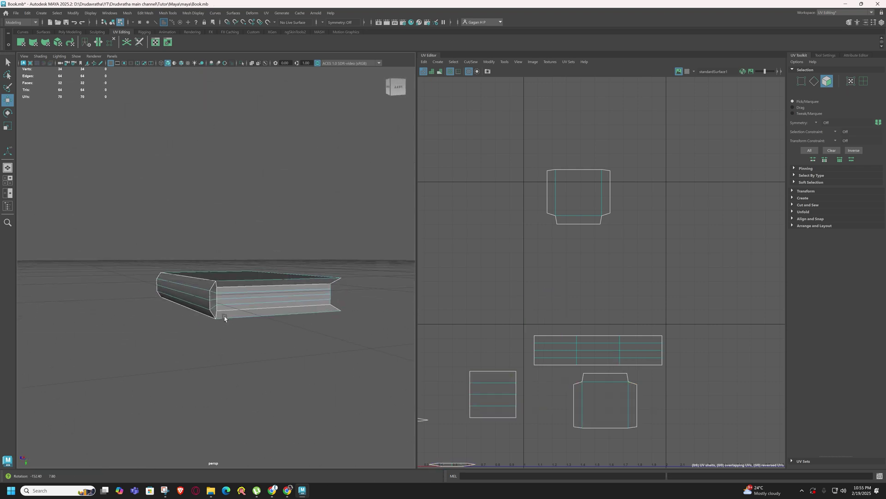
# Select the two thin, squashed spine-end shells near the UV origin and unfold them
pyautogui.scroll(-3, 523, 340)
pyautogui.scroll(-1, 521, 341)
pyautogui.keyDown('alt'); pyautogui.moveTo(520, 346); pyautogui.dragTo(554, 327, button='middle'); pyautogui.keyUp('alt')
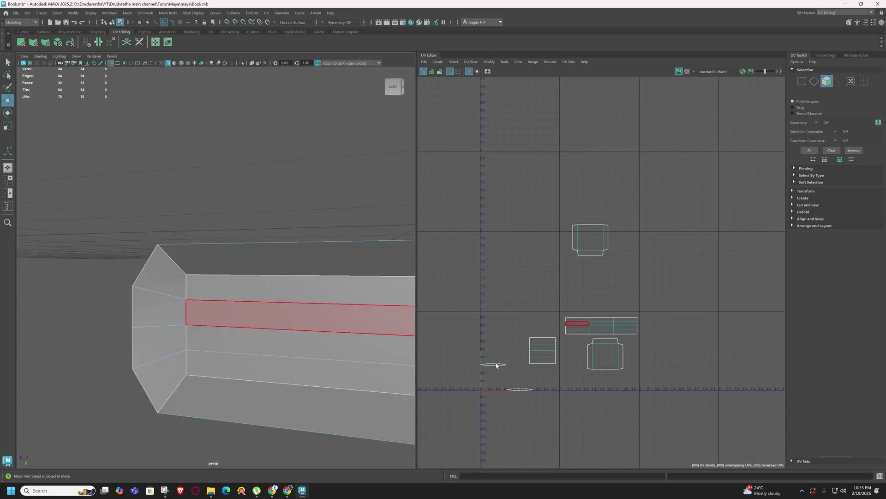
pyautogui.moveTo(496, 364); pyautogui.dragTo(466, 350, button='right')
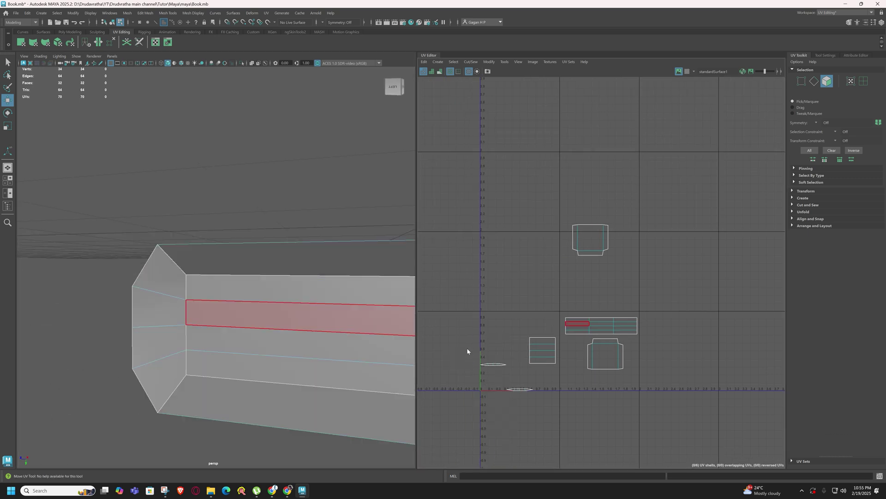
pyautogui.moveTo(477, 341); pyautogui.dragTo(519, 393)
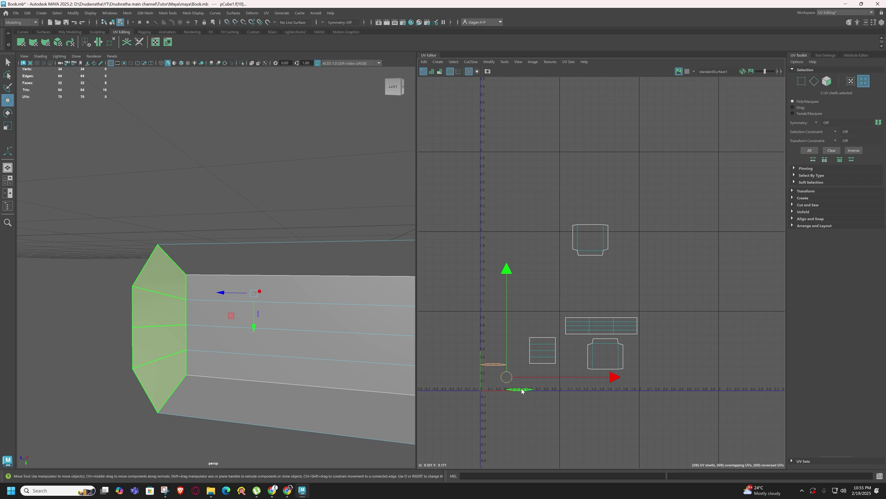
pyautogui.keyDown('shift'); pyautogui.moveTo(522, 390); pyautogui.dragTo(474, 333, button='right'); pyautogui.keyUp('shift')
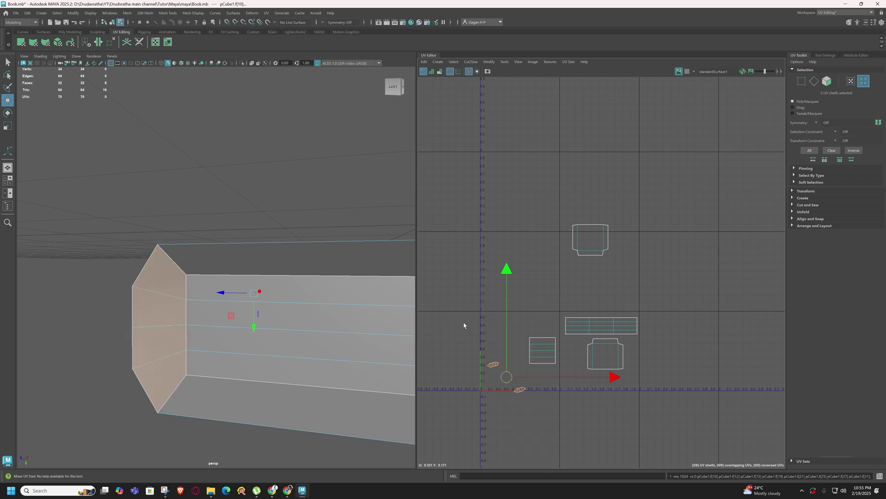
# Select the five UVs along the lower boundary of the spine-end shell on the U axis and scale them vertically into a straight line
pyautogui.scroll(8, 523, 394)
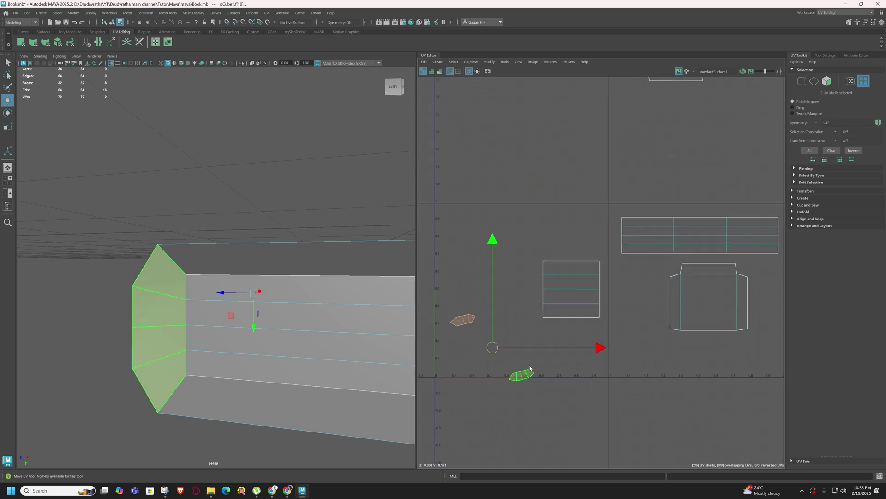
pyautogui.keyDown('alt'); pyautogui.moveTo(530, 368); pyautogui.dragTo(537, 360, button='middle'); pyautogui.keyUp('alt')
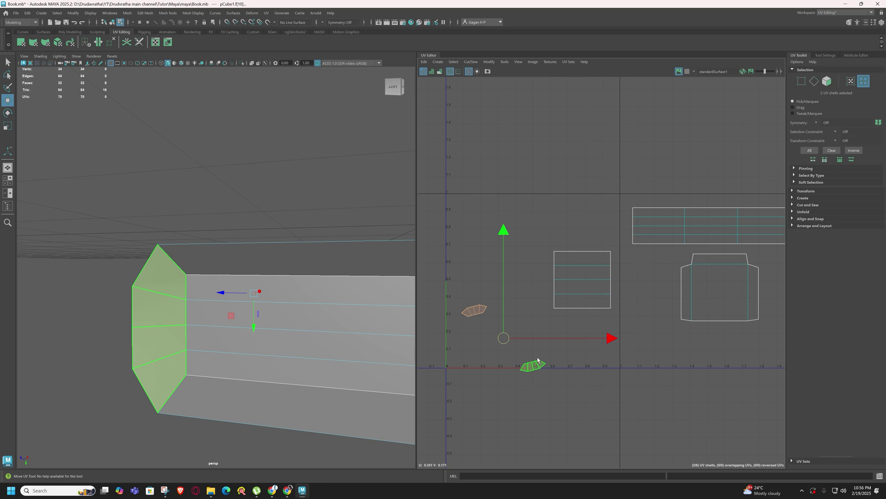
pyautogui.click(537, 359)
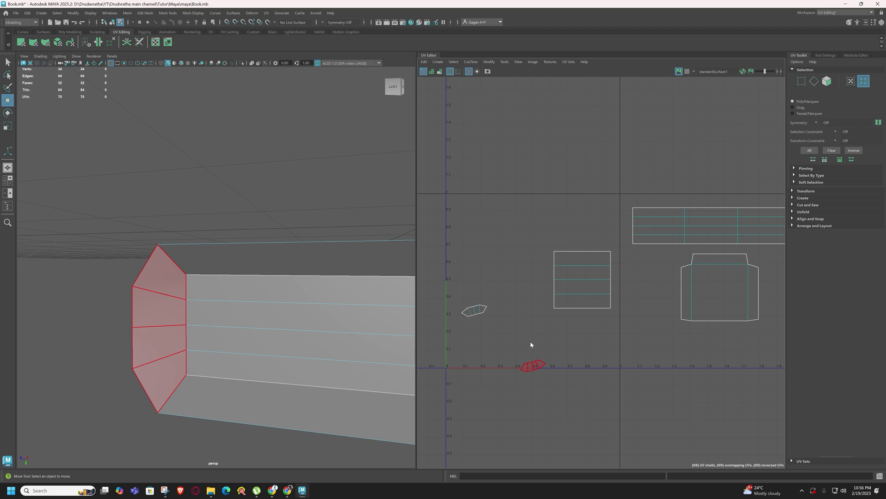
pyautogui.moveTo(531, 343); pyautogui.dragTo(530, 330, button='right')
pyautogui.scroll(5, 542, 386)
pyautogui.keyDown('alt'); pyautogui.moveTo(523, 326); pyautogui.dragTo(569, 357, button='middle'); pyautogui.keyUp('alt')
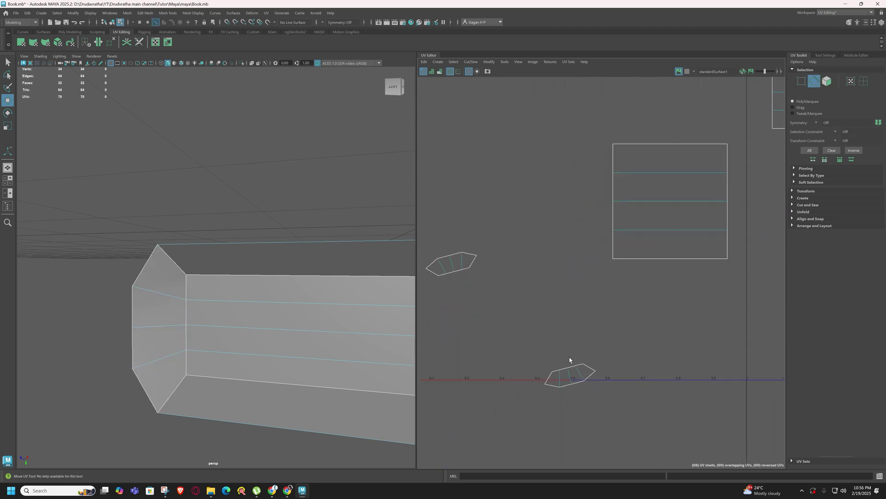
pyautogui.moveTo(569, 356); pyautogui.dragTo(610, 361, button='right')
pyautogui.moveTo(581, 357); pyautogui.dragTo(589, 392)
pyautogui.moveTo(532, 382); pyautogui.dragTo(597, 392)
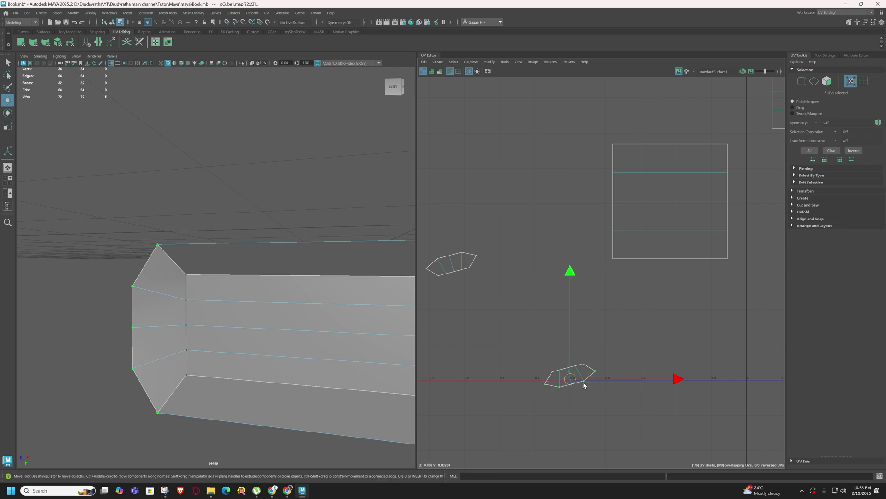
pyautogui.press('r')
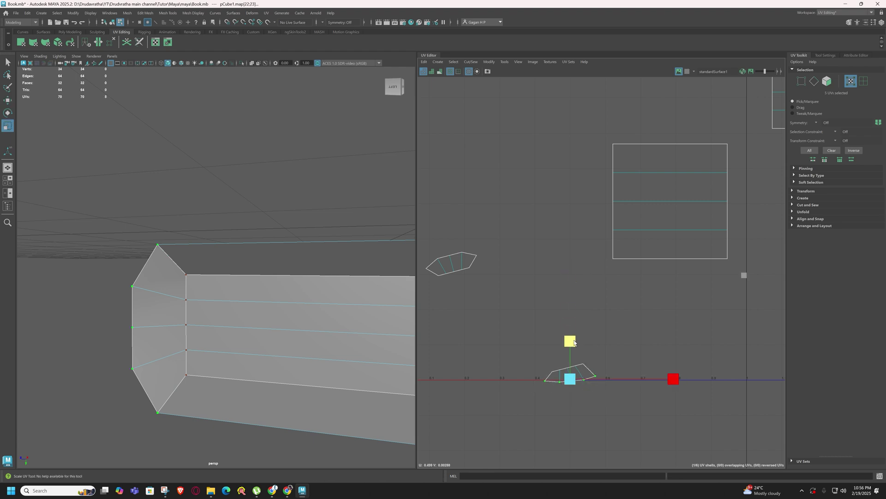
pyautogui.moveTo(574, 343); pyautogui.dragTo(575, 396)
pyautogui.scroll(3, 555, 384)
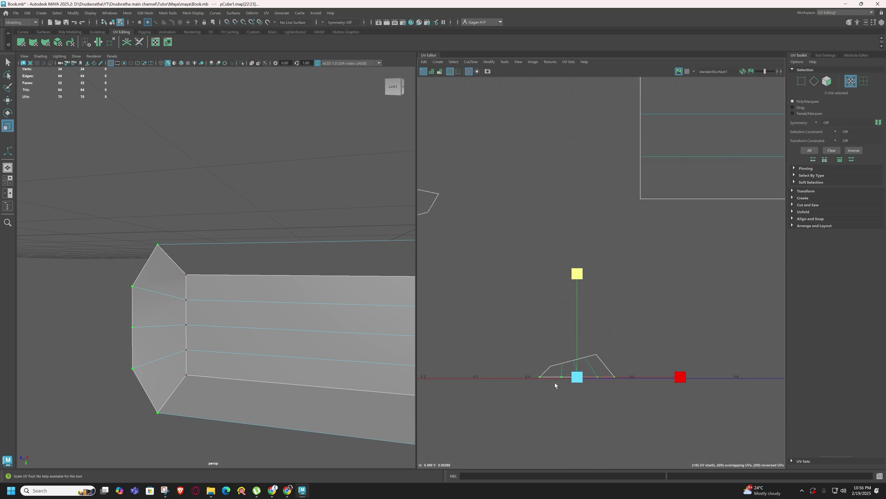
# Select the five UVs along the upper boundary of the spine-end shell on the U axis and scale them vertically into a straight line
pyautogui.scroll(2, 556, 384)
pyautogui.click(550, 362)
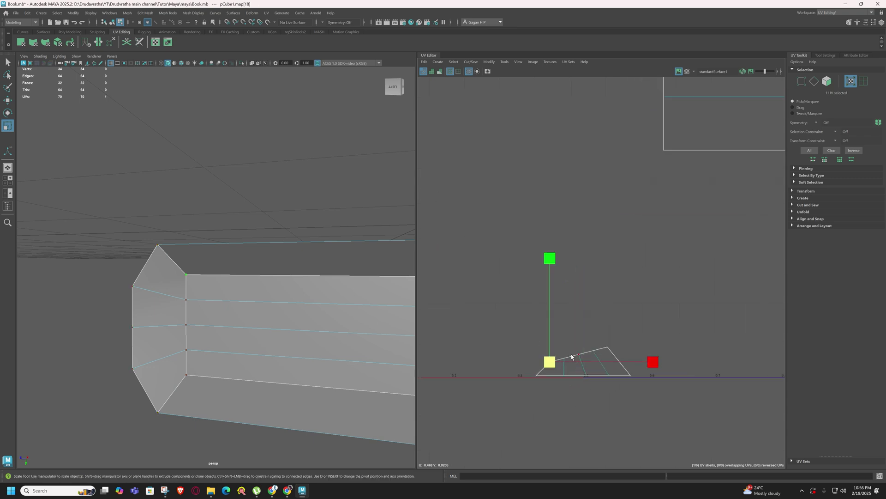
pyautogui.keyDown('shift'); pyautogui.moveTo(563, 353); pyautogui.dragTo(616, 355); pyautogui.keyUp('shift')
pyautogui.press('q')
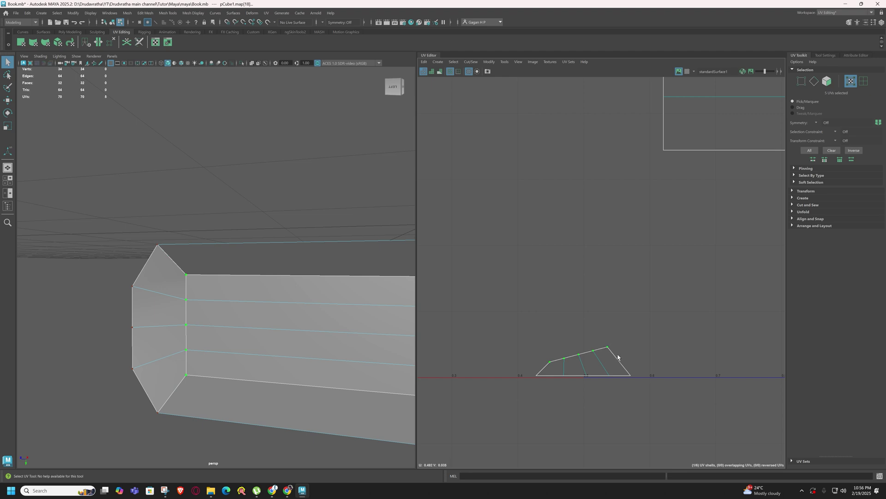
pyautogui.press('r')
pyautogui.moveTo(579, 250); pyautogui.dragTo(580, 365)
# Scale the UV pair at each slanted end of the same shell horizontally until both ends are vertical
pyautogui.moveTo(530, 337); pyautogui.dragTo(556, 393)
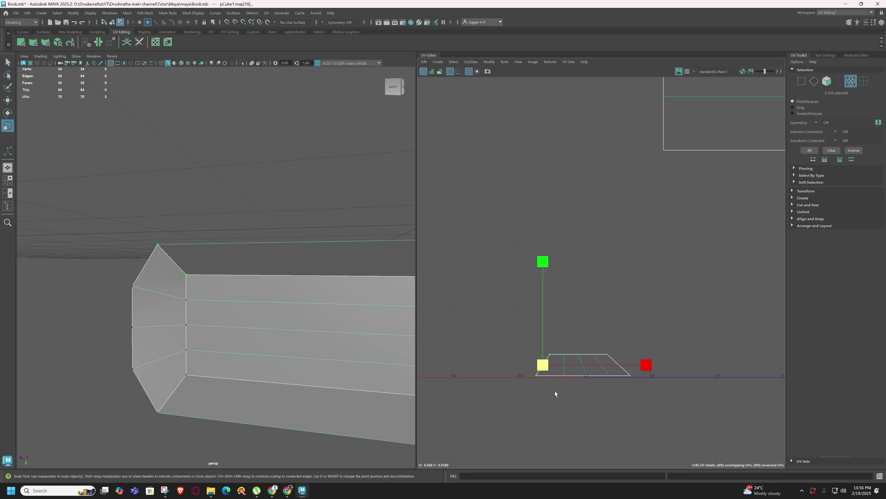
pyautogui.moveTo(646, 365); pyautogui.dragTo(543, 364)
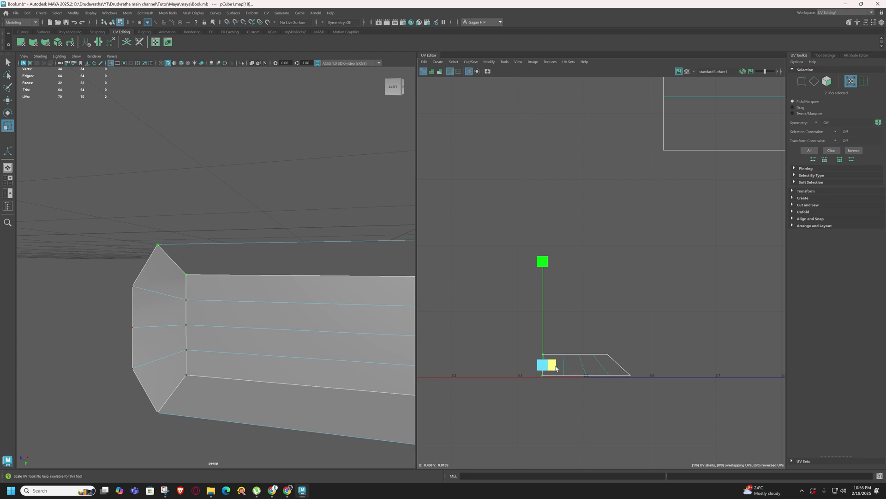
pyautogui.click(632, 386)
pyautogui.moveTo(632, 385); pyautogui.dragTo(606, 345)
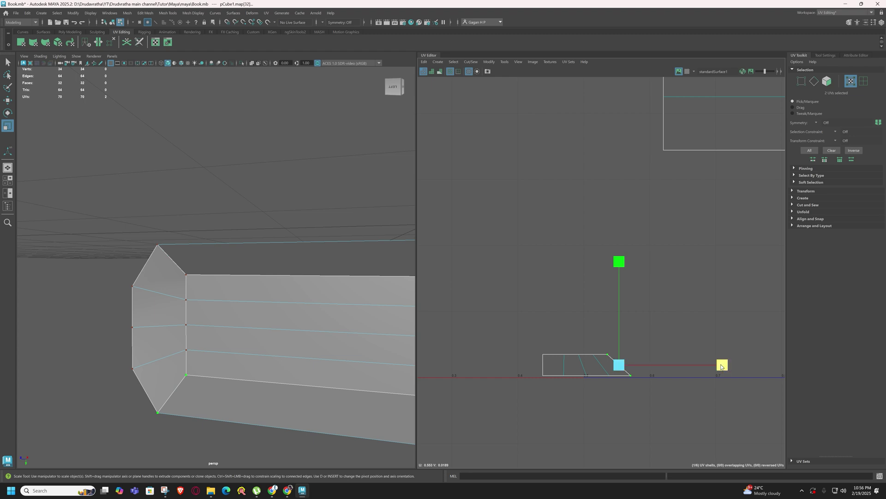
pyautogui.moveTo(721, 367); pyautogui.dragTo(606, 369)
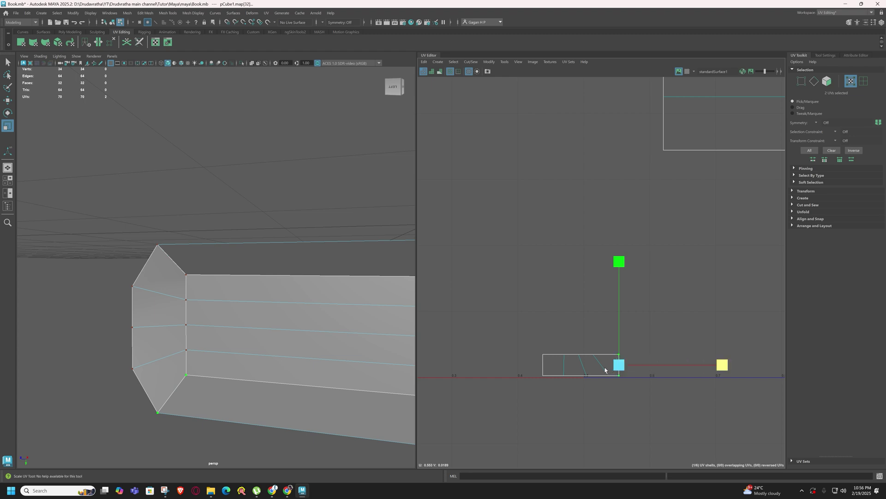
# Straighten the slanted interior edges of the rectangular spine-end shell by scaling each one horizontally
pyautogui.moveTo(566, 359); pyautogui.dragTo(569, 326, button='right')
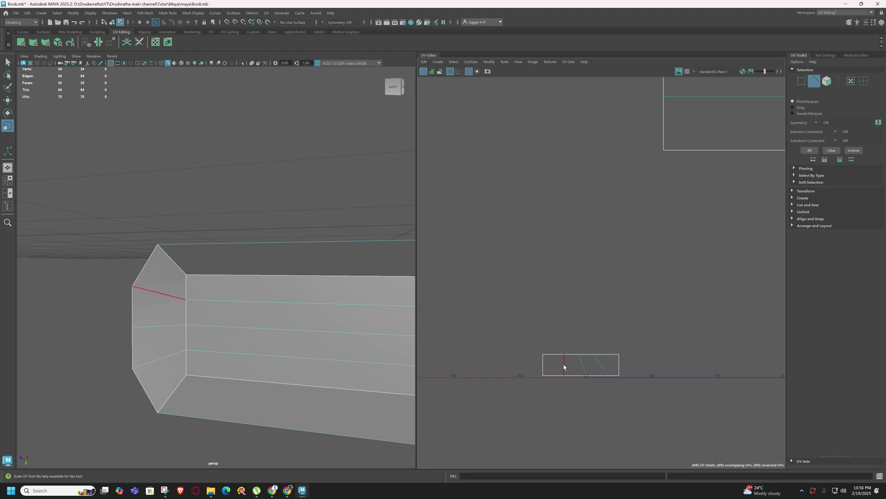
pyautogui.click(581, 367)
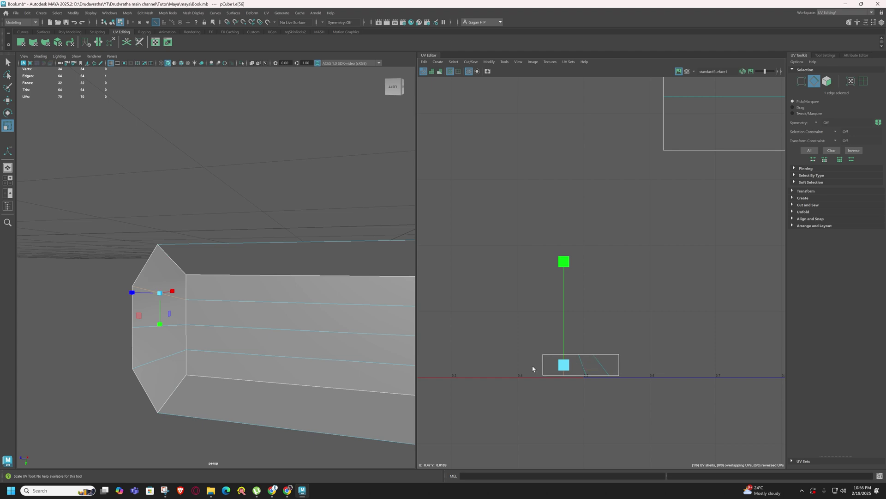
pyautogui.click(585, 372)
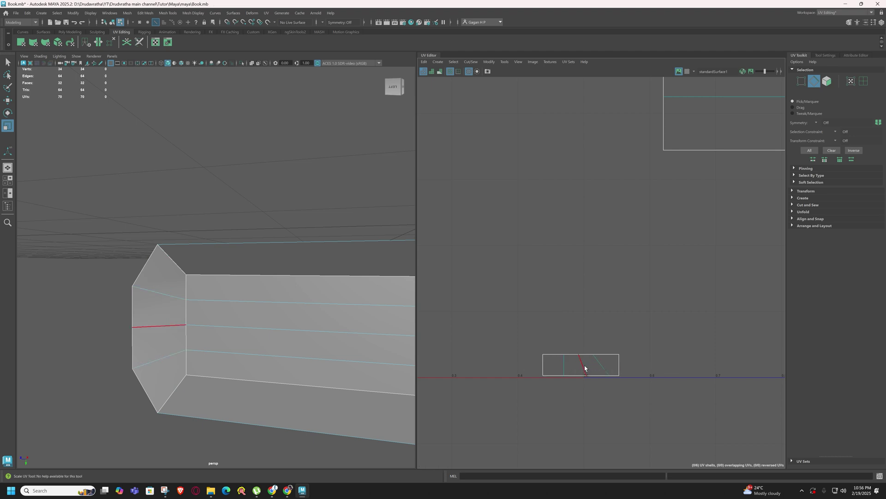
pyautogui.click(585, 365)
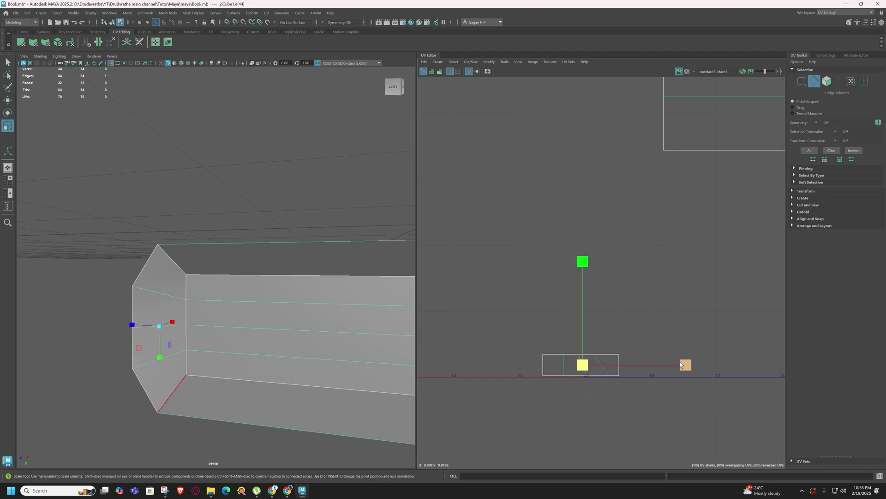
pyautogui.click(610, 371)
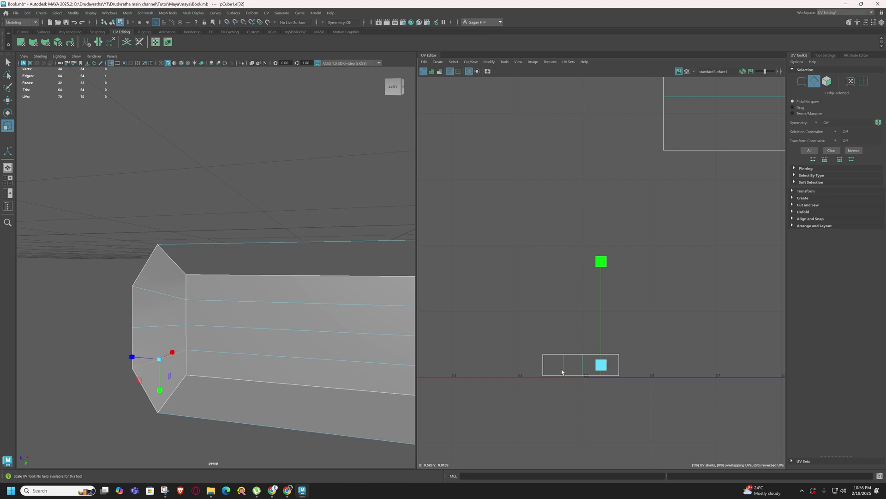
# Scale the UV pairs at both pointed ends of the other, tilted spine-end shell horizontally into vertical lines
pyautogui.press('w')
pyautogui.scroll(-4, 603, 327)
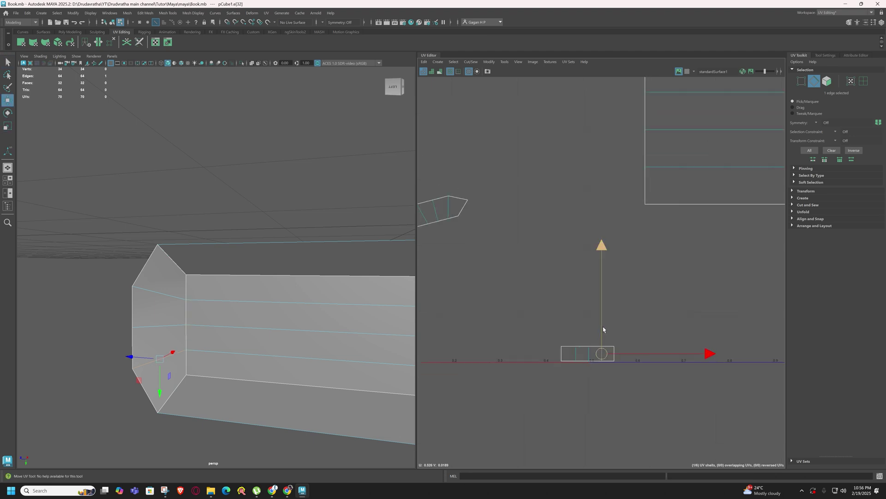
pyautogui.scroll(-3, 603, 326)
pyautogui.keyDown('alt'); pyautogui.moveTo(618, 299); pyautogui.dragTo(604, 344, button='middle'); pyautogui.keyUp('alt')
pyautogui.click(505, 321)
pyautogui.scroll(3, 507, 322)
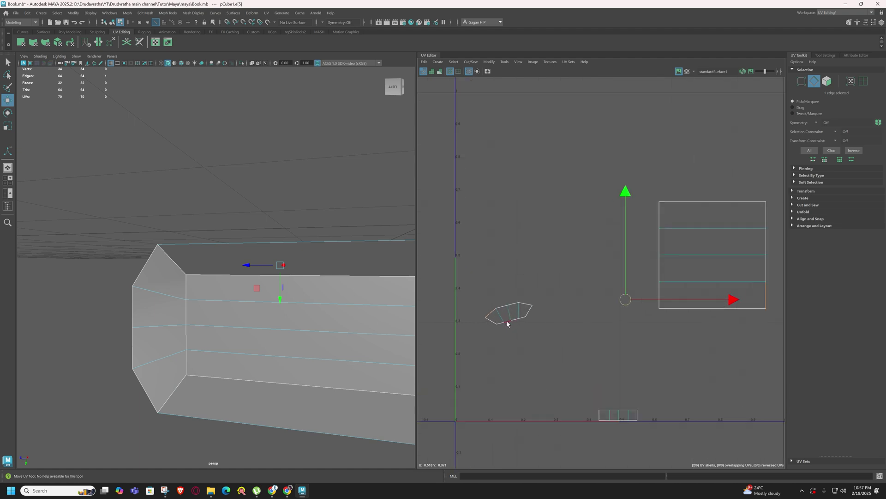
pyautogui.keyDown('alt'); pyautogui.moveTo(508, 324); pyautogui.dragTo(526, 348, button='middle'); pyautogui.keyUp('alt')
pyautogui.rightClick(528, 330)
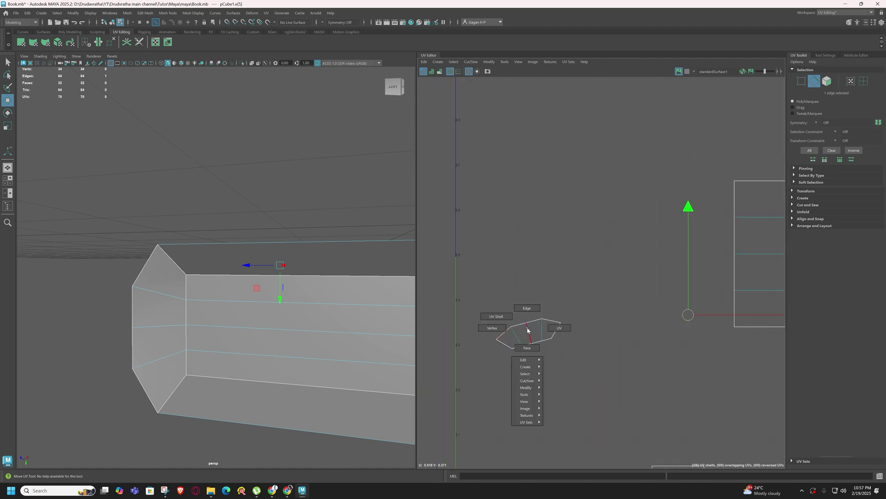
pyautogui.moveTo(528, 329); pyautogui.dragTo(559, 329, button='right')
pyautogui.scroll(3, 563, 353)
pyautogui.moveTo(550, 287); pyautogui.dragTo(566, 359)
pyautogui.press('r')
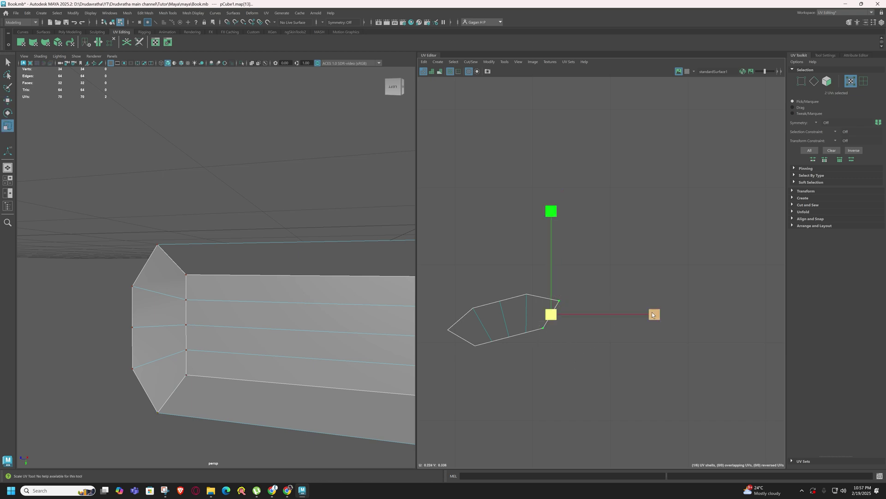
pyautogui.moveTo(493, 317); pyautogui.dragTo(491, 318)
pyautogui.moveTo(441, 344); pyautogui.dragTo(456, 322)
pyautogui.moveTo(467, 355); pyautogui.dragTo(484, 339)
pyautogui.moveTo(565, 339); pyautogui.dragTo(338, 359)
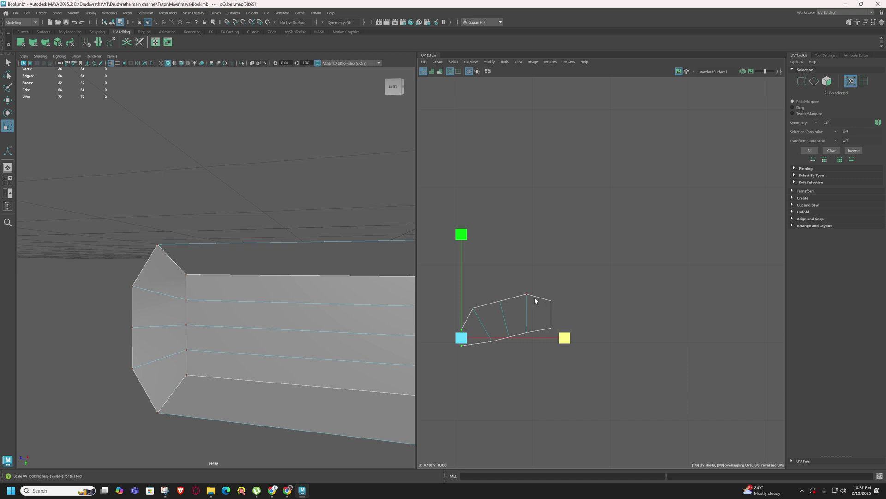
# Select the five upper boundary UVs of the second spine-end shell and scale them vertically into a straight line
pyautogui.moveTo(547, 293); pyautogui.dragTo(559, 309)
pyautogui.keyDown('shift'); pyautogui.moveTo(521, 282); pyautogui.dragTo(540, 306); pyautogui.keyUp('shift')
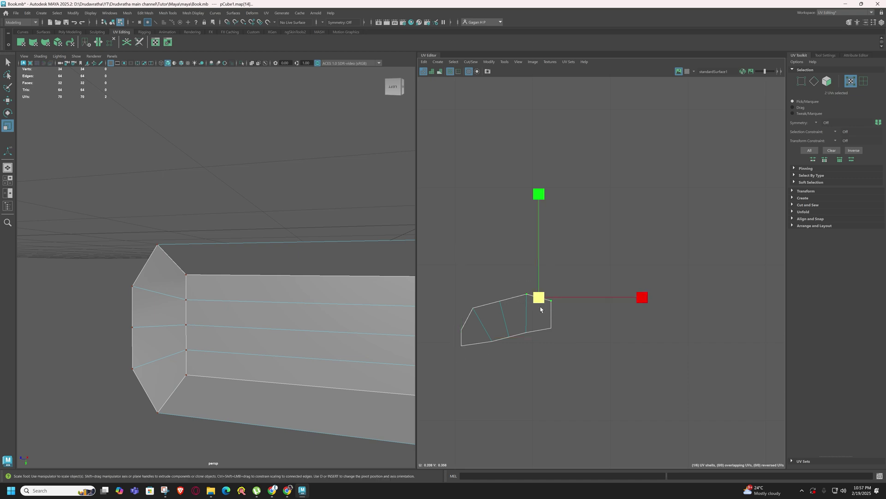
pyautogui.keyDown('shift'); pyautogui.moveTo(492, 292); pyautogui.dragTo(468, 336); pyautogui.keyUp('shift')
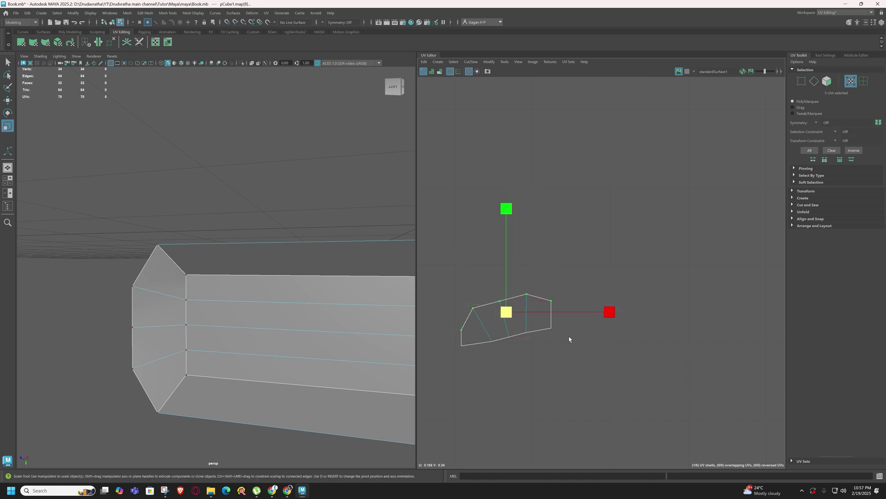
pyautogui.moveTo(608, 310); pyautogui.dragTo(338, 317)
pyautogui.hotkey('ctrl', 'z')
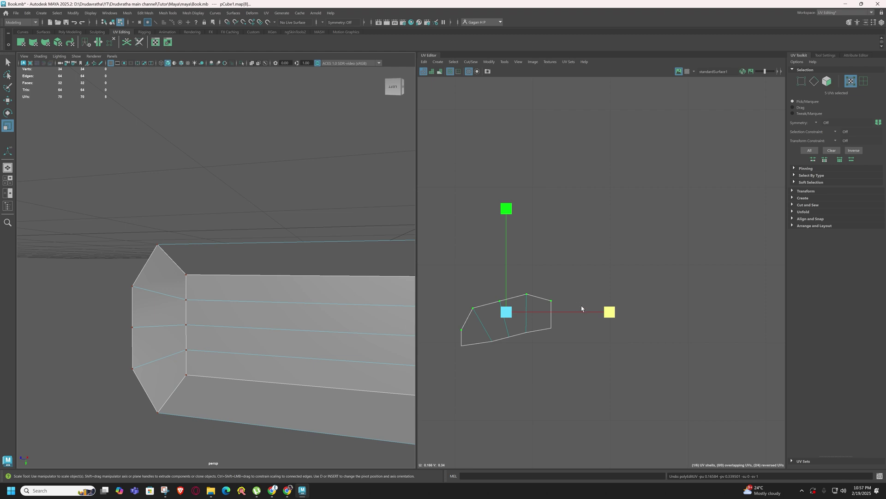
pyautogui.moveTo(507, 208); pyautogui.dragTo(508, 314)
# Select the lower boundary UVs of the second spine-end shell and flatten them vertically into a straight line
pyautogui.click(455, 329)
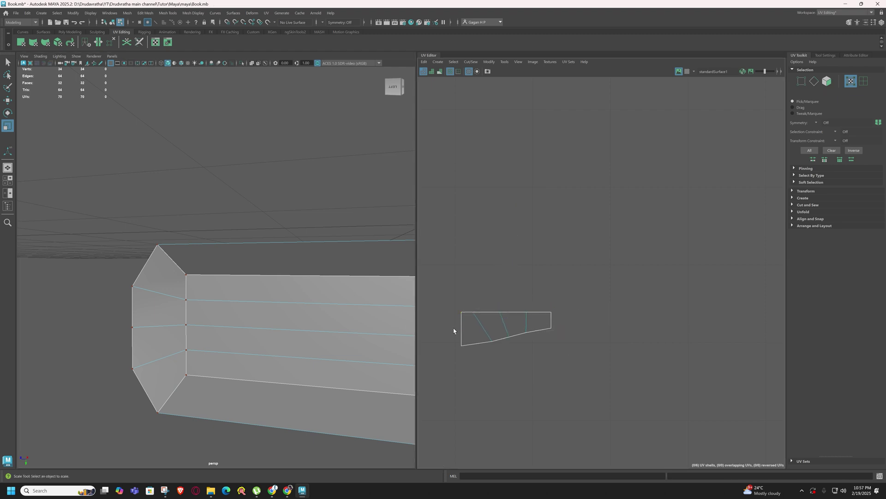
pyautogui.moveTo(455, 328); pyautogui.dragTo(541, 320)
pyautogui.moveTo(507, 233); pyautogui.dragTo(503, 395)
# Scale the three interior edges of the second spine-end shell horizontally, one by one, to make them vertical
pyautogui.moveTo(480, 382); pyautogui.dragTo(480, 352, button='right')
pyautogui.click(483, 324)
pyautogui.moveTo(585, 325); pyautogui.dragTo(483, 325)
pyautogui.click(505, 324)
pyautogui.moveTo(608, 325); pyautogui.dragTo(505, 324)
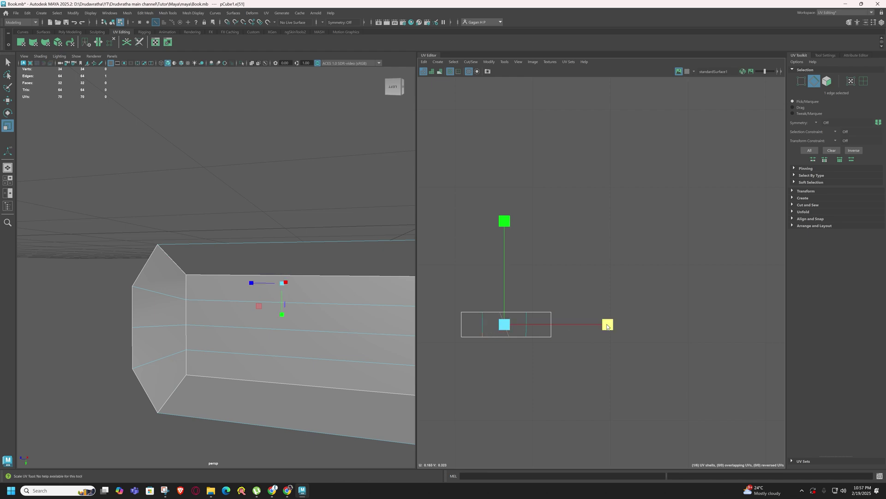
pyautogui.click(526, 324)
pyautogui.moveTo(617, 326); pyautogui.dragTo(527, 326)
# Select the lowest left boundary edge of the large spine shell and locate the matching spine end on the book model
pyautogui.moveTo(560, 298)
pyautogui.mouseDown(button='right')
pyautogui.moveTo(582, 280)
pyautogui.moveTo(562, 300)
pyautogui.mouseUp(button='right')
pyautogui.scroll(-6, 564, 316)
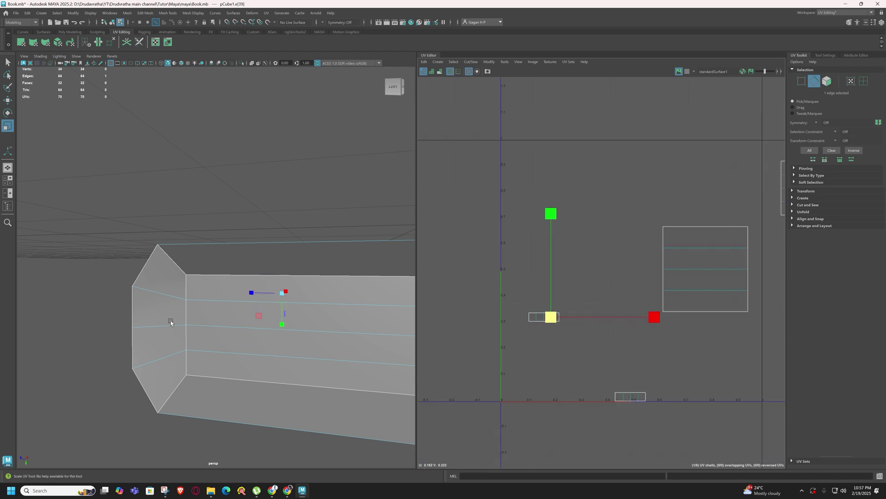
pyautogui.scroll(-5, 240, 338)
pyautogui.scroll(-2, 242, 338)
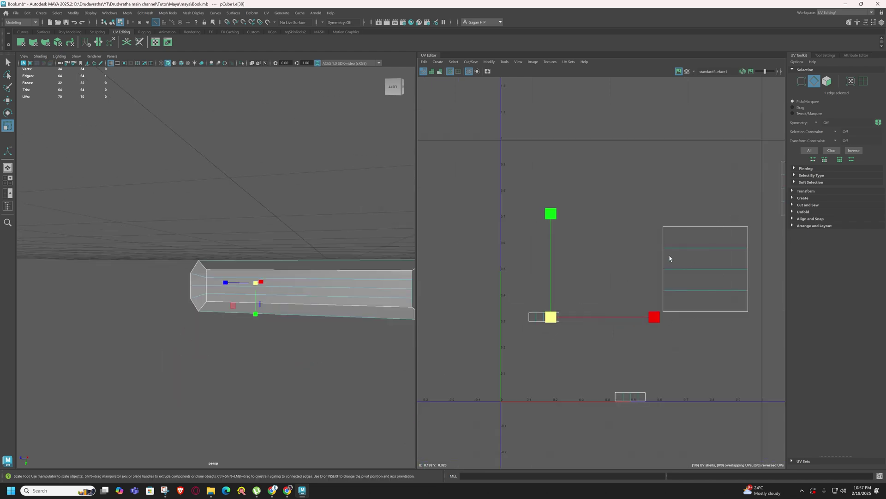
pyautogui.moveTo(671, 277); pyautogui.dragTo(670, 258, button='right')
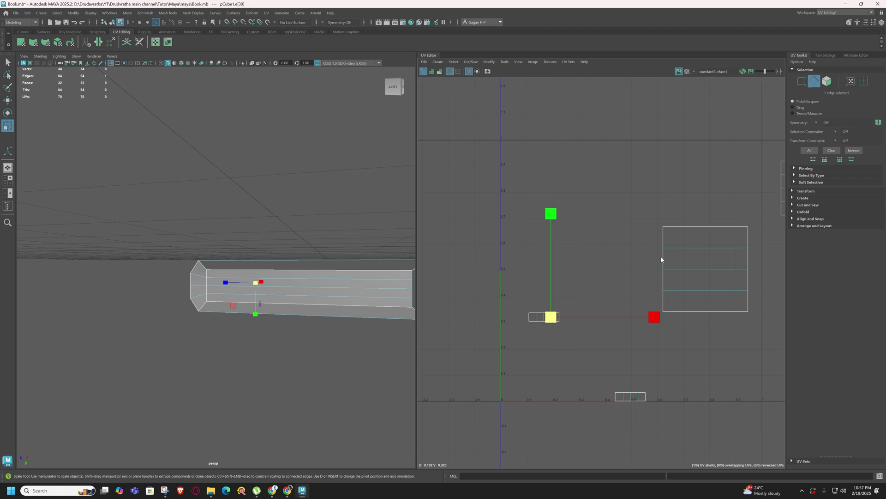
pyautogui.press('w')
pyautogui.click(662, 283)
pyautogui.scroll(2, 641, 417)
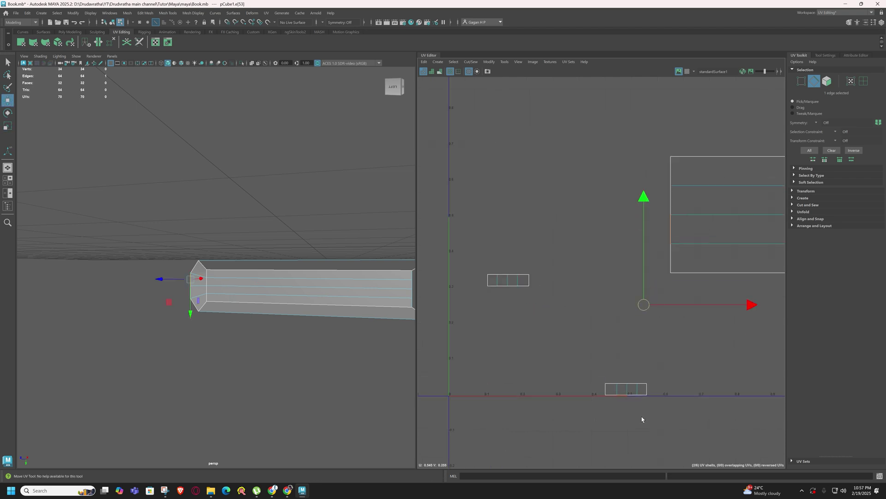
pyautogui.scroll(-1, 640, 418)
pyautogui.keyDown('alt'); pyautogui.moveTo(163, 288); pyautogui.dragTo(200, 291); pyautogui.keyUp('alt')
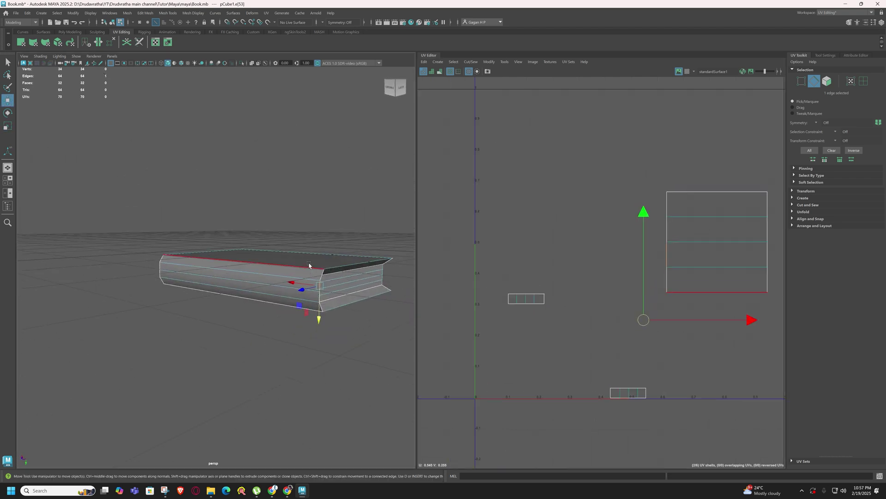
pyautogui.scroll(3, 327, 301)
pyautogui.keyDown('alt'); pyautogui.moveTo(360, 295); pyautogui.dragTo(255, 306, button='middle'); pyautogui.keyUp('alt')
# Select the four edges along this end of the spine on the model and stitch the matching spine-end shell to the spine shell
pyautogui.click(307, 296)
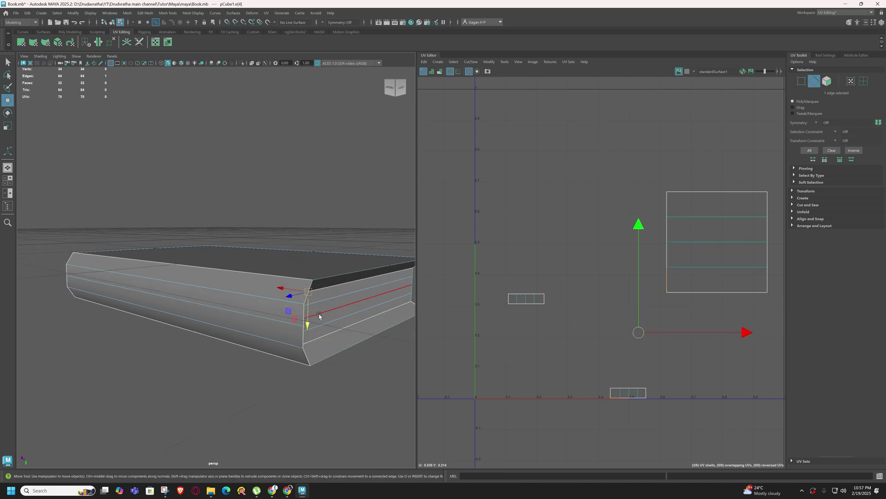
pyautogui.keyDown('shift'); pyautogui.click(300, 316); pyautogui.keyUp('shift')
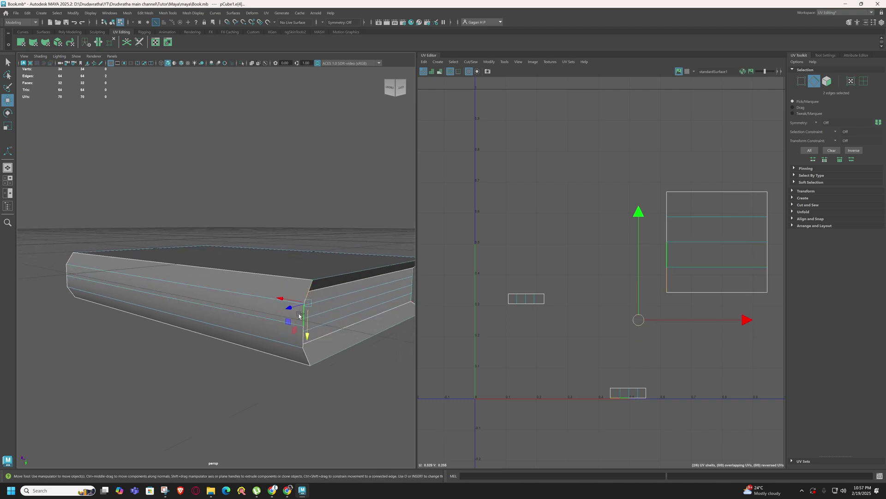
pyautogui.keyDown('shift'); pyautogui.click(302, 337); pyautogui.keyUp('shift')
pyautogui.keyDown('shift'); pyautogui.click(304, 356); pyautogui.keyUp('shift')
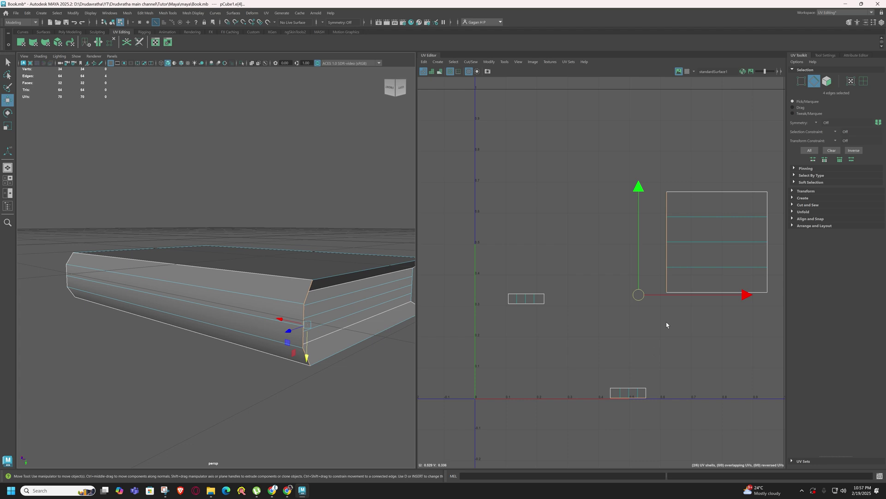
pyautogui.keyDown('shift'); pyautogui.moveTo(653, 346); pyautogui.dragTo(651, 365, button='right'); pyautogui.keyUp('shift')
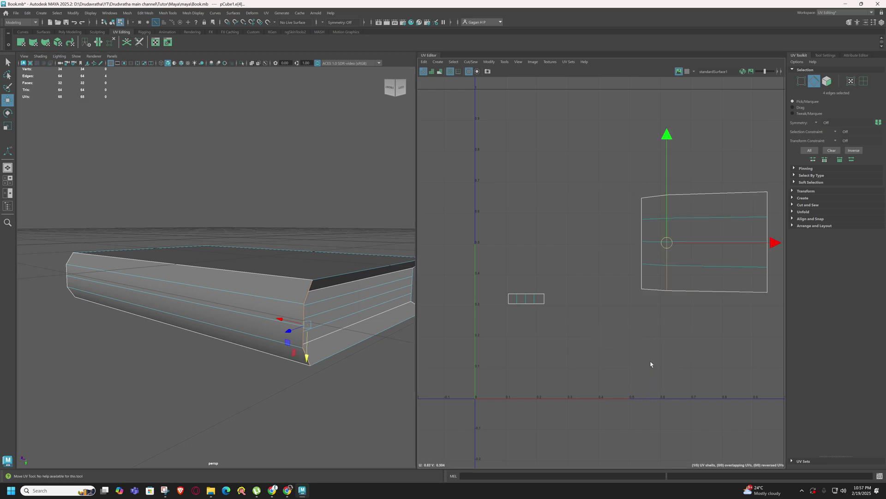
# Select the four edges at the opposite end of the spine and stitch the remaining spine-end shell to the spine shell
pyautogui.keyDown('alt'); pyautogui.moveTo(140, 273); pyautogui.dragTo(301, 273); pyautogui.keyUp('alt')
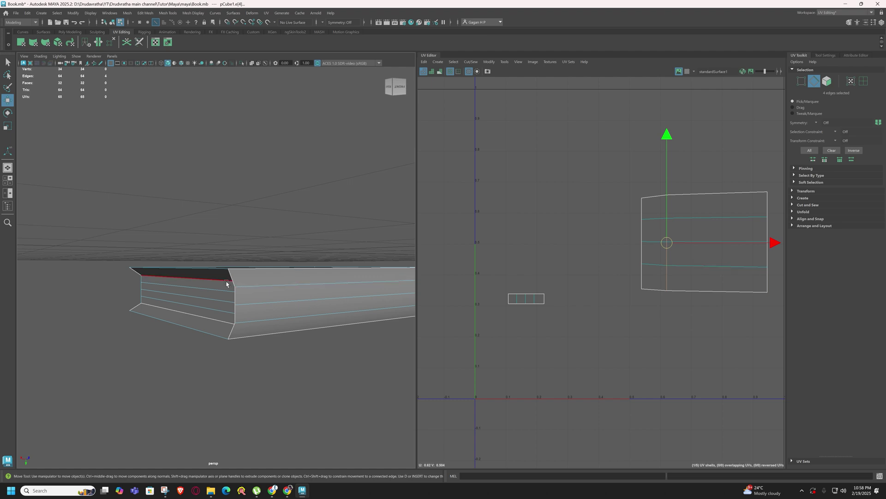
pyautogui.click(234, 300)
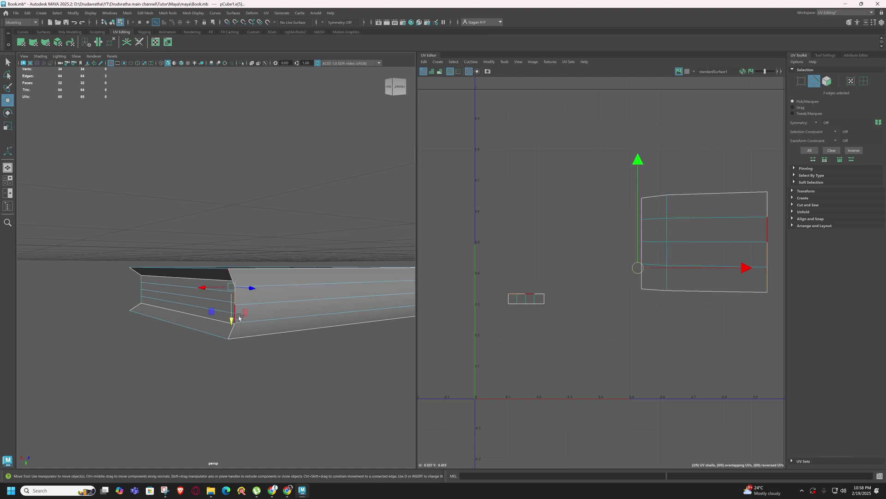
pyautogui.keyDown('shift'); pyautogui.moveTo(619, 293); pyautogui.dragTo(615, 321, button='right'); pyautogui.keyUp('shift')
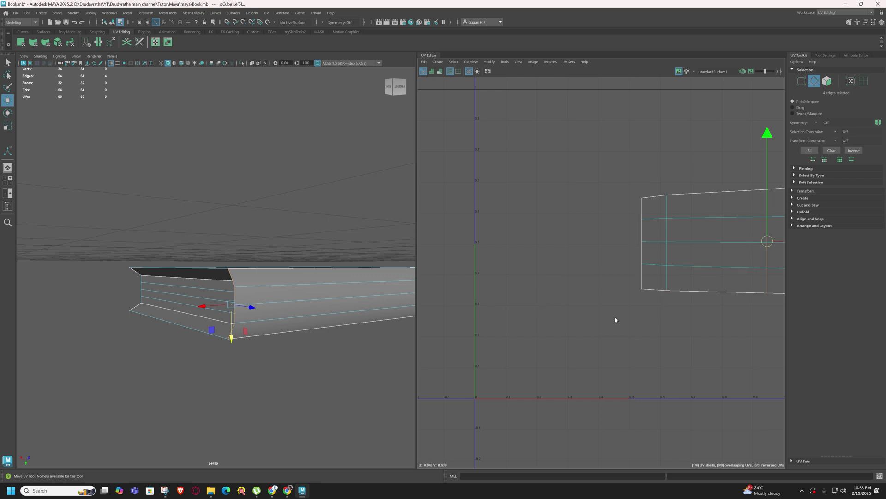
# Straighten the combined spine shell's upper and lower boundaries by scaling each row of UVs vertically into a line
pyautogui.press('f')
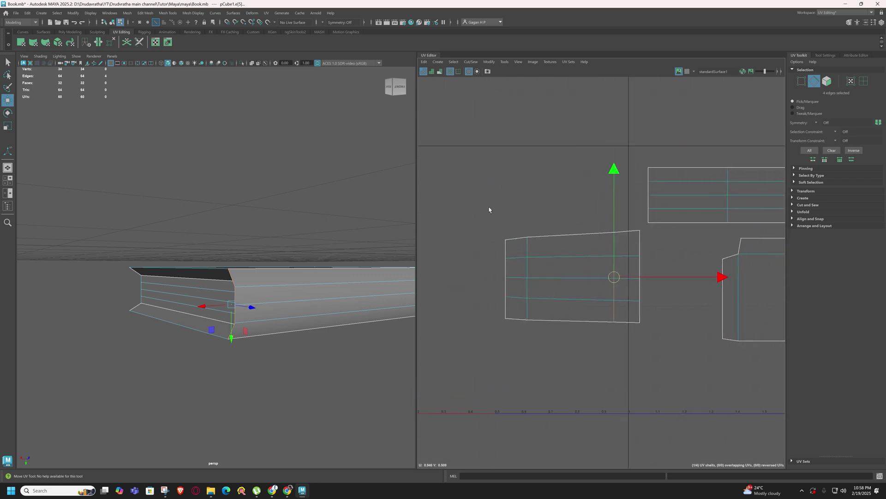
pyautogui.moveTo(556, 278); pyautogui.dragTo(589, 279, button='right')
pyautogui.press('q')
pyautogui.moveTo(476, 207); pyautogui.dragTo(641, 245)
pyautogui.press('r')
pyautogui.moveTo(659, 318); pyautogui.dragTo(464, 346)
pyautogui.moveTo(573, 217); pyautogui.dragTo(573, 326)
pyautogui.moveTo(554, 319); pyautogui.dragTo(553, 286, button='right')
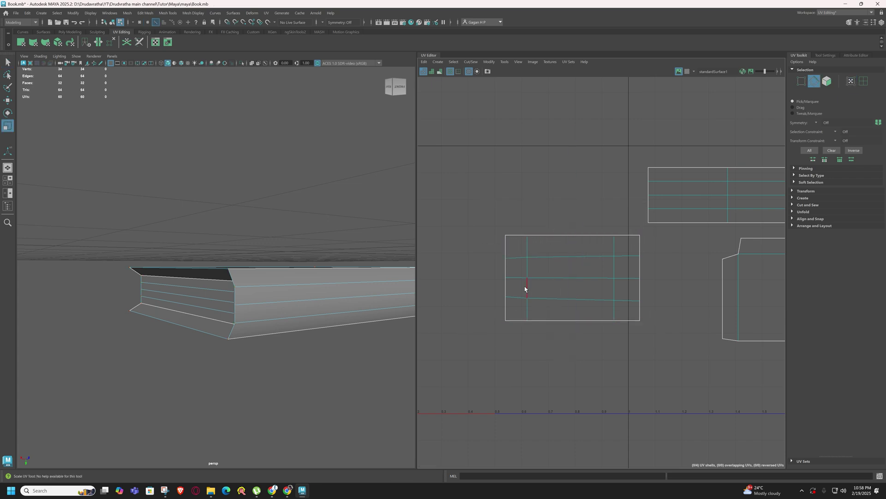
# Straighten the three inner horizontal edge loops of the spine shell by scaling each one vertically into a line
pyautogui.doubleClick(544, 298)
pyautogui.moveTo(572, 196); pyautogui.dragTo(576, 334)
pyautogui.doubleClick(554, 277)
pyautogui.moveTo(573, 175); pyautogui.dragTo(573, 295)
pyautogui.doubleClick(551, 256)
pyautogui.moveTo(573, 153); pyautogui.dragTo(573, 272)
# Straighten the spine shell's right inner vertical edge loop by scaling it horizontally, and select the left inner loop
pyautogui.doubleClick(614, 288)
pyautogui.moveTo(717, 277); pyautogui.dragTo(605, 281)
pyautogui.click(528, 289)
pyautogui.doubleClick(529, 291)
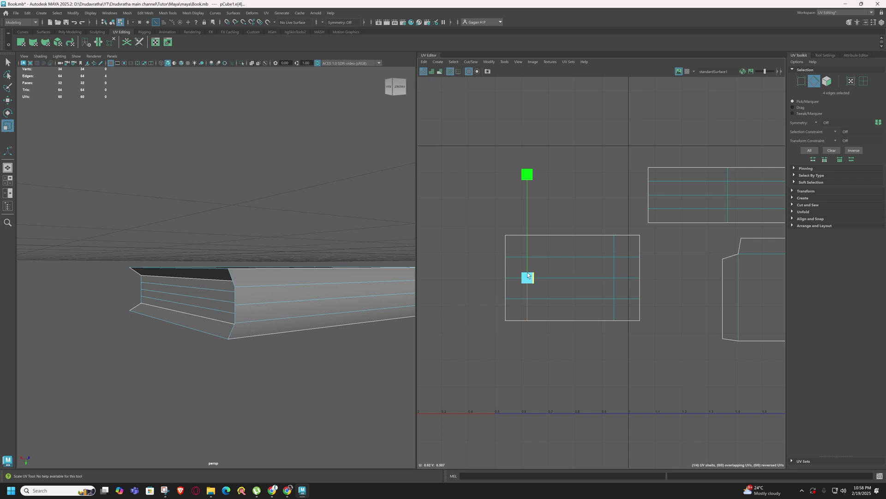
pyautogui.press('w')
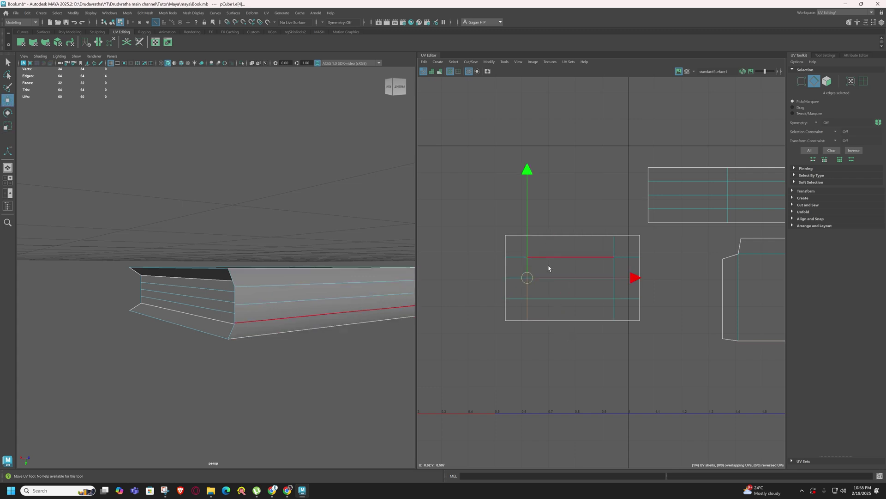
# Switch to UV shell selection and select the spine shell to check which faces it covers on the book
pyautogui.keyDown('alt'); pyautogui.moveTo(392, 296); pyautogui.dragTo(275, 337); pyautogui.keyUp('alt')
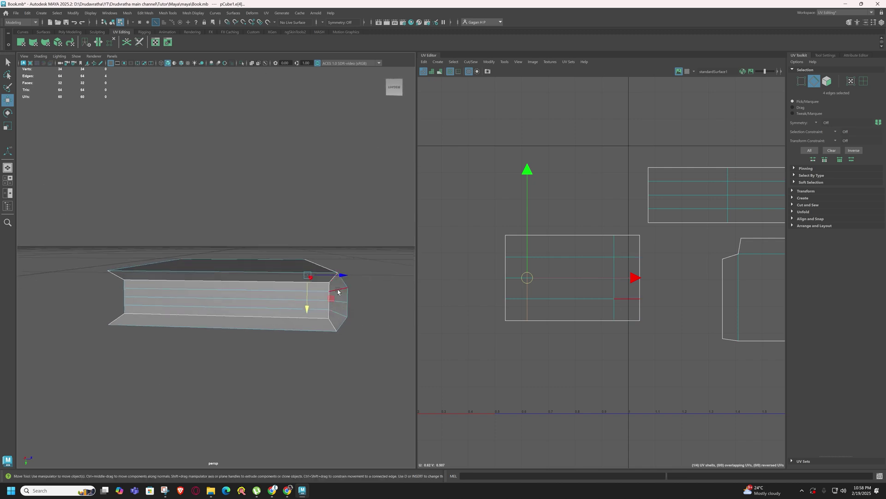
pyautogui.moveTo(337, 288)
pyautogui.mouseDown(button='right')
pyautogui.moveTo(288, 292)
pyautogui.moveTo(364, 289)
pyautogui.moveTo(337, 291)
pyautogui.mouseUp(button='right')
pyautogui.moveTo(499, 307); pyautogui.dragTo(471, 292, button='right')
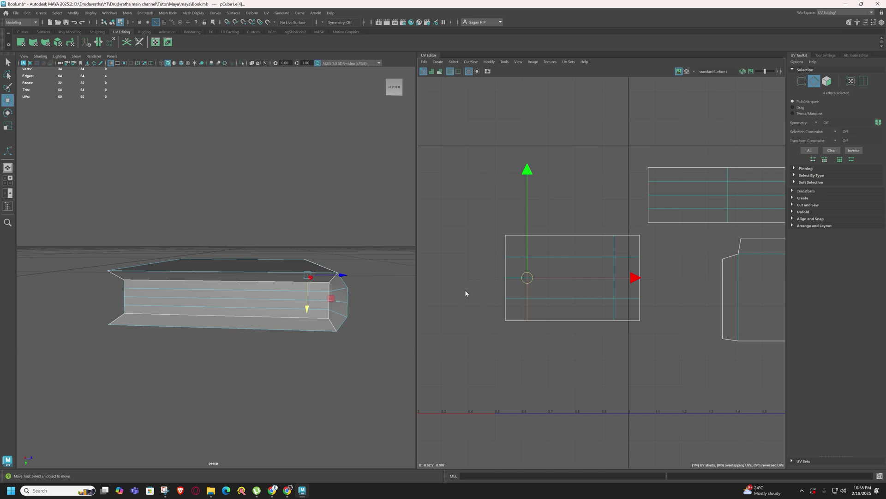
pyautogui.click(520, 283)
pyautogui.keyDown('alt'); pyautogui.moveTo(295, 300); pyautogui.dragTo(364, 317); pyautogui.keyUp('alt')
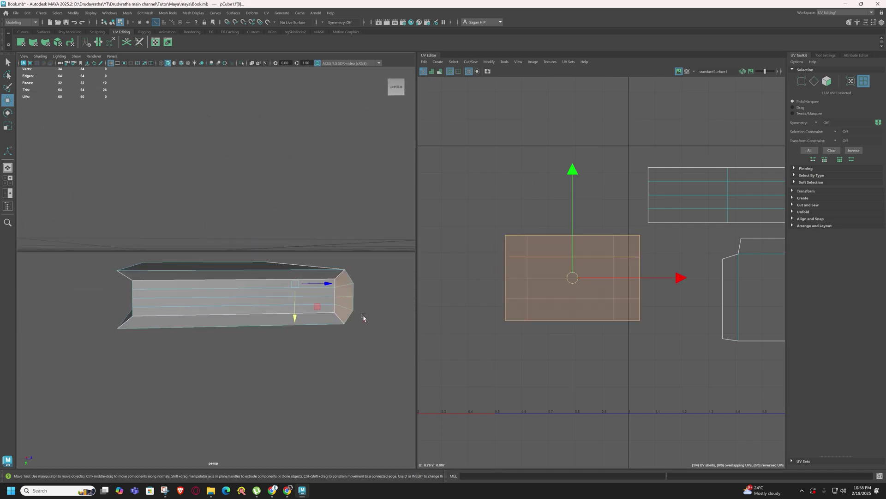
pyautogui.scroll(-5, 644, 249)
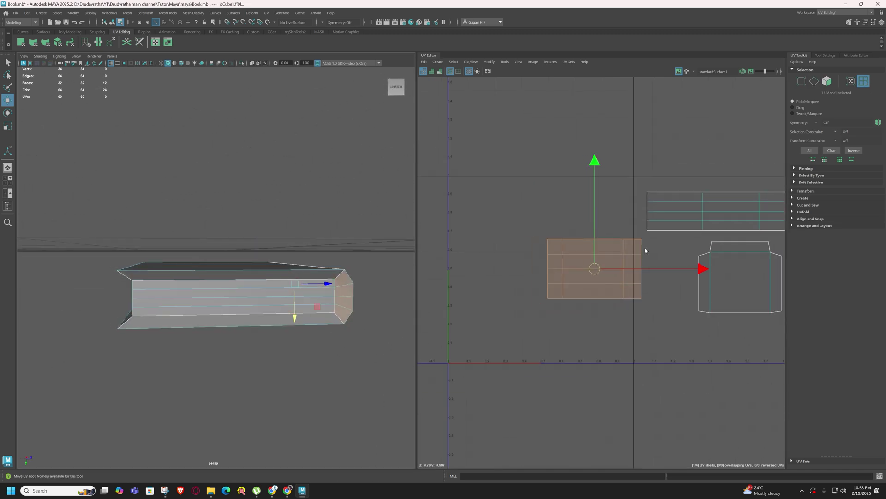
pyautogui.scroll(-2, 633, 292)
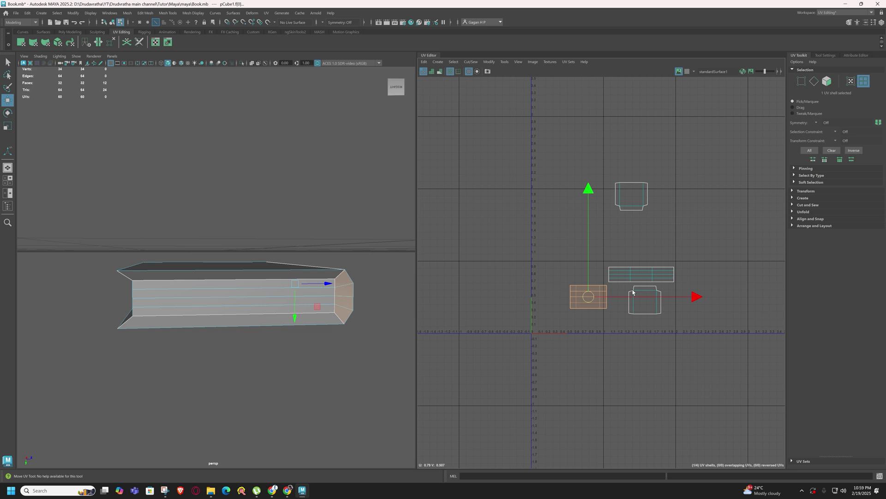
# Select all the book's UV shells and lay them out automatically inside the 0–1 UV tile
pyautogui.click(642, 235)
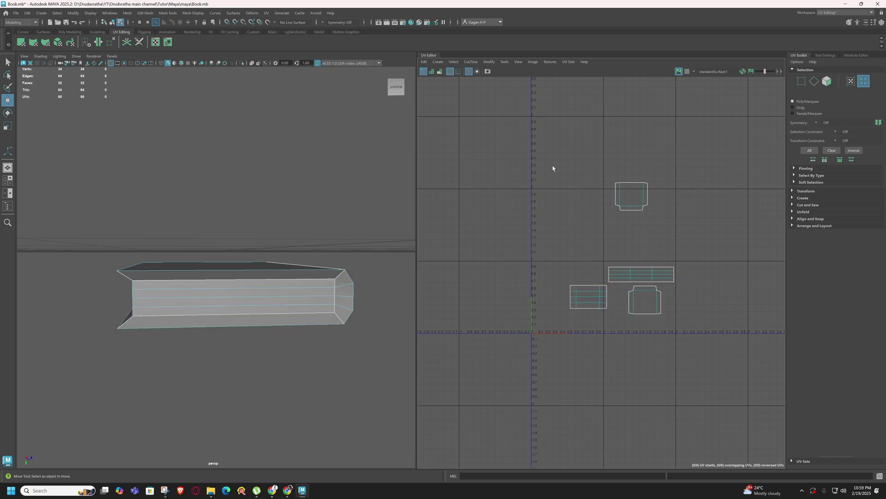
pyautogui.moveTo(516, 162); pyautogui.dragTo(708, 358)
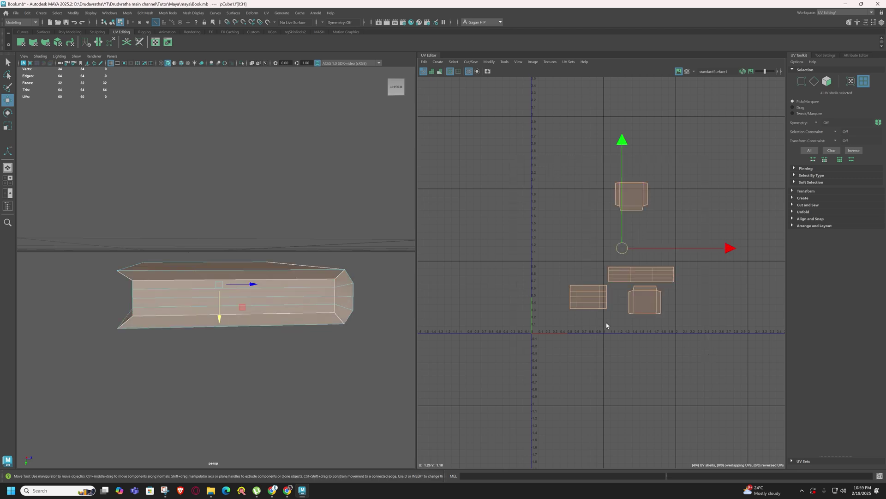
pyautogui.hotkey('ctrl', 'l')
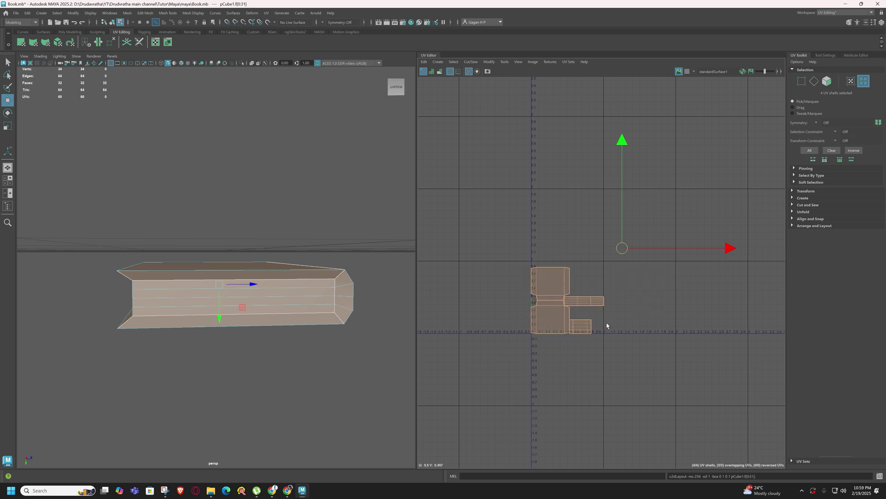
pyautogui.click(614, 331)
pyautogui.scroll(5, 614, 331)
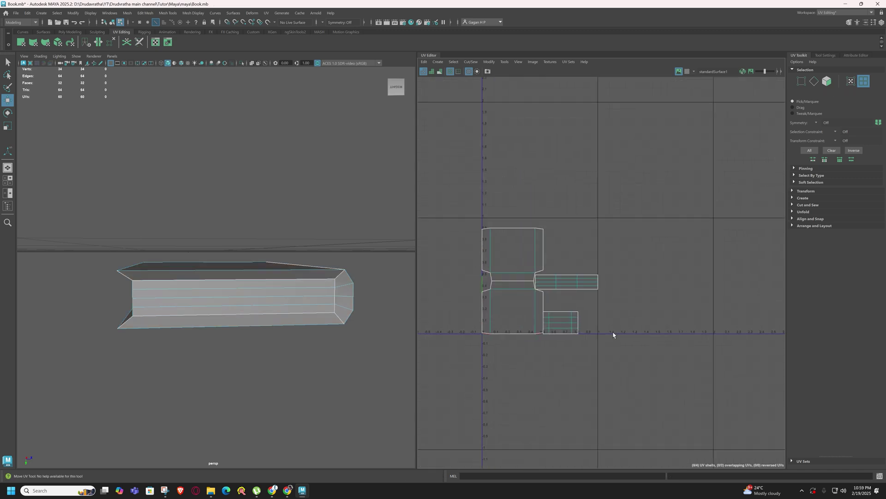
pyautogui.keyDown('alt'); pyautogui.moveTo(649, 336); pyautogui.dragTo(669, 346, button='middle'); pyautogui.keyUp('alt')
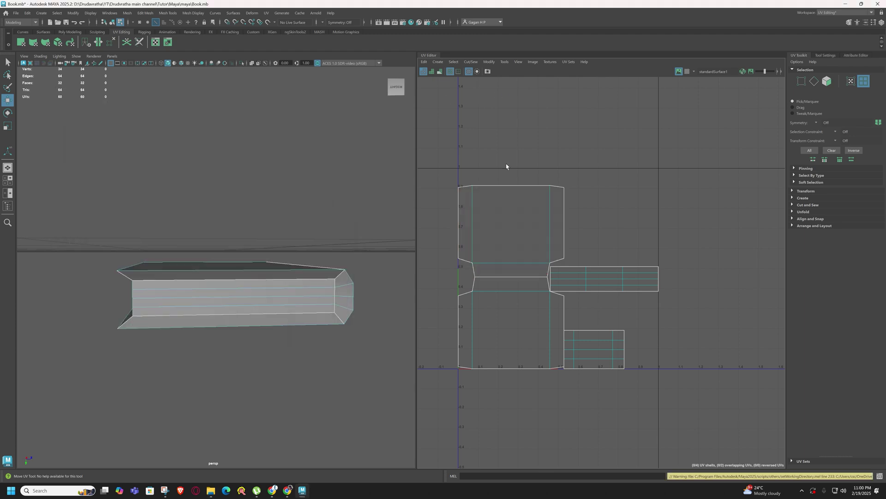
# Start a UV snapshot of all the book's shells and name the output file Book UV Map in the maya folder
pyautogui.moveTo(443, 175); pyautogui.dragTo(694, 400)
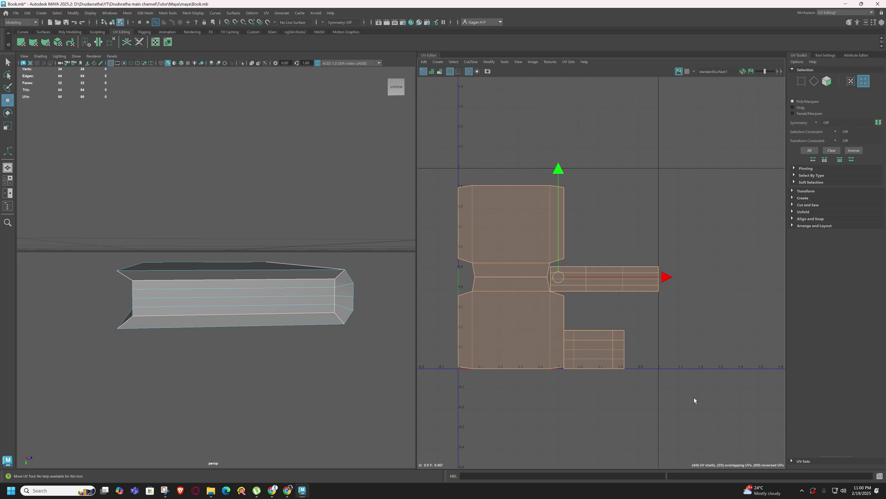
pyautogui.click(647, 425)
pyautogui.moveTo(427, 178); pyautogui.dragTo(688, 404)
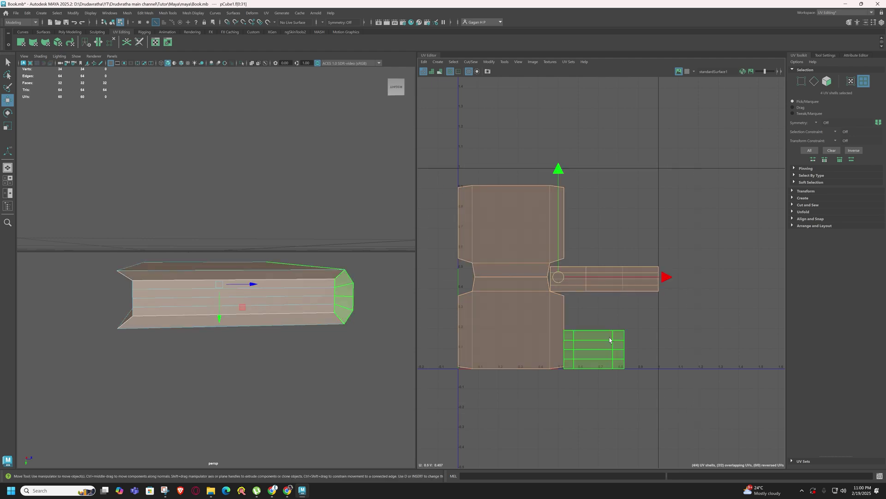
pyautogui.click(488, 72)
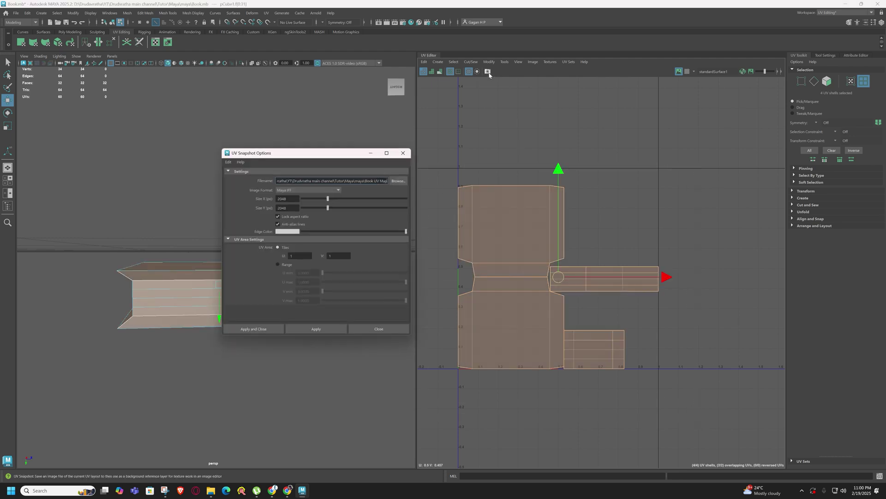
pyautogui.click(394, 181)
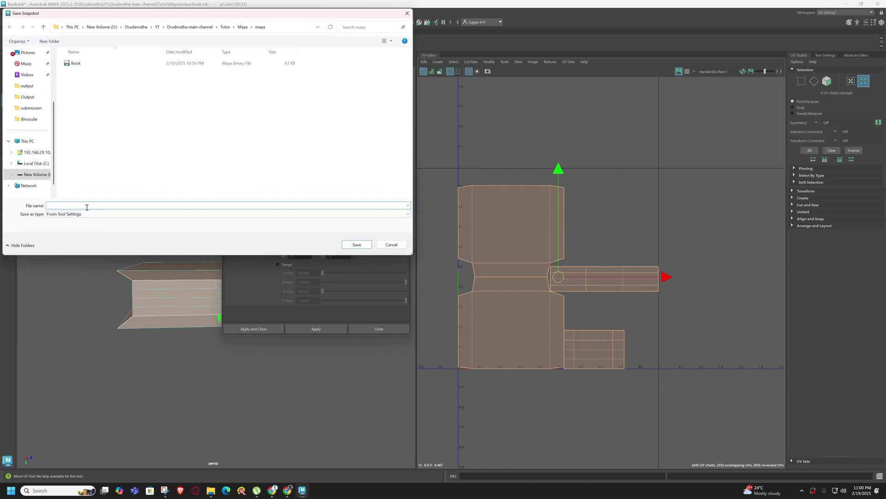
pyautogui.write('Book UV Map')
pyautogui.press('Return')
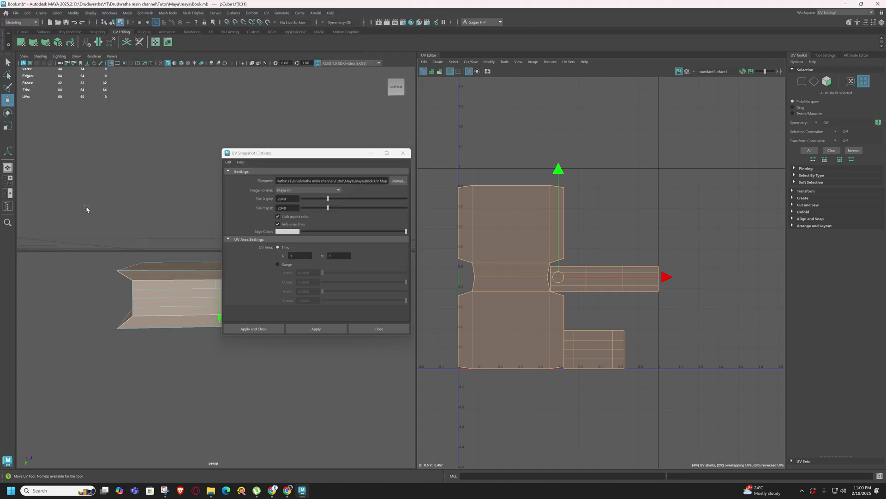
# Set the snapshot's image format to PNG, export it and clear the shell selection
pyautogui.click(308, 189)
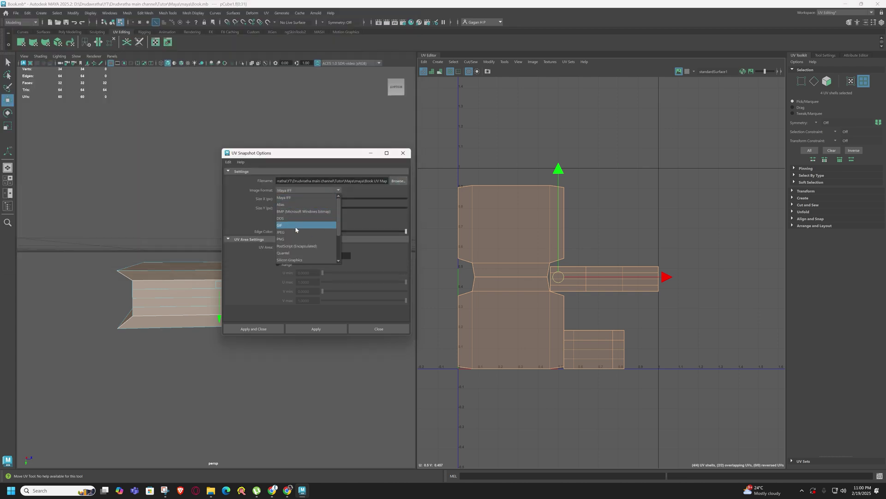
pyautogui.click(283, 242)
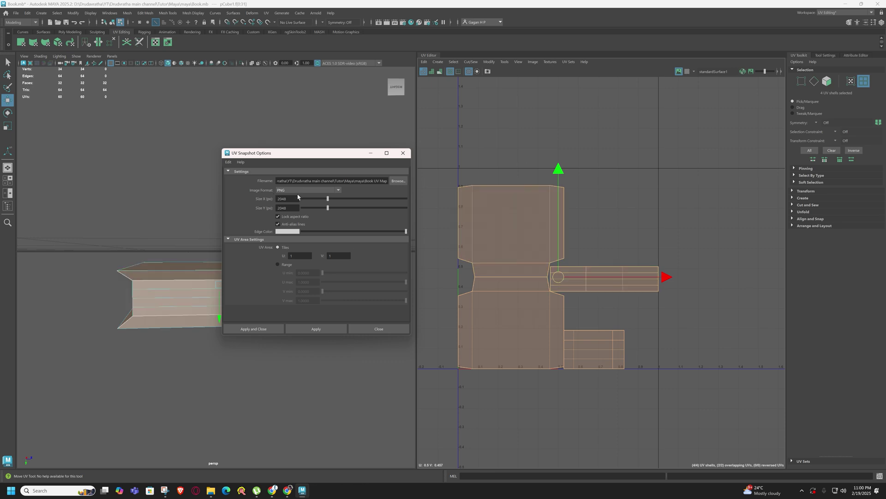
pyautogui.click(263, 329)
pyautogui.click(212, 429)
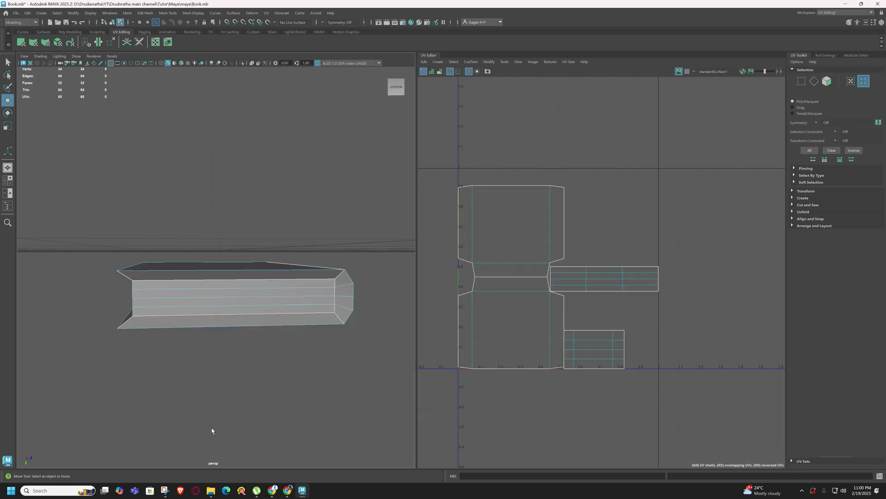
# View the exported Book UV Map image from the maya folder in File Explorer, and minimize the viewer
pyautogui.moveTo(210, 491)
pyautogui.click(213, 464)
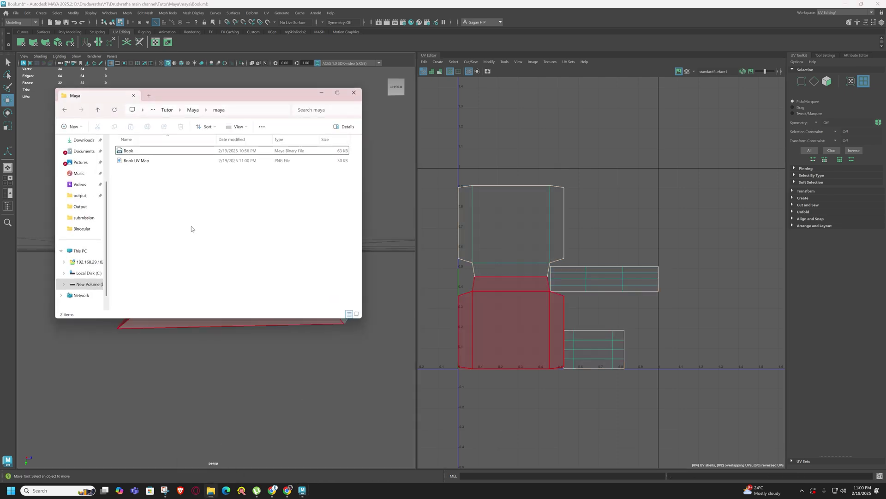
pyautogui.doubleClick(141, 161)
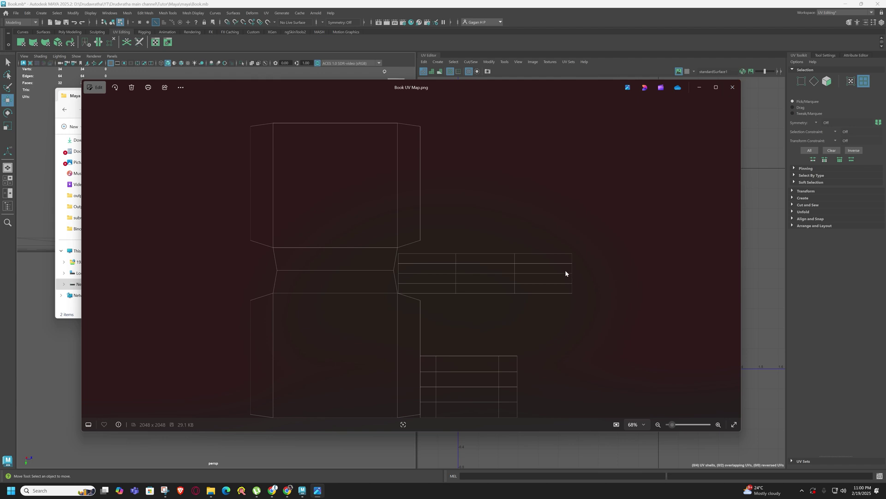
pyautogui.click(699, 89)
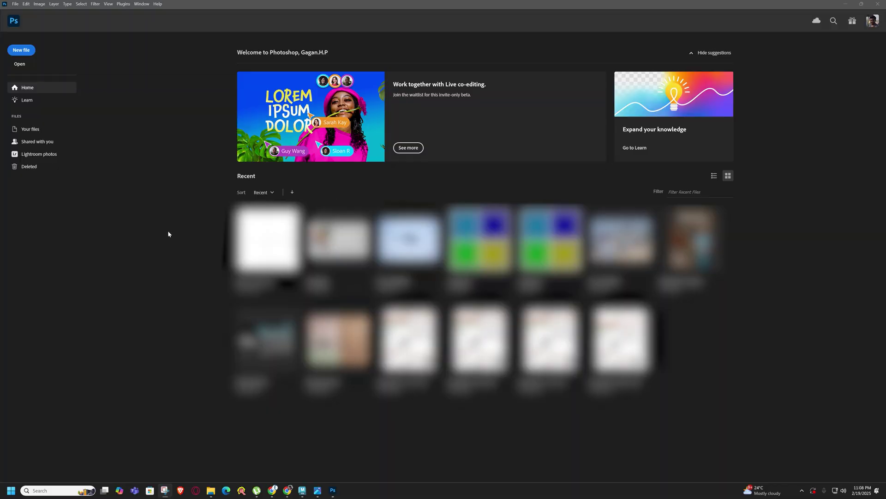
# Open the Book UV Map PNG from the maya folder in Photoshop
pyautogui.moveTo(211, 490)
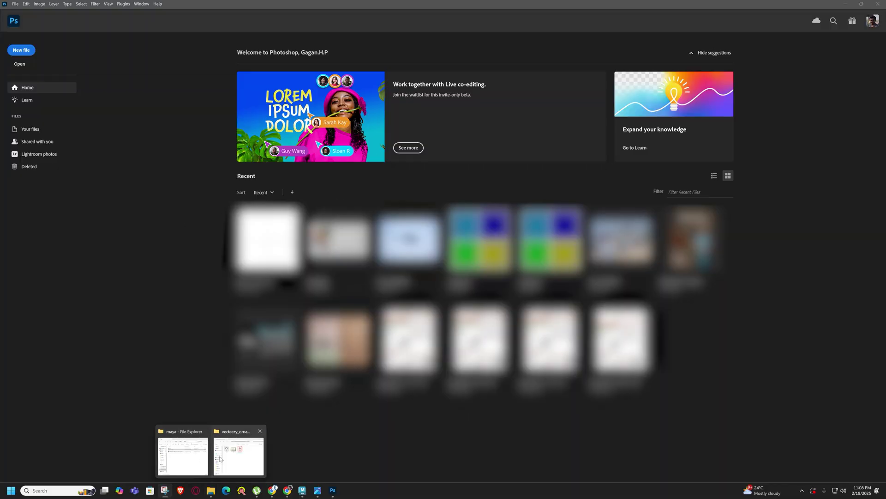
pyautogui.click(193, 457)
pyautogui.moveTo(146, 161); pyautogui.dragTo(184, 364)
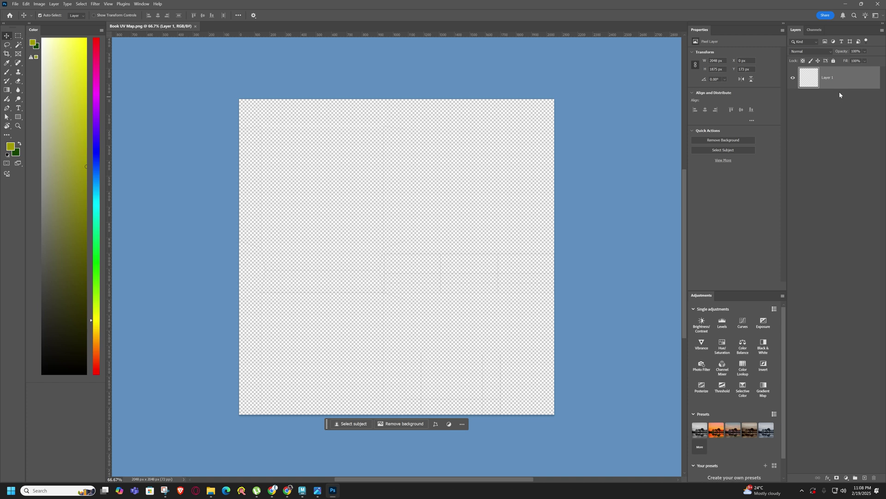
# Add a new layer beneath the UV line layer and fill it with black
pyautogui.click(865, 478)
pyautogui.moveTo(836, 81); pyautogui.dragTo(834, 112)
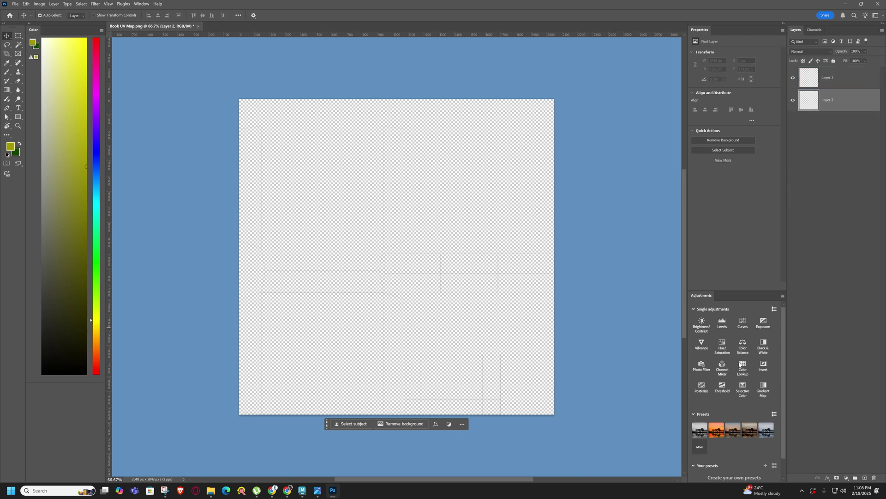
pyautogui.click(41, 373)
pyautogui.hotkey('alt', 'BackSpace')
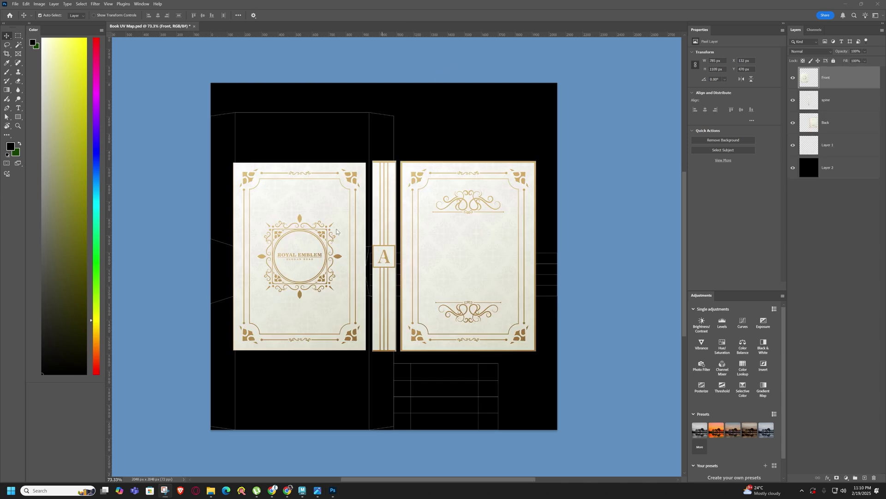
# Check the Front, spine and Back cover layers by toggling each one's visibility off and on
pyautogui.click(621, 232)
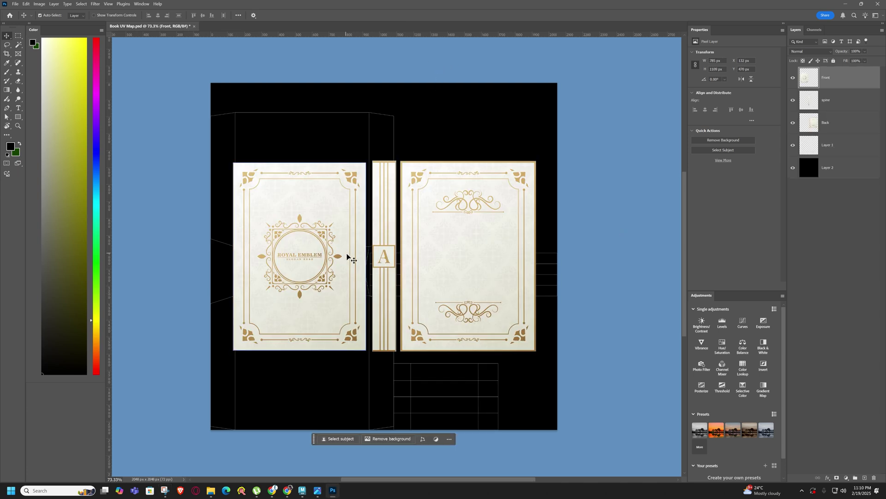
pyautogui.click(793, 78)
pyautogui.click(793, 78)
pyautogui.click(833, 98)
pyautogui.click(793, 100)
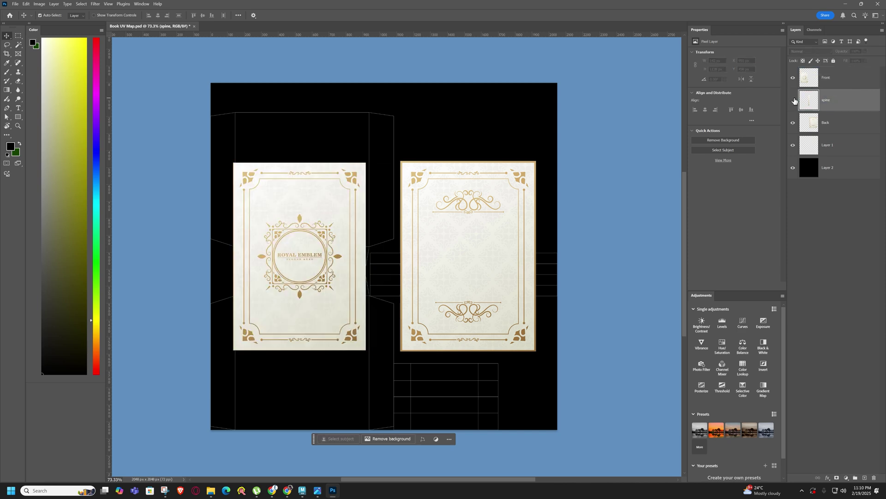
pyautogui.click(793, 100)
pyautogui.click(842, 130)
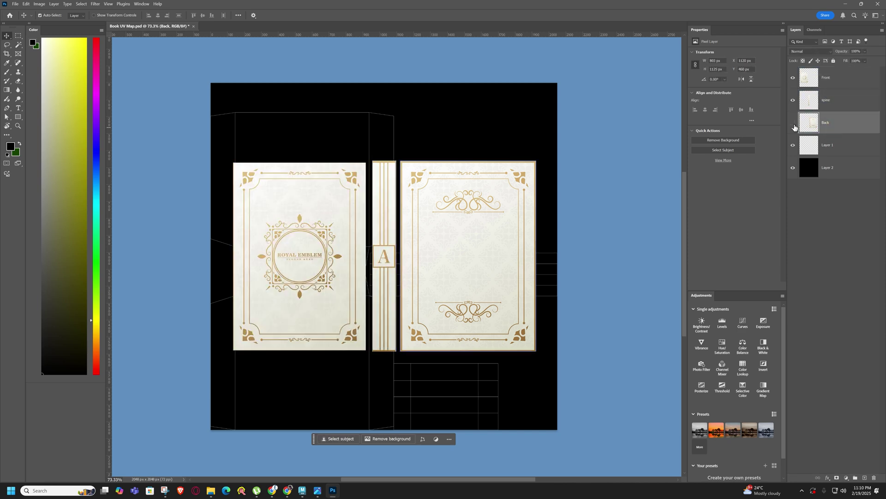
pyautogui.click(793, 123)
pyautogui.click(793, 123)
pyautogui.click(595, 185)
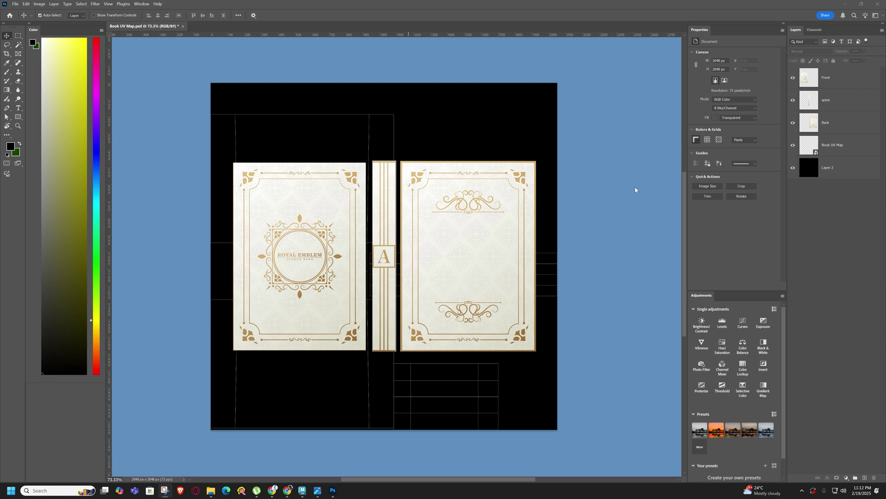
# Hide the spine and Back layers and move the Front cover artwork right to about X 885 px
pyautogui.click(793, 101)
pyautogui.click(793, 123)
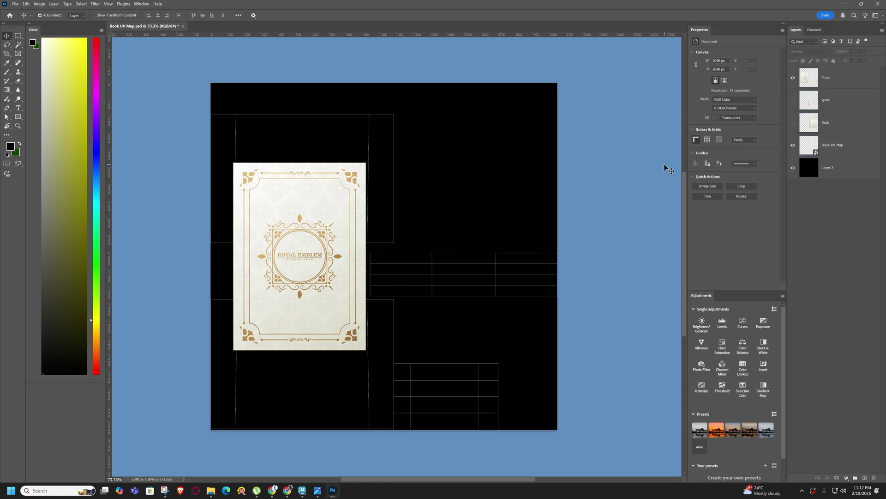
pyautogui.moveTo(281, 231); pyautogui.dragTo(313, 231)
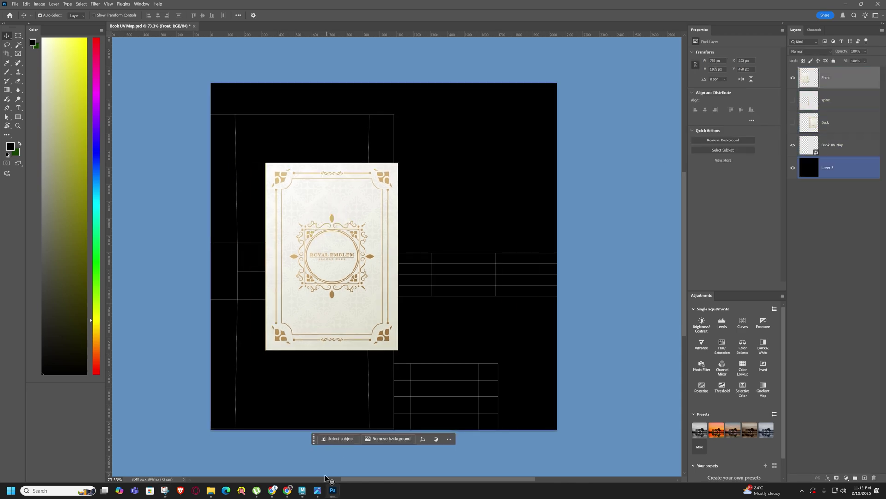
pyautogui.moveTo(303, 490)
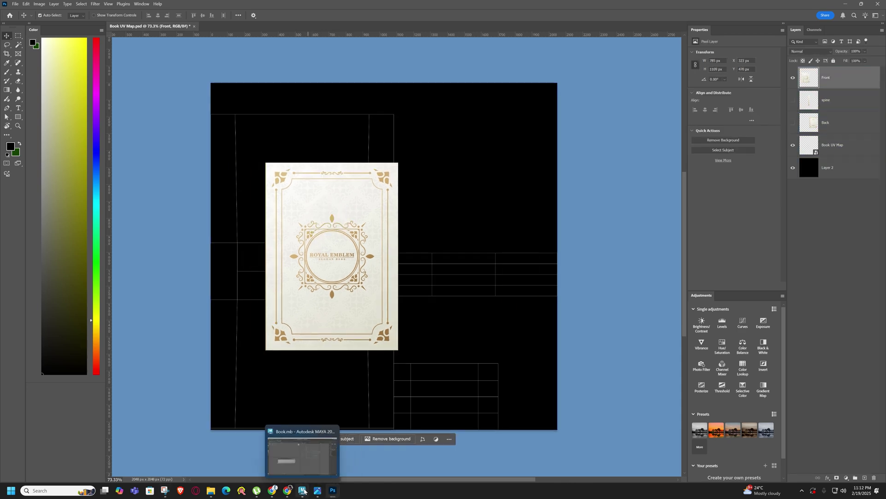
pyautogui.moveTo(323, 261); pyautogui.dragTo(419, 259)
pyautogui.click(286, 253)
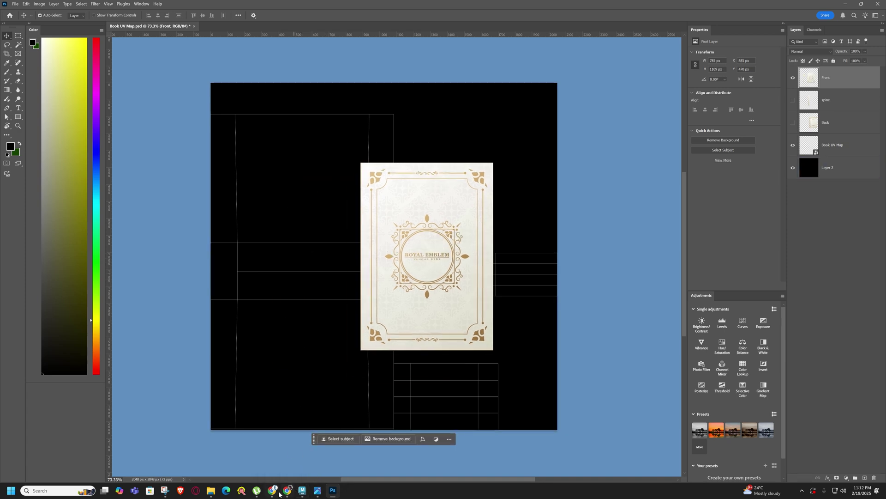
# Switch to Maya, select the top cover's UV shell to identify its place in the layout, and return to Photoshop
pyautogui.click(304, 491)
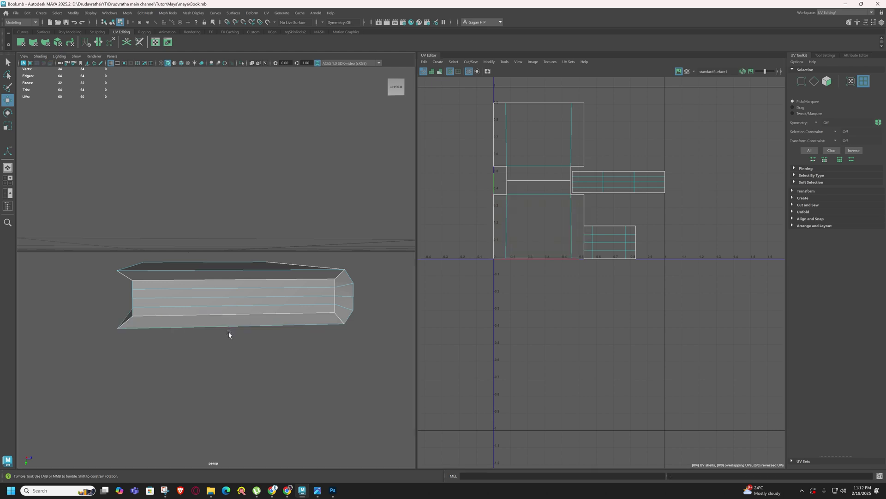
pyautogui.keyDown('alt'); pyautogui.moveTo(228, 332); pyautogui.dragTo(240, 304); pyautogui.keyUp('alt')
pyautogui.scroll(-8, 211, 280)
pyautogui.click(226, 259)
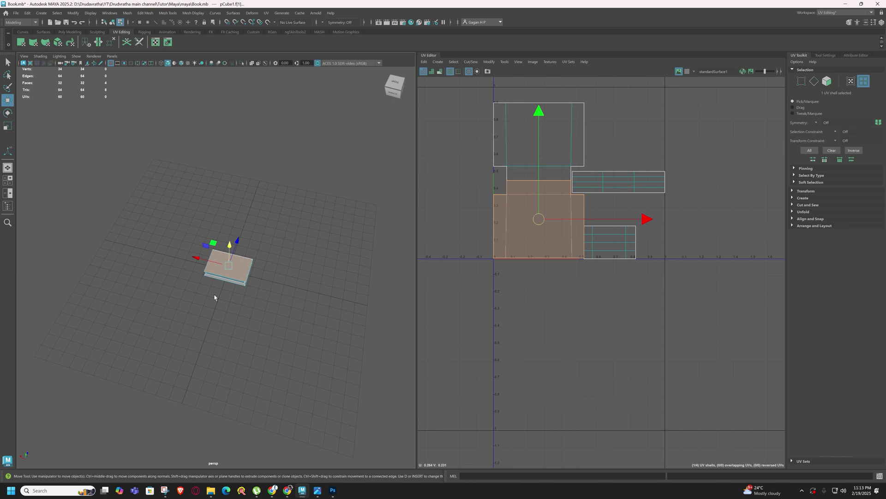
pyautogui.scroll(5, 216, 296)
pyautogui.keyDown('alt'); pyautogui.moveTo(222, 294); pyautogui.dragTo(230, 280); pyautogui.keyUp('alt')
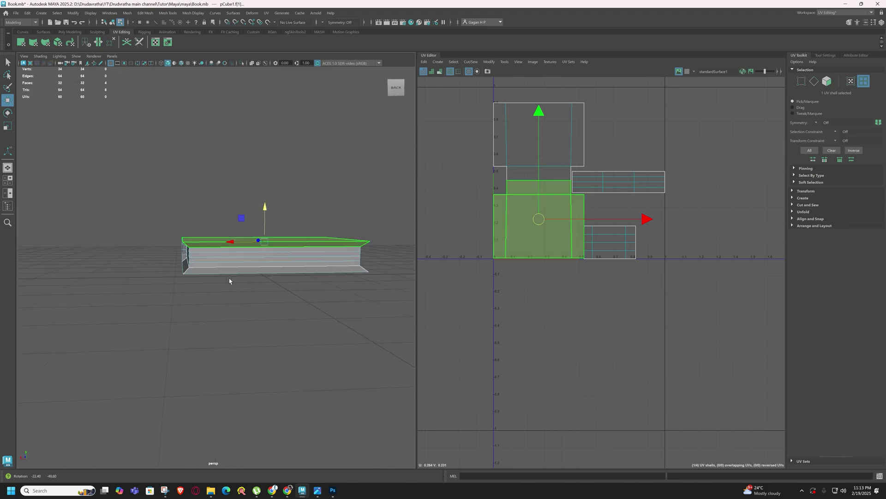
pyautogui.press('6')
pyautogui.click(332, 490)
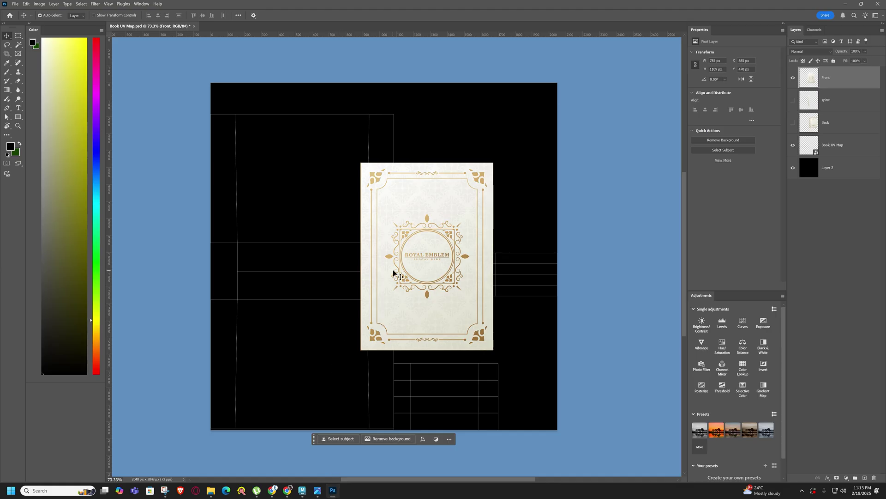
# Rotate the Front cover artwork -90° and move it over the lower cover shell of the UV map
pyautogui.hotkey('shift', 'Left')
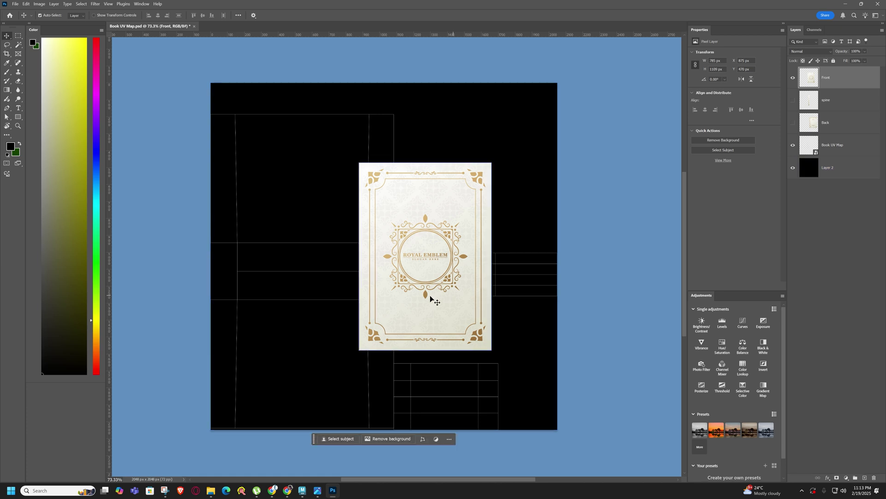
pyautogui.moveTo(430, 295); pyautogui.dragTo(357, 350)
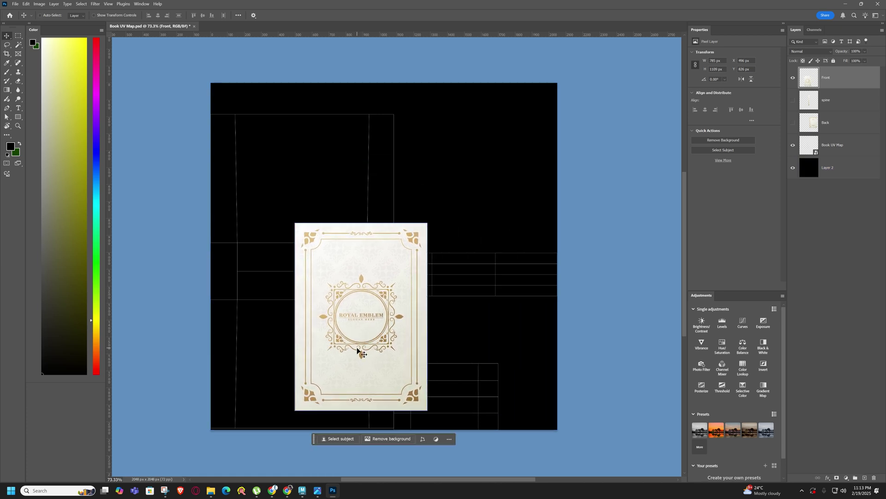
pyautogui.hotkey('ctrl', 't')
pyautogui.moveTo(436, 224); pyautogui.dragTo(276, 261)
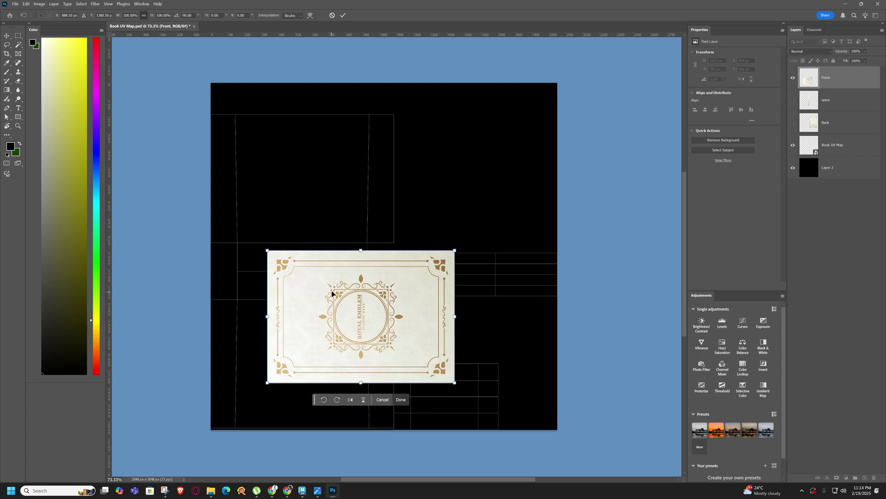
pyautogui.moveTo(388, 328); pyautogui.dragTo(342, 370)
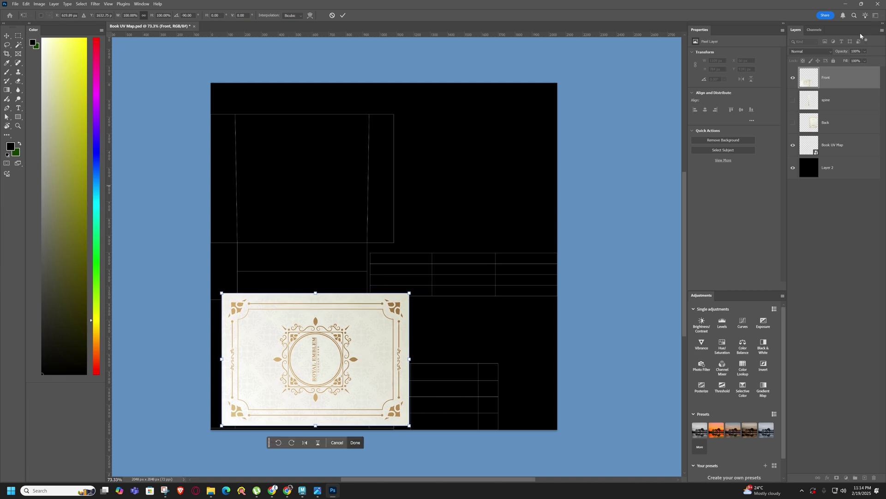
# Lower the Front layer's opacity to 24%, align it to the lower cover shell at X 0 px and reduce its height to 770 px
pyautogui.moveTo(845, 54); pyautogui.dragTo(836, 55)
pyautogui.hotkey('ctrl', 'z')
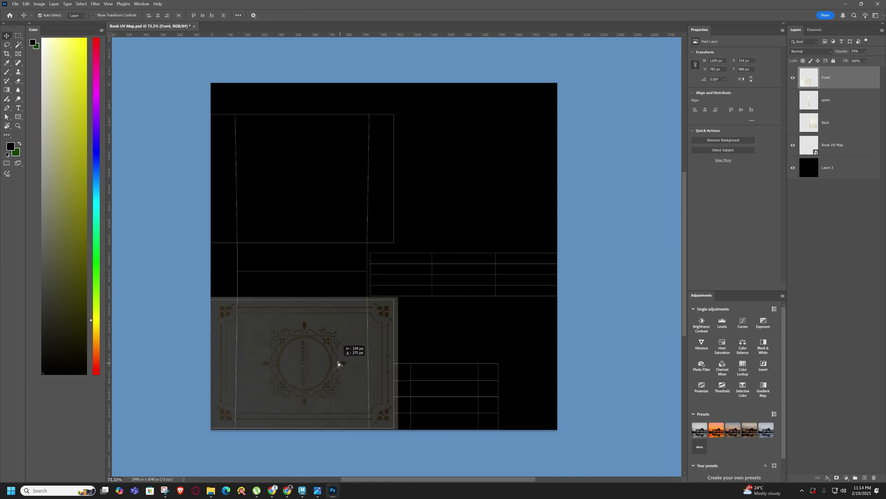
pyautogui.moveTo(338, 363); pyautogui.dragTo(338, 361)
pyautogui.hotkey('ctrl', 't')
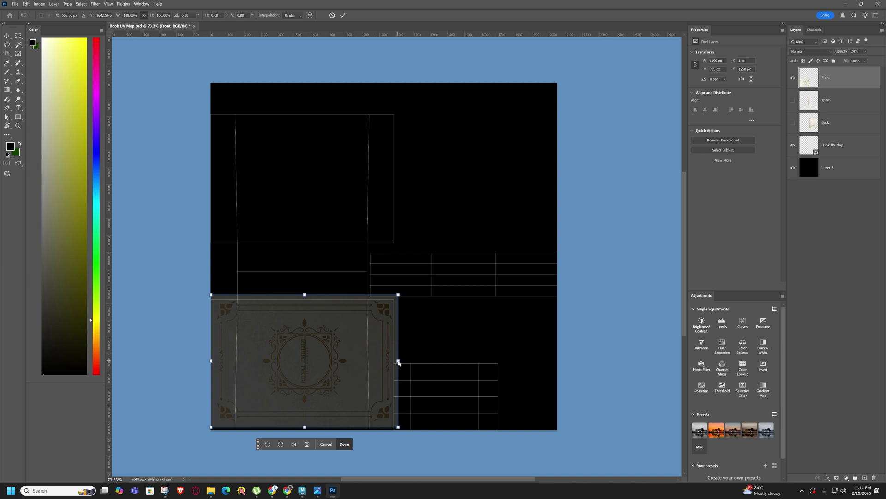
pyautogui.moveTo(400, 362)
pyautogui.mouseDown()
pyautogui.moveTo(371, 364)
pyautogui.moveTo(398, 365)
pyautogui.mouseUp()
pyautogui.moveTo(333, 352); pyautogui.dragTo(332, 354)
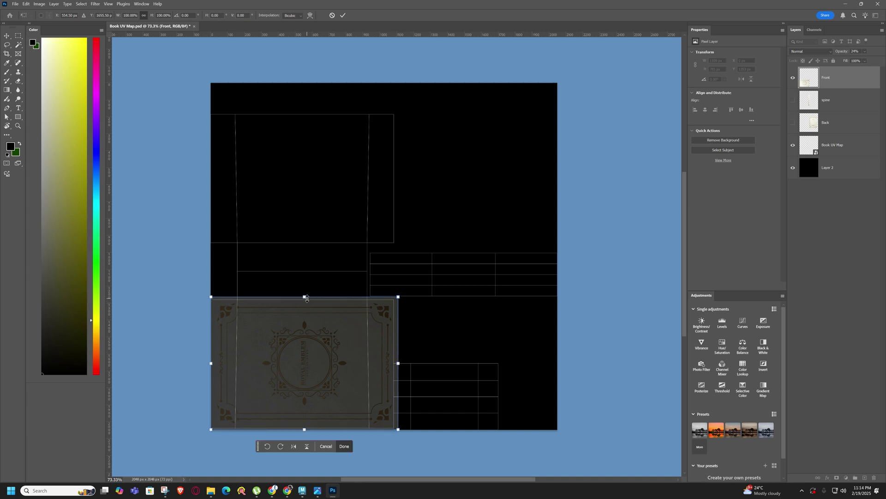
pyautogui.moveTo(306, 296); pyautogui.dragTo(306, 300)
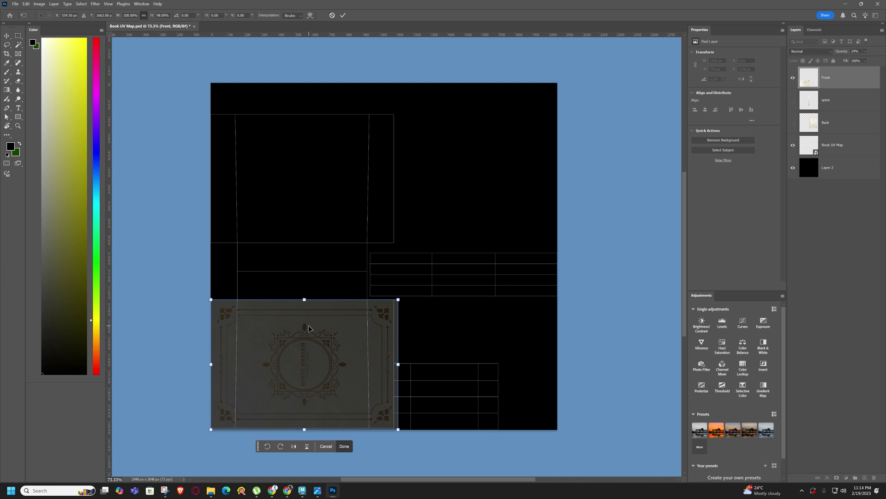
pyautogui.press('Return')
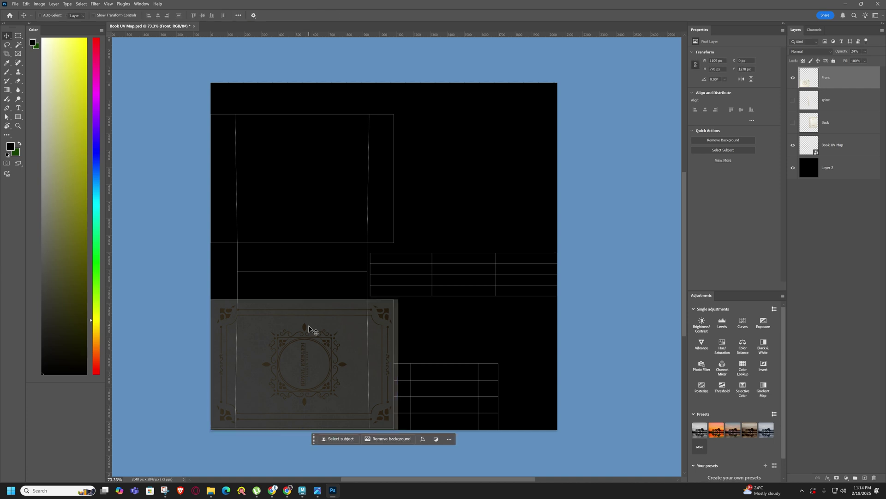
# Narrow the Front artwork to 1084 px to match the shell's width and restore the layer's opacity to 100%
pyautogui.hotkey('ctrl', 't')
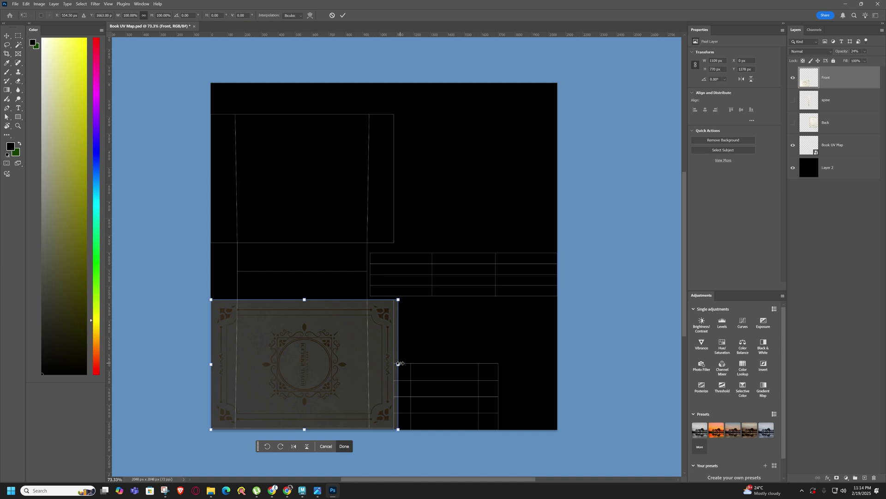
pyautogui.moveTo(399, 364); pyautogui.dragTo(394, 365)
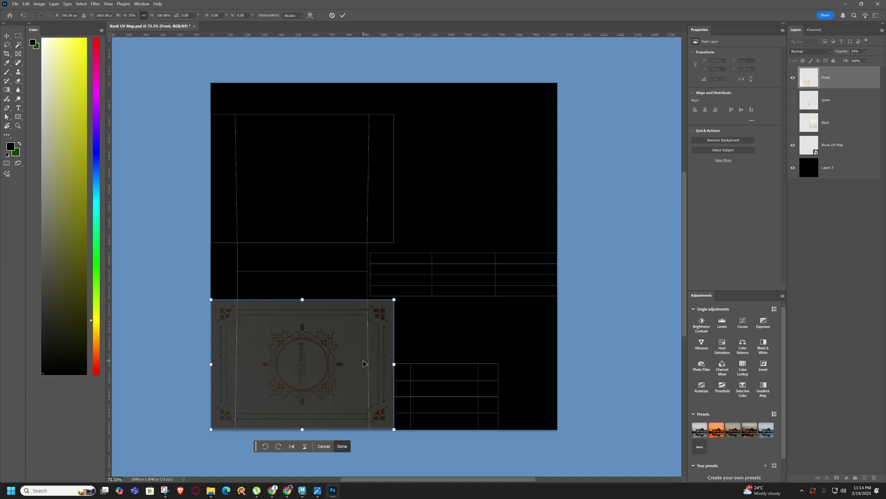
pyautogui.press('Return')
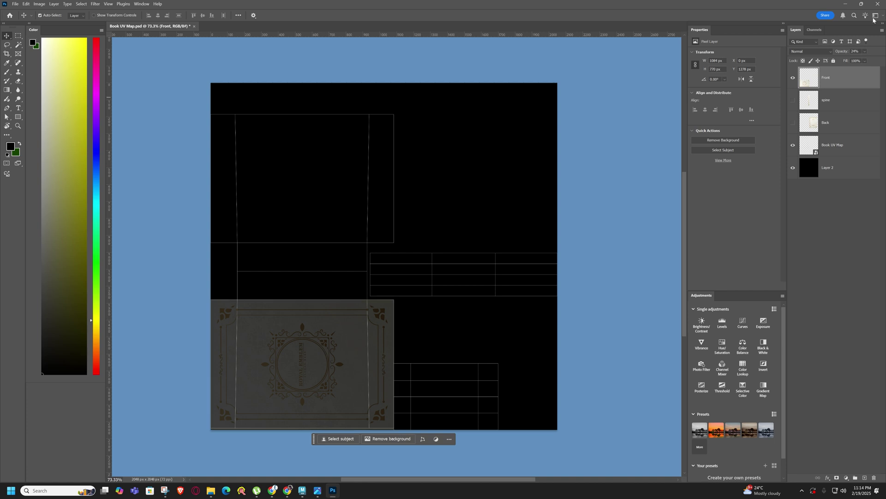
pyautogui.moveTo(840, 52); pyautogui.dragTo(882, 52)
pyautogui.click(587, 172)
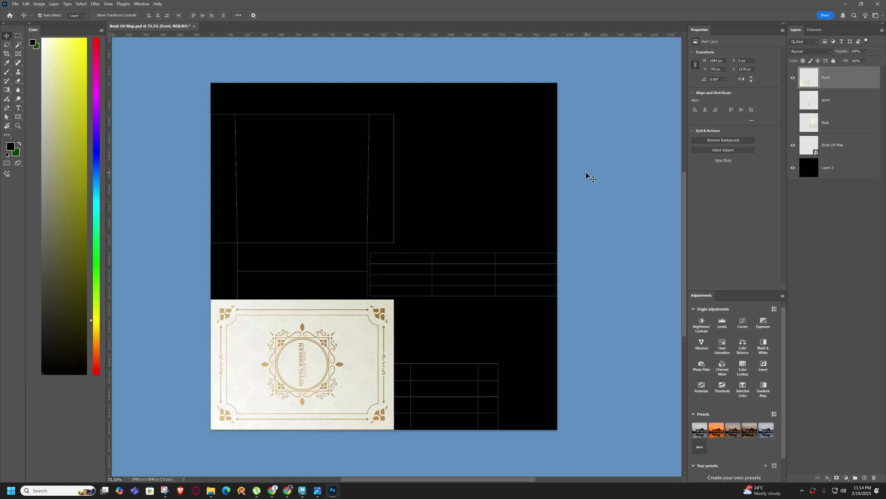
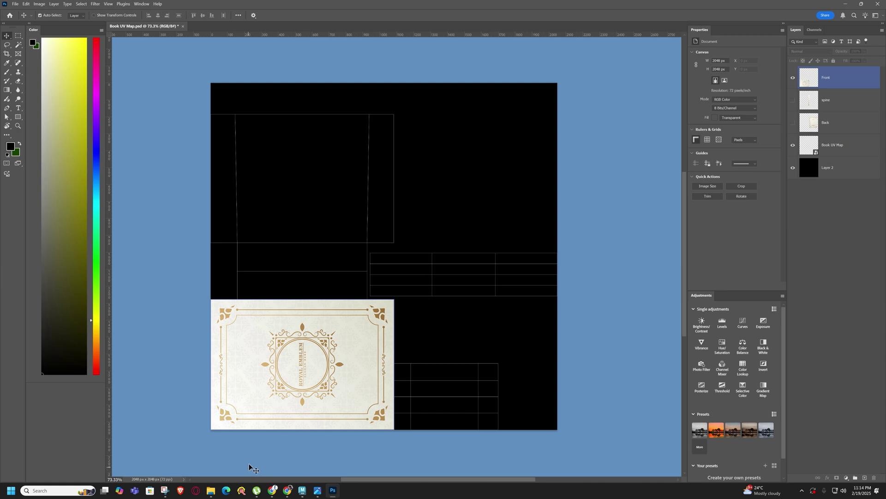
# Show the Back layer, rotate its artwork -90° and move it over the upper cover shell
pyautogui.moveTo(207, 493)
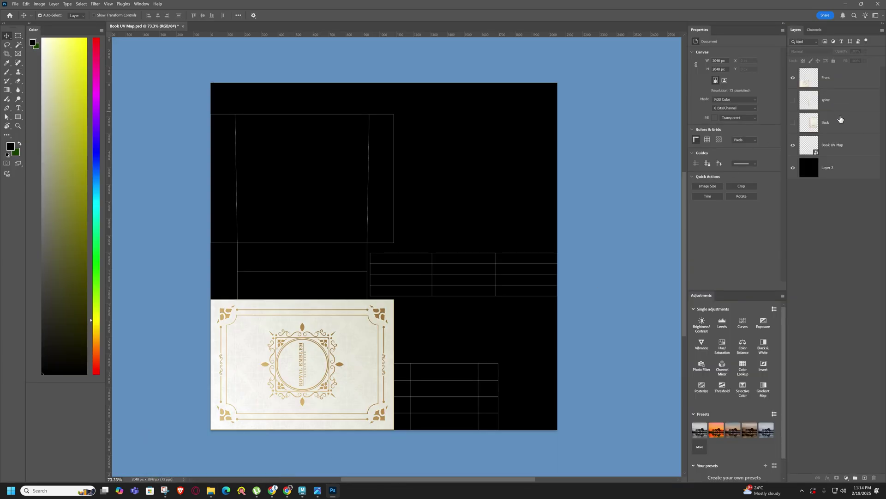
pyautogui.click(800, 123)
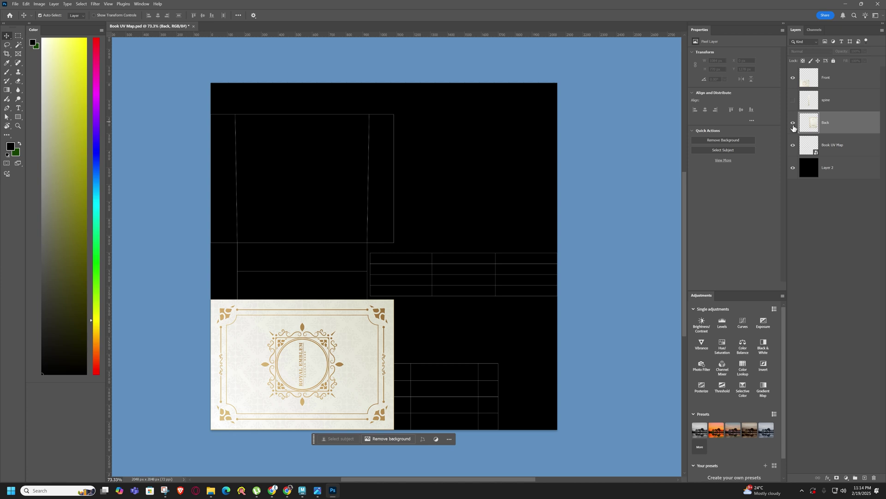
pyautogui.click(793, 123)
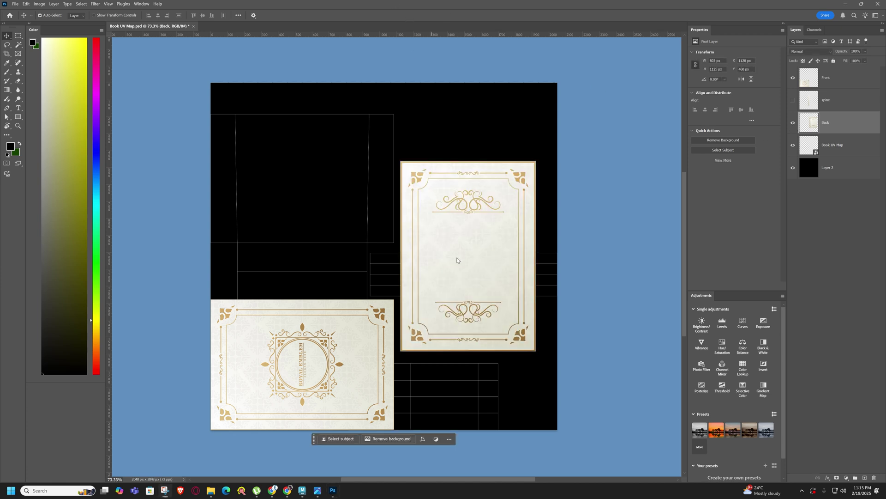
pyautogui.moveTo(431, 240); pyautogui.dragTo(430, 194)
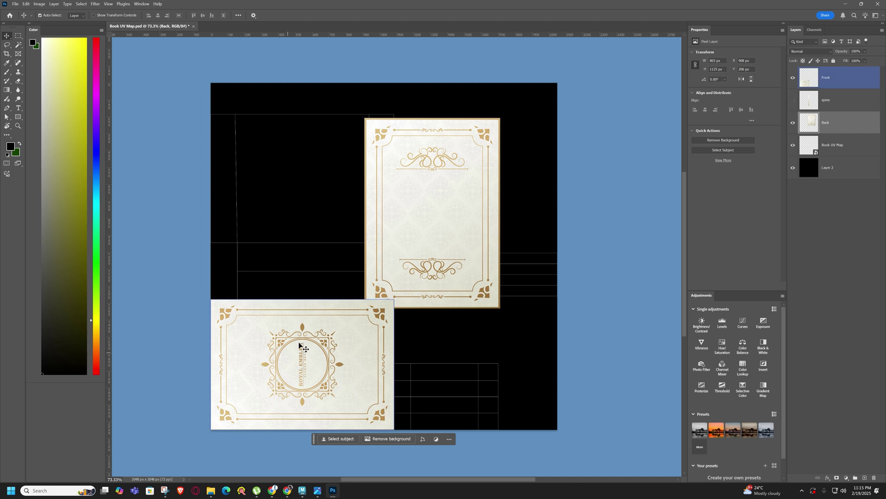
pyautogui.moveTo(413, 216); pyautogui.dragTo(438, 231)
pyautogui.hotkey('ctrl', 't')
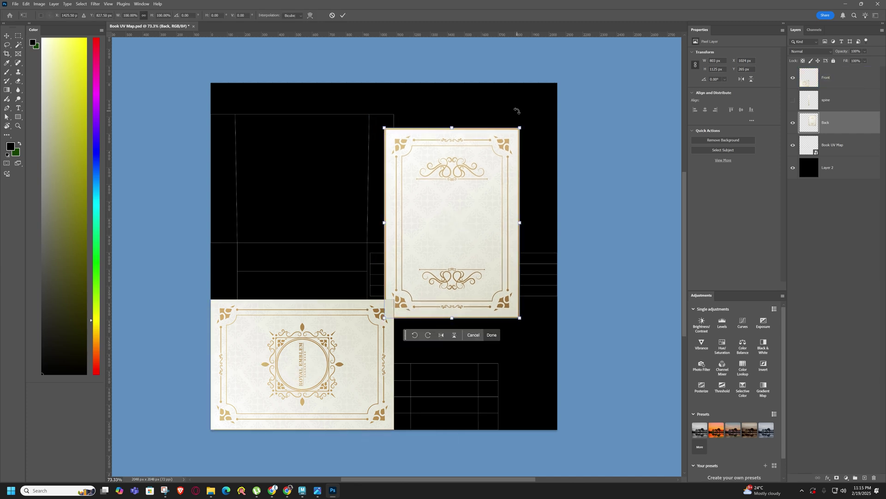
pyautogui.moveTo(524, 122); pyautogui.dragTo(362, 173)
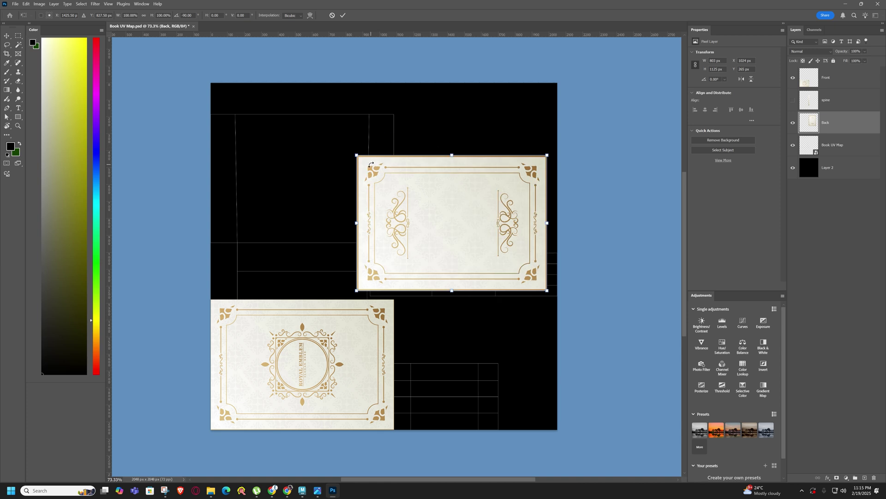
pyautogui.moveTo(418, 193); pyautogui.dragTo(270, 153)
# Lower the Back layer's opacity to 47% and scale its artwork to 1084 by 759 px to fit the upper cover shell
pyautogui.moveTo(841, 52); pyautogui.dragTo(821, 56)
pyautogui.moveTo(400, 182); pyautogui.dragTo(396, 183)
pyautogui.moveTo(303, 249); pyautogui.dragTo(299, 242)
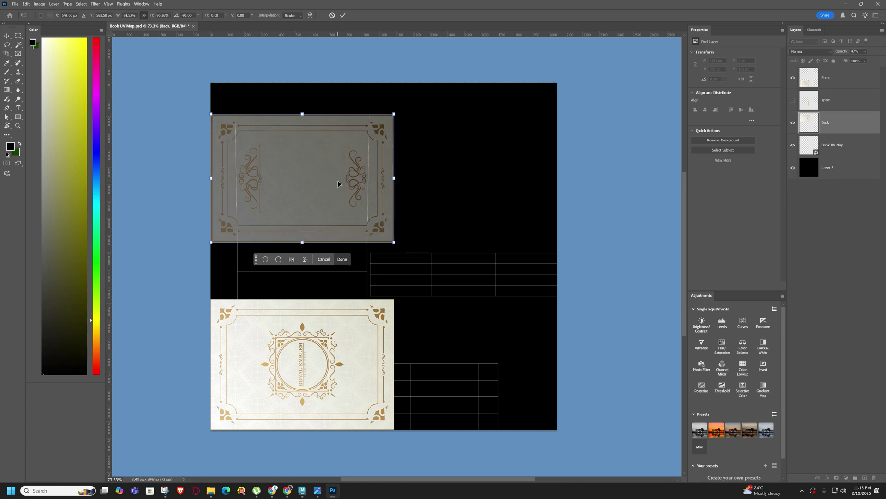
pyautogui.moveTo(396, 184)
pyautogui.mouseDown()
pyautogui.moveTo(369, 184)
pyautogui.moveTo(394, 179)
pyautogui.mouseUp()
pyautogui.press('Return')
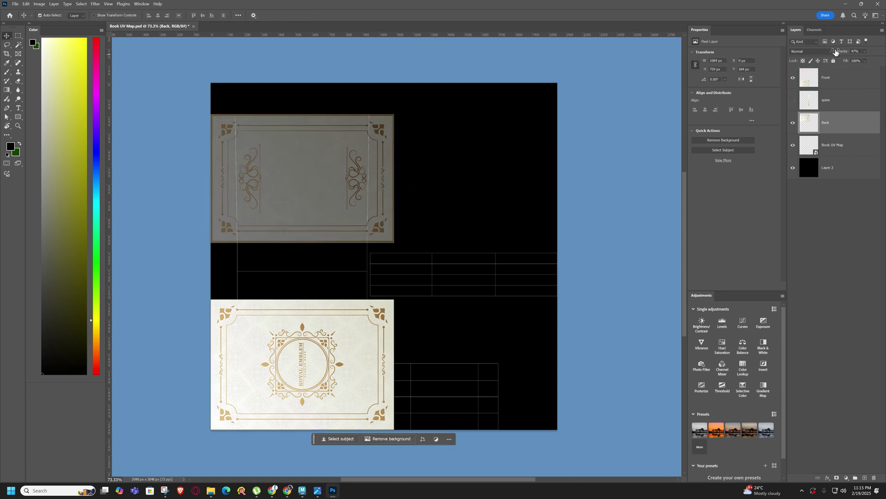
# Restore the Back layer's opacity to 100% and save the document
pyautogui.moveTo(836, 52); pyautogui.dragTo(869, 52)
pyautogui.click(594, 176)
pyautogui.hotkey('ctrl', 's')
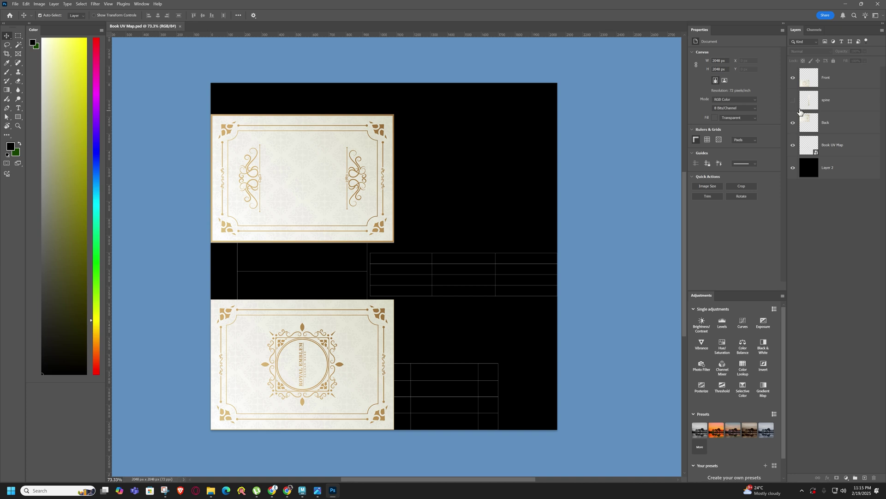
# Show the spine layer and shift its artwork slightly right and down to about X 980 px, Y 506 px
pyautogui.click(812, 105)
pyautogui.click(793, 100)
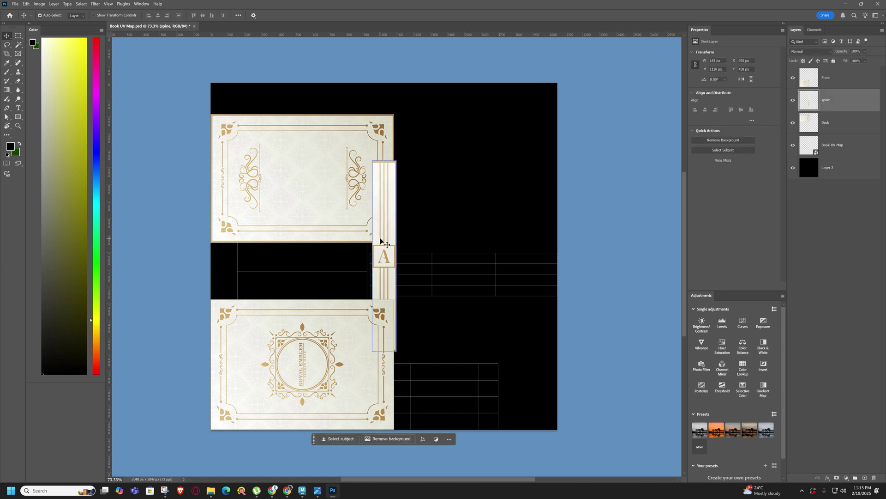
pyautogui.moveTo(380, 240); pyautogui.dragTo(385, 248)
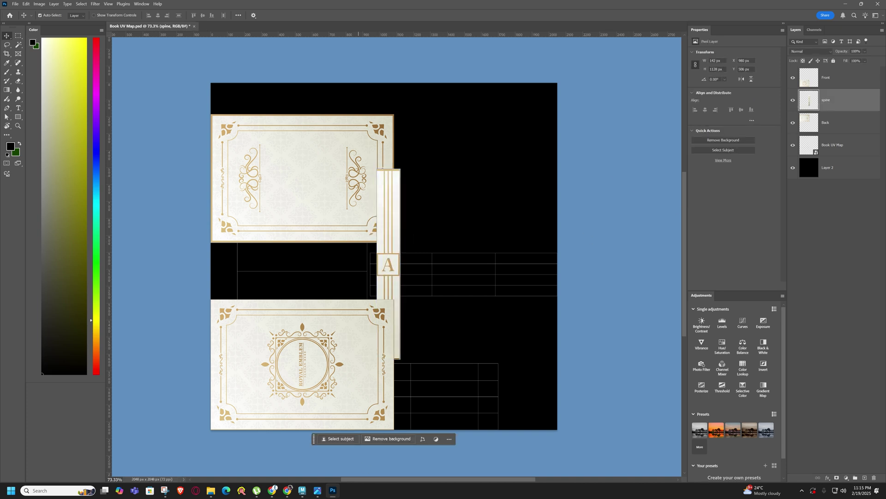
# Switch to Maya and select the two cover UV shells to compare them with the book model in perspective view
pyautogui.click(302, 491)
pyautogui.moveTo(538, 175); pyautogui.dragTo(486, 162, button='right')
pyautogui.click(540, 179)
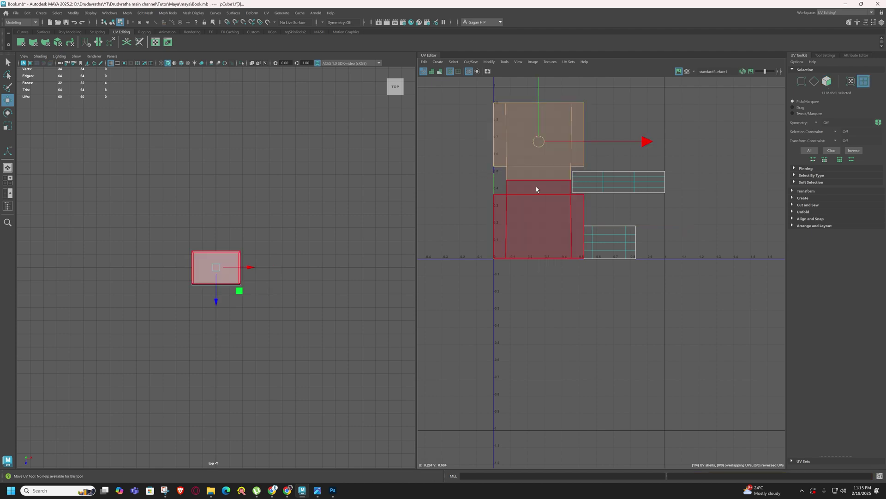
pyautogui.click(538, 188)
pyautogui.keyDown('alt'); pyautogui.moveTo(253, 271); pyautogui.dragTo(300, 263); pyautogui.keyUp('alt')
pyautogui.press('space')
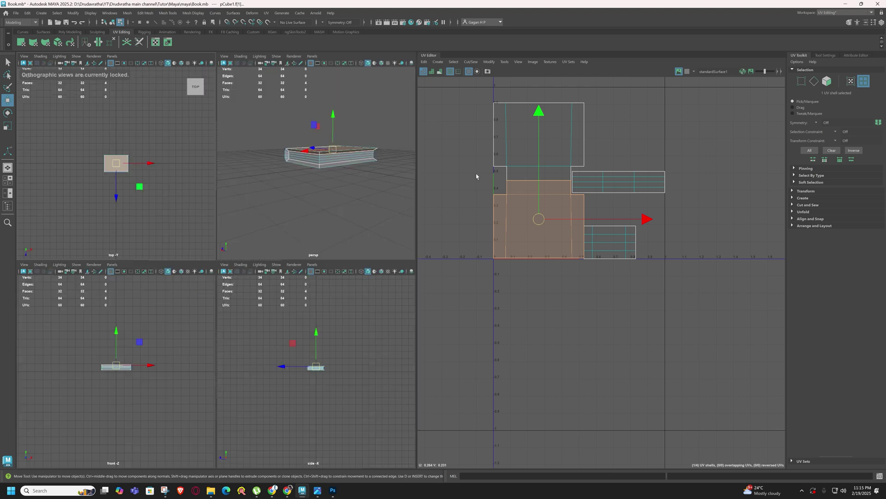
pyautogui.press('space')
pyautogui.press('space')
pyautogui.press('space')
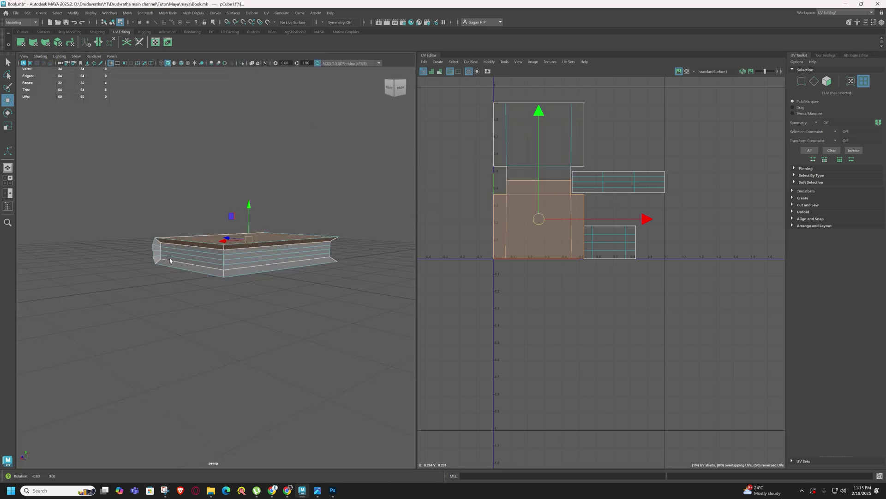
# Select the spine's UV shell on the book model to identify it in the UV layout, and switch back to Photoshop
pyautogui.keyDown('alt'); pyautogui.moveTo(170, 259); pyautogui.dragTo(241, 262); pyautogui.keyUp('alt')
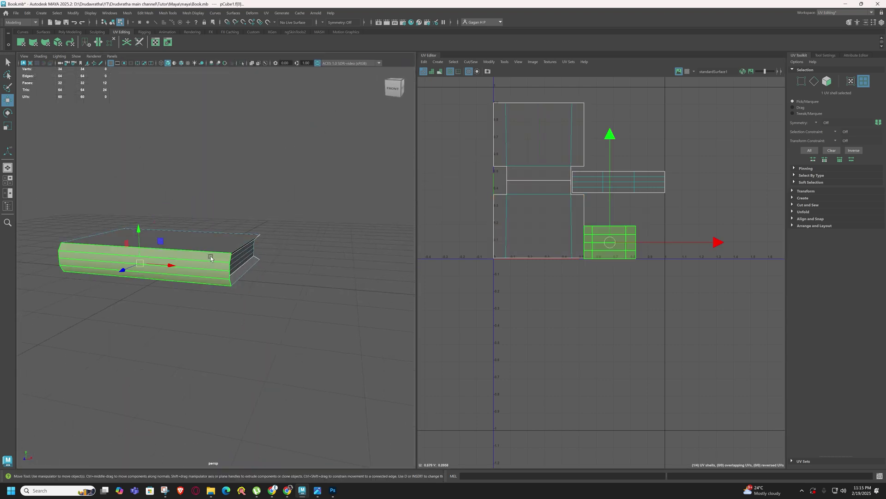
pyautogui.click(211, 256)
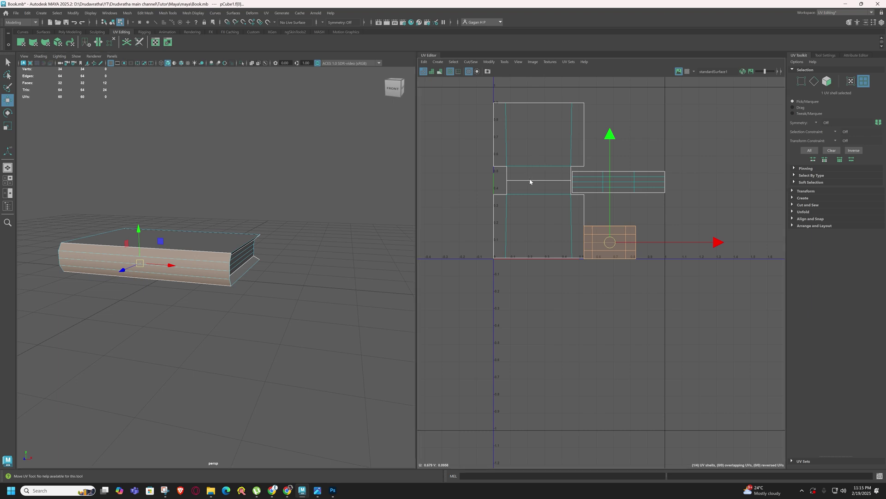
pyautogui.moveTo(530, 181); pyautogui.dragTo(529, 188, button='right')
pyautogui.moveTo(510, 174); pyautogui.dragTo(510, 176, button='right')
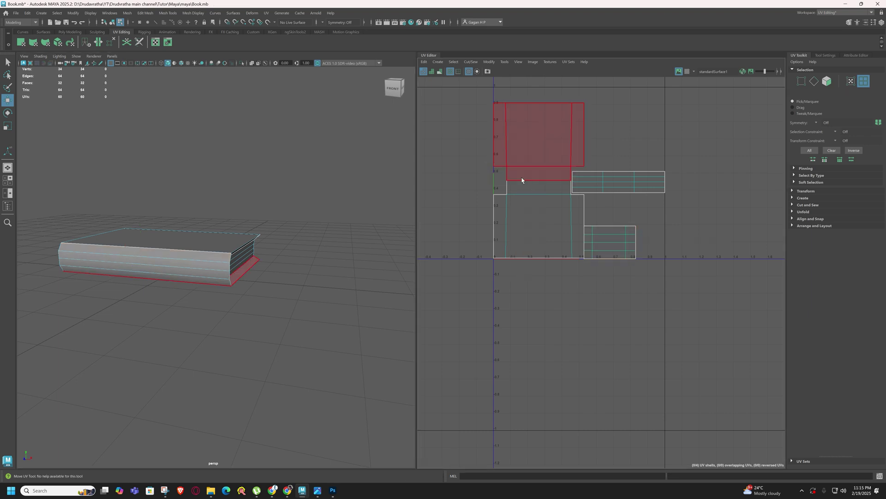
pyautogui.click(520, 180)
pyautogui.keyDown('alt'); pyautogui.moveTo(296, 275); pyautogui.dragTo(388, 360); pyautogui.keyUp('alt')
pyautogui.click(332, 490)
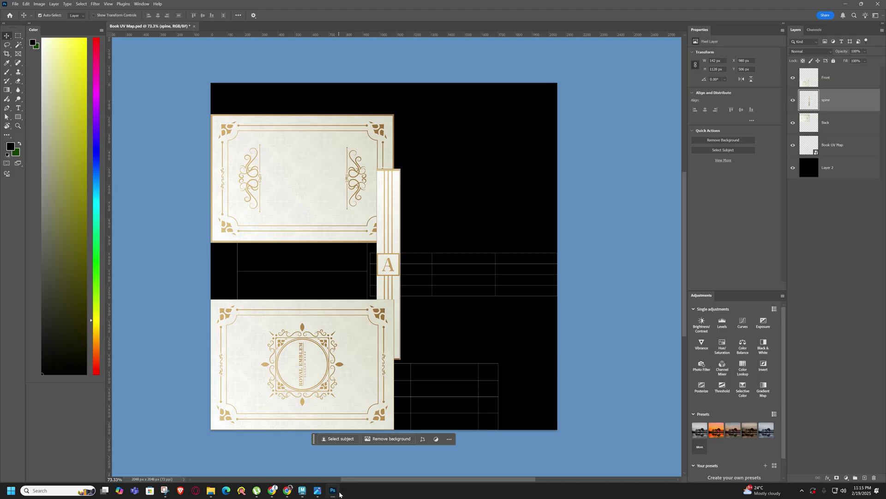
pyautogui.click(329, 237)
pyautogui.click(317, 309)
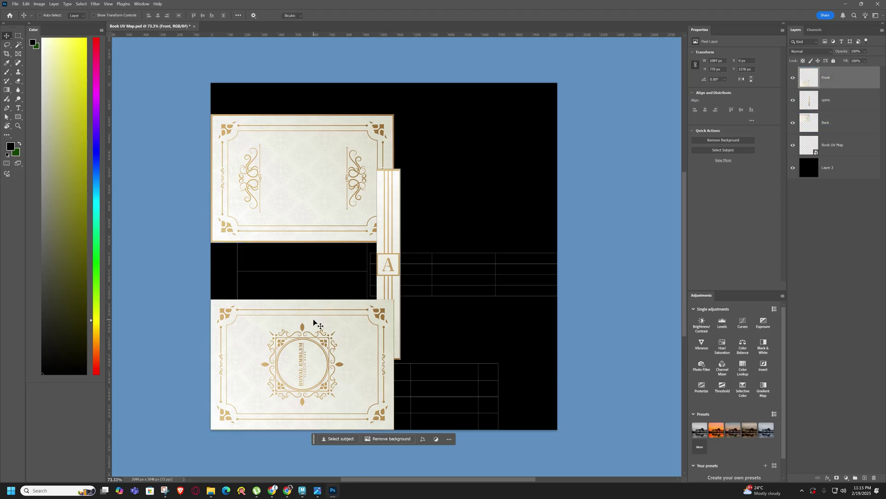
pyautogui.hotkey('ctrl', 't')
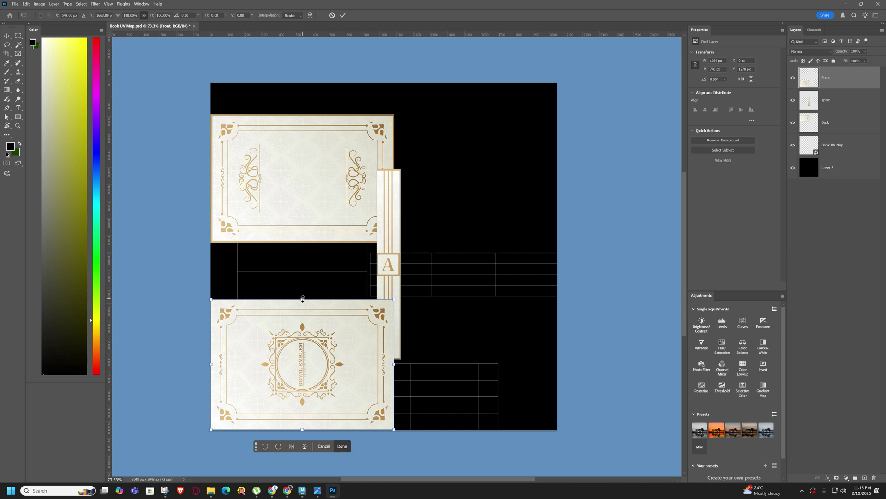
pyautogui.press('Return')
pyautogui.click(816, 144)
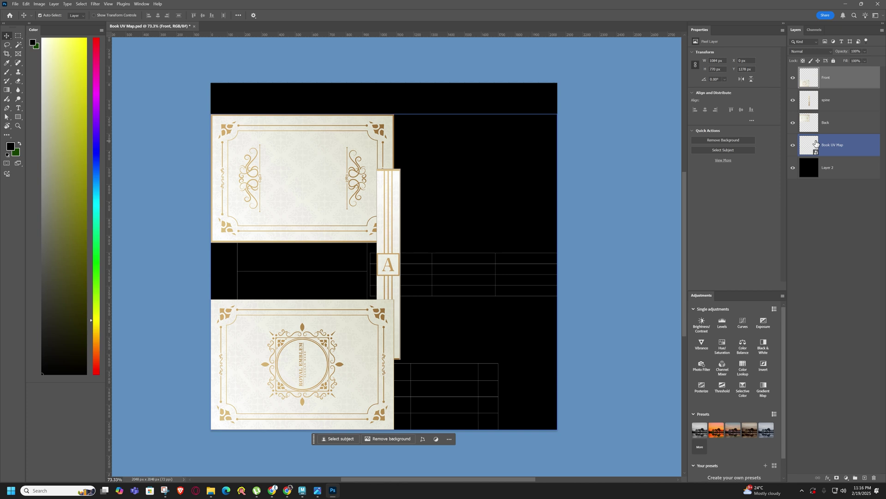
# Rotate the spine artwork to -90° and move it over the small shell beside the Front artwork
pyautogui.moveTo(388, 264); pyautogui.dragTo(460, 343)
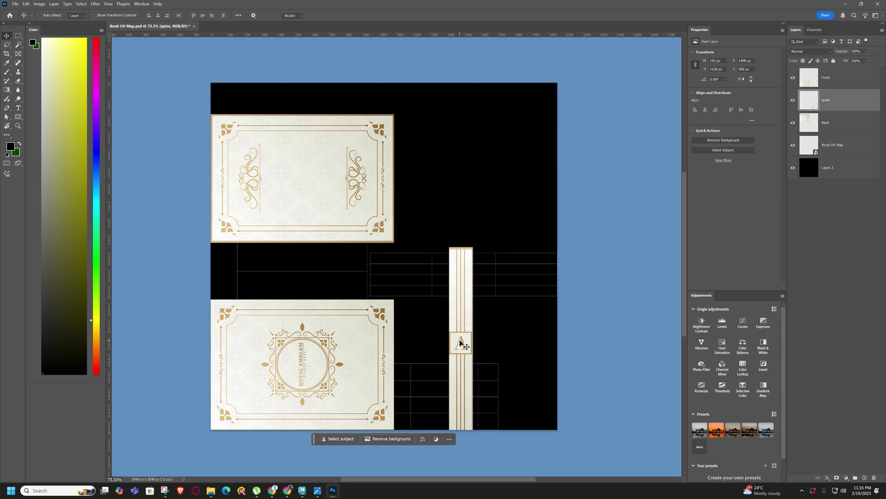
pyautogui.hotkey('ctrl', 't')
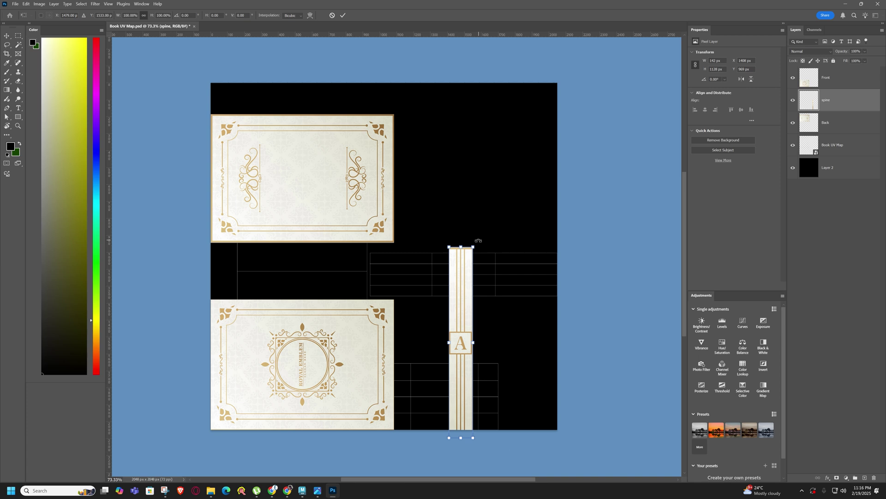
pyautogui.keyDown('shift'); pyautogui.moveTo(478, 241); pyautogui.dragTo(360, 328); pyautogui.keyUp('shift')
pyautogui.moveTo(467, 347); pyautogui.dragTo(447, 401)
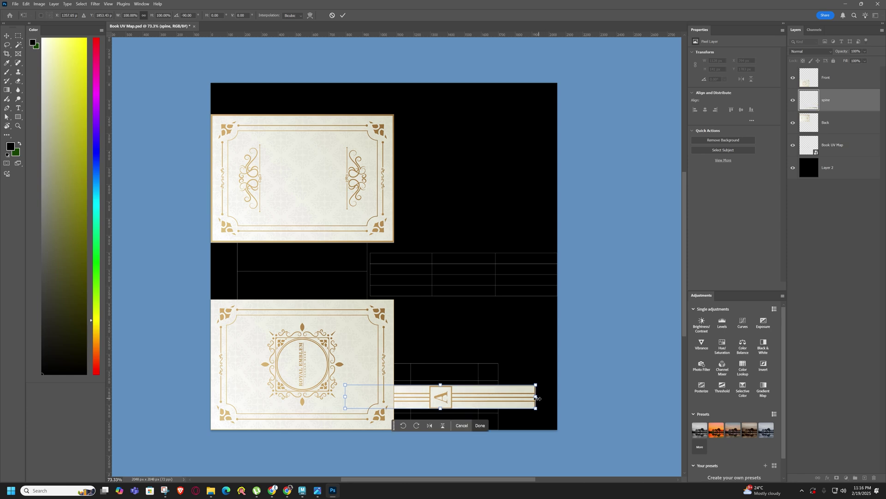
# Stretch the rotated spine artwork to about 285% width and 55% height so it fills the small shell
pyautogui.moveTo(535, 396); pyautogui.dragTo(499, 397)
pyautogui.moveTo(345, 396); pyautogui.dragTo(439, 358)
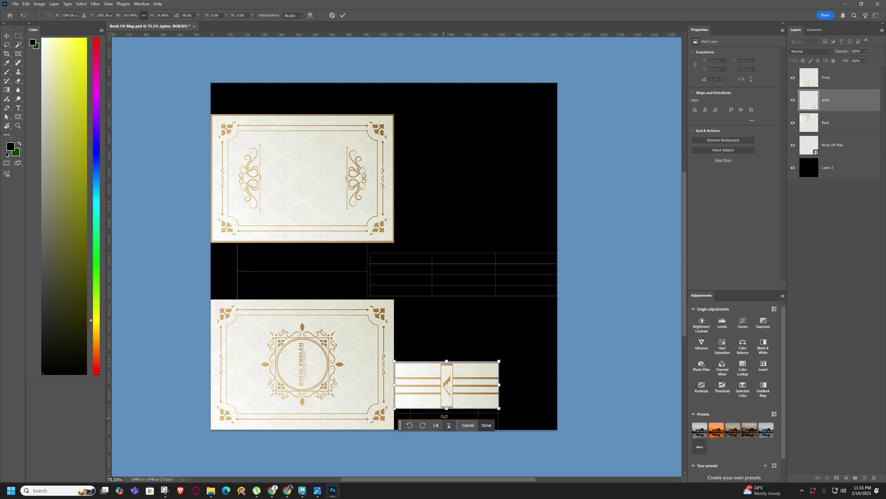
pyautogui.moveTo(446, 408); pyautogui.dragTo(446, 429)
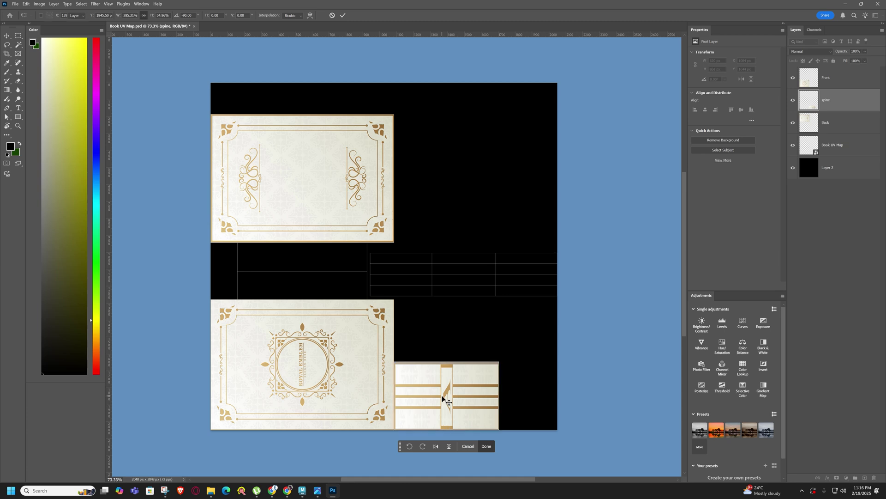
pyautogui.click(471, 326)
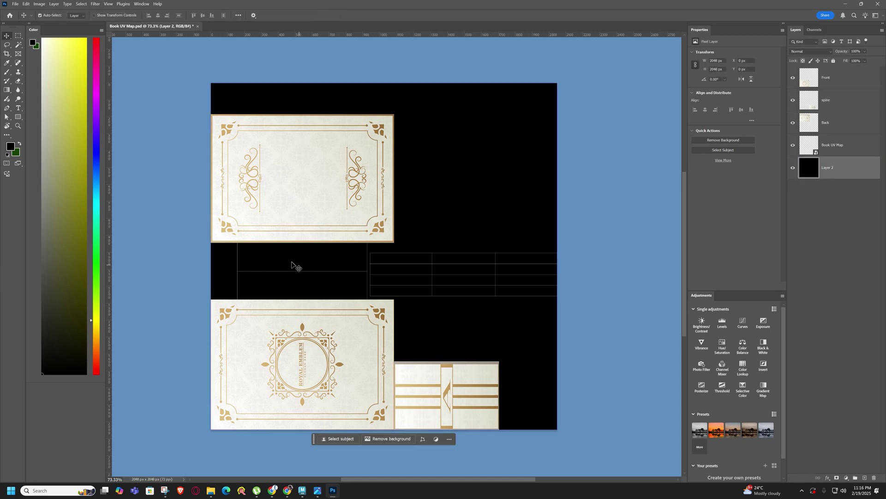
# Create a new layer above Front and select the rectangular shell area between the two covers, about 766 by 340 px
pyautogui.click(840, 82)
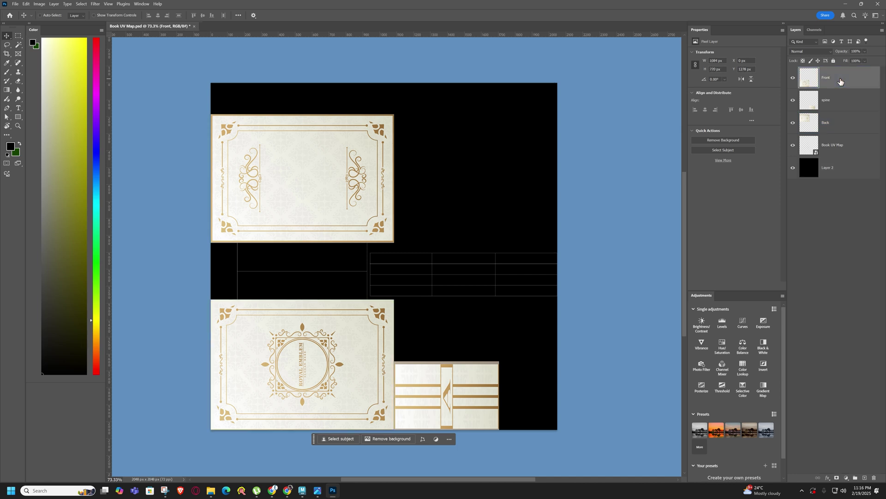
pyautogui.hotkey('ctrl', 'shift', 'alt', 'n')
pyautogui.press('m')
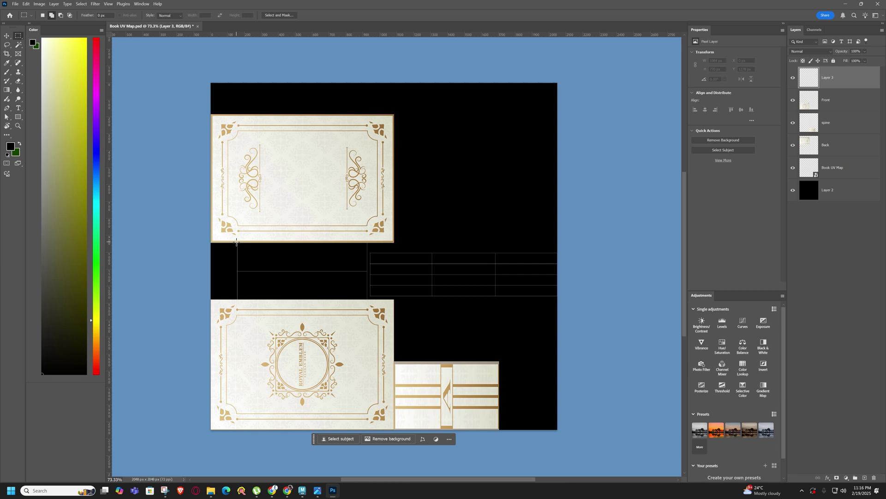
pyautogui.moveTo(237, 242); pyautogui.dragTo(367, 298)
# Fill the selected area with the off-white sampled from the Back artwork and clear the selection
pyautogui.press('i')
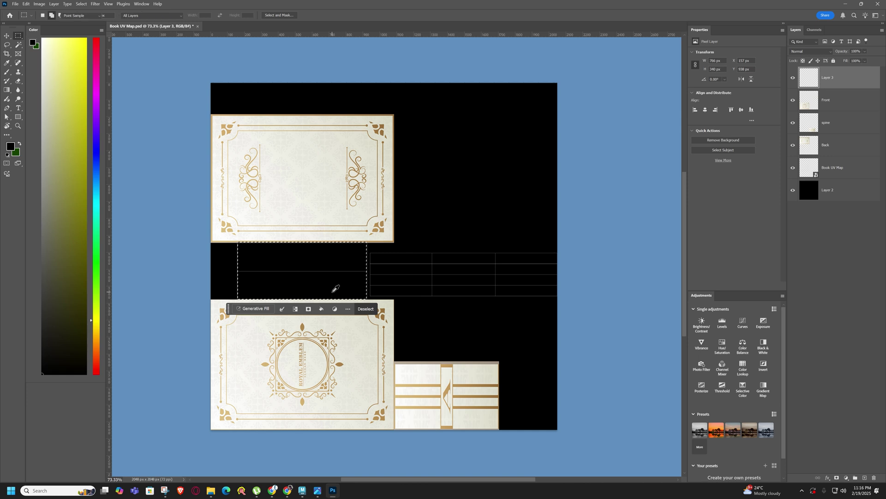
pyautogui.click(306, 210)
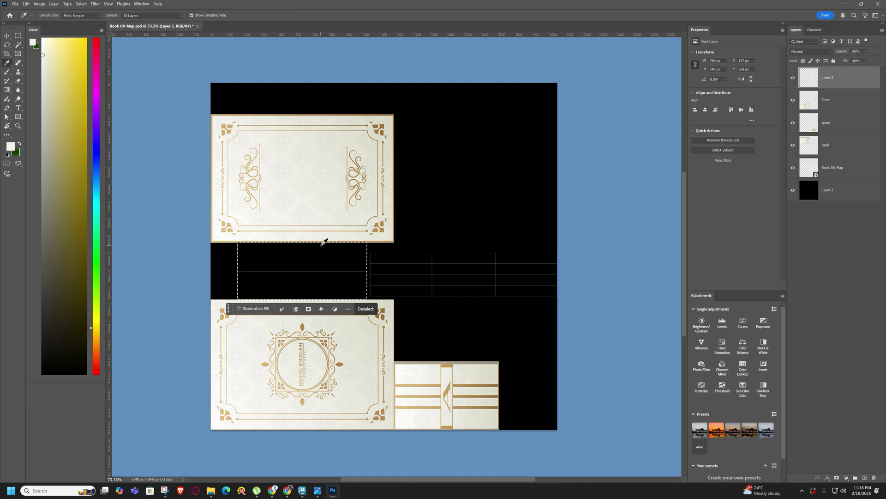
pyautogui.hotkey('alt', 'BackSpace')
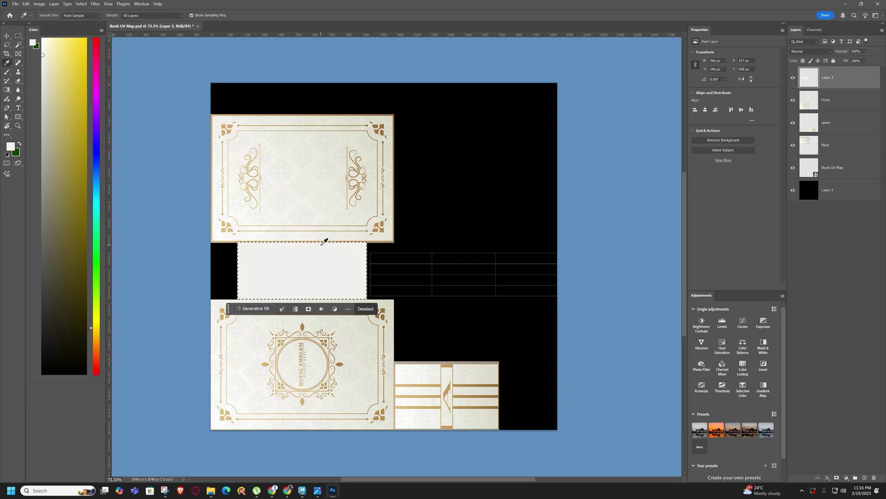
pyautogui.hotkey('ctrl', 'd')
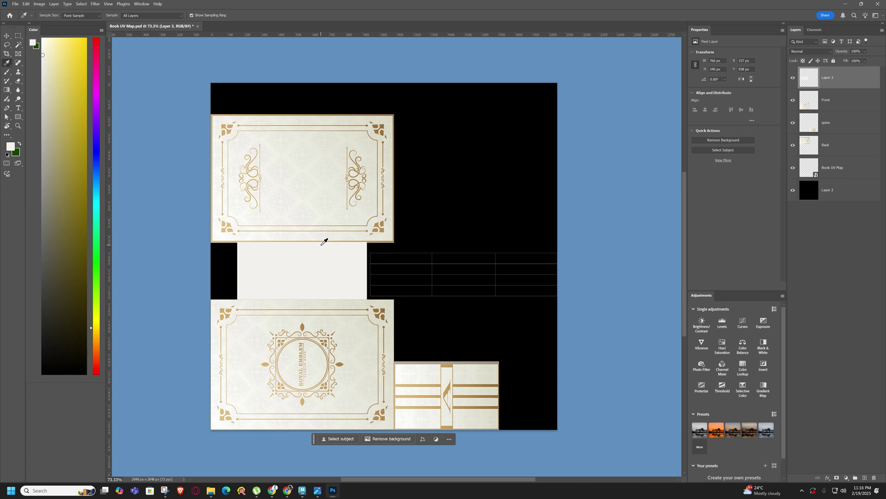
# Move the off-white fill layer beneath the Book UV Map layer and save the document
pyautogui.press('v')
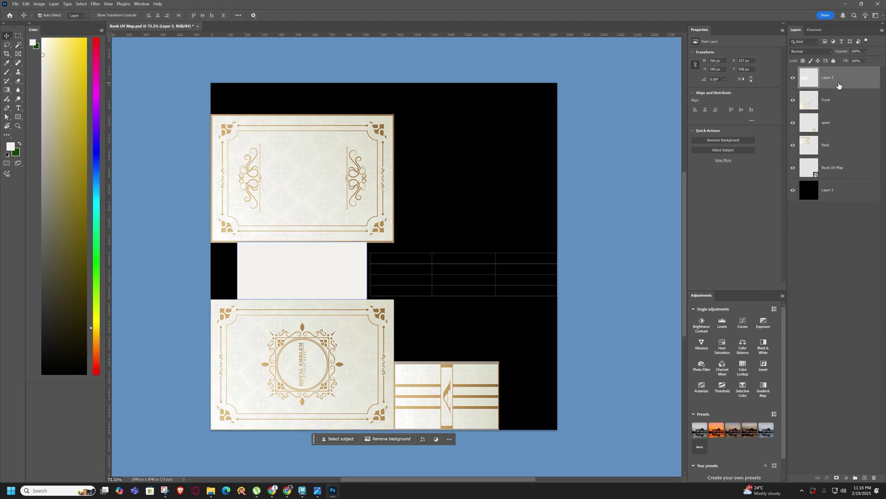
pyautogui.moveTo(840, 87); pyautogui.dragTo(838, 179)
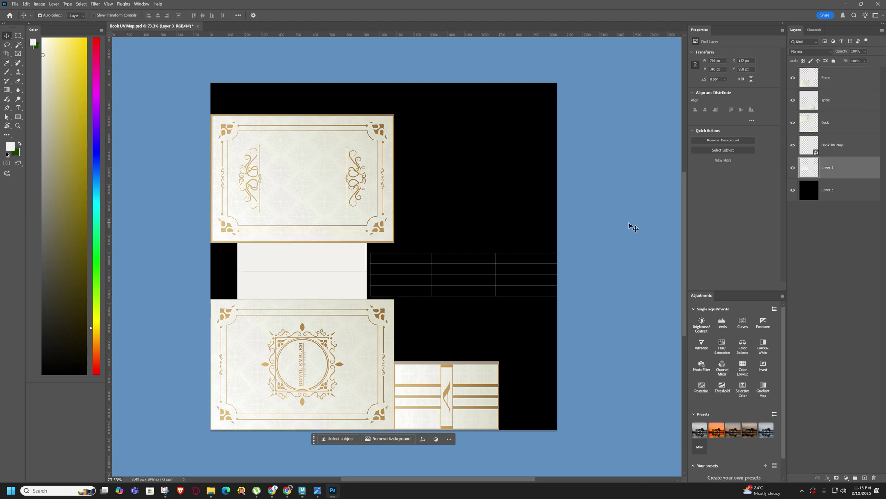
pyautogui.click(627, 221)
pyautogui.hotkey('ctrl', 's')
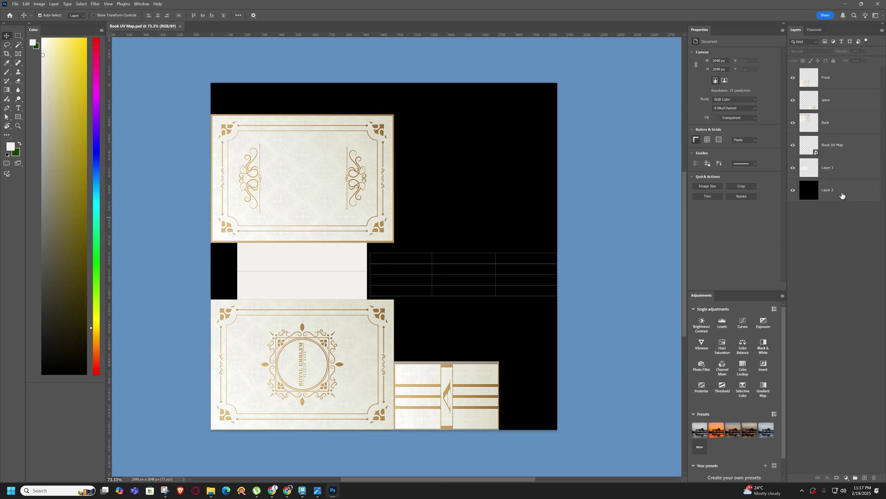
# Place the still-life-stacks-papers-documents image from the maya folder in File Explorer into the document, shifted slightly right and down
pyautogui.click(422, 281)
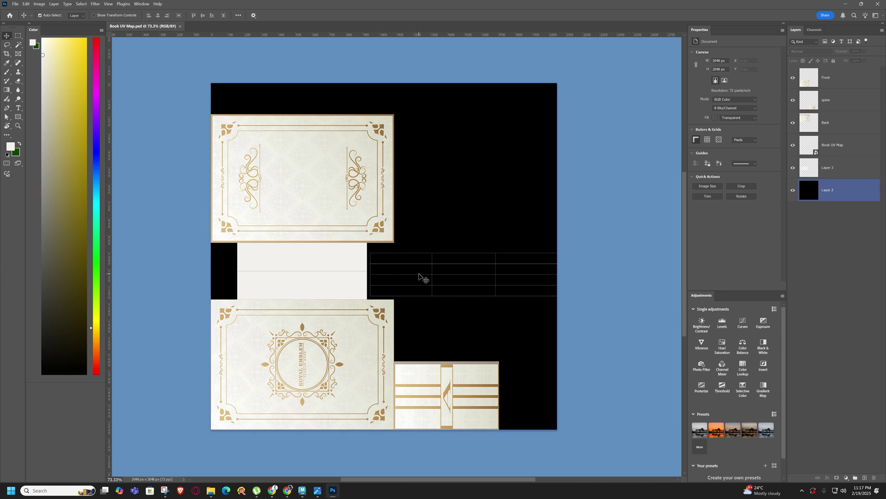
pyautogui.click(416, 47)
pyautogui.moveTo(212, 492)
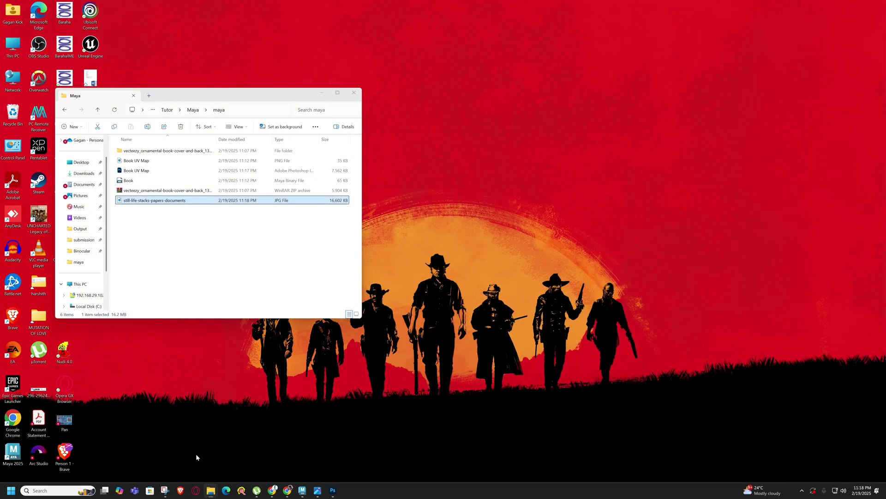
pyautogui.click(195, 457)
pyautogui.moveTo(161, 201); pyautogui.dragTo(453, 240)
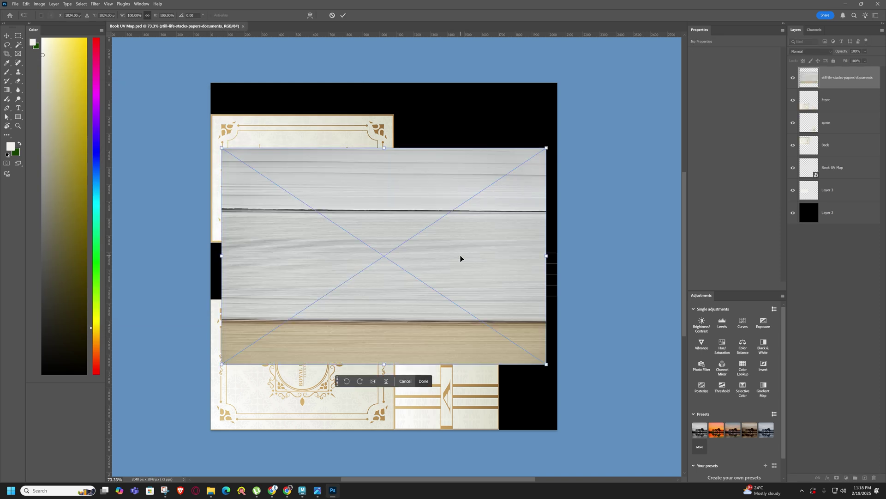
pyautogui.moveTo(461, 259); pyautogui.dragTo(466, 270)
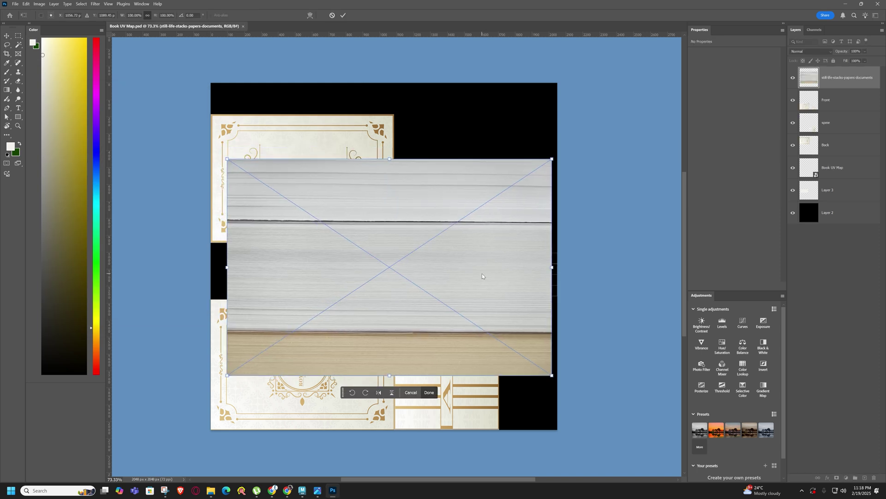
pyautogui.press('Return')
# Mask the paper image to a full-width horizontal band across its plain grey middle section
pyautogui.click(18, 36)
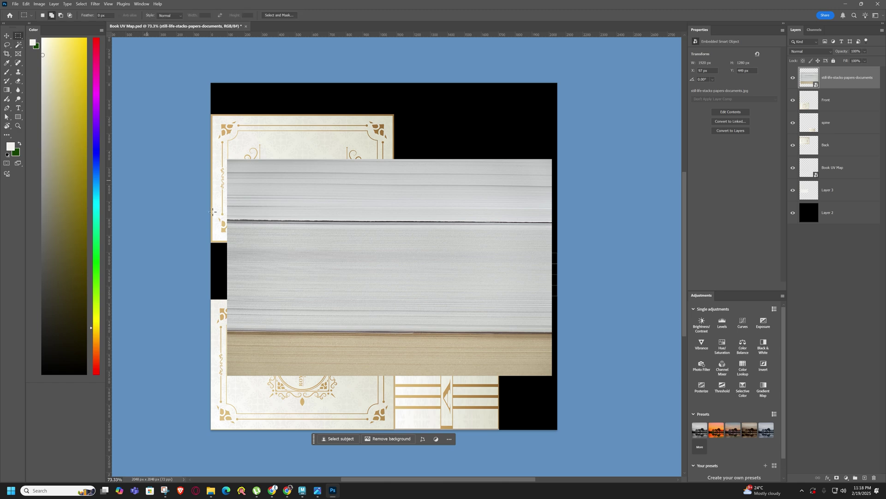
pyautogui.moveTo(222, 235); pyautogui.dragTo(555, 297)
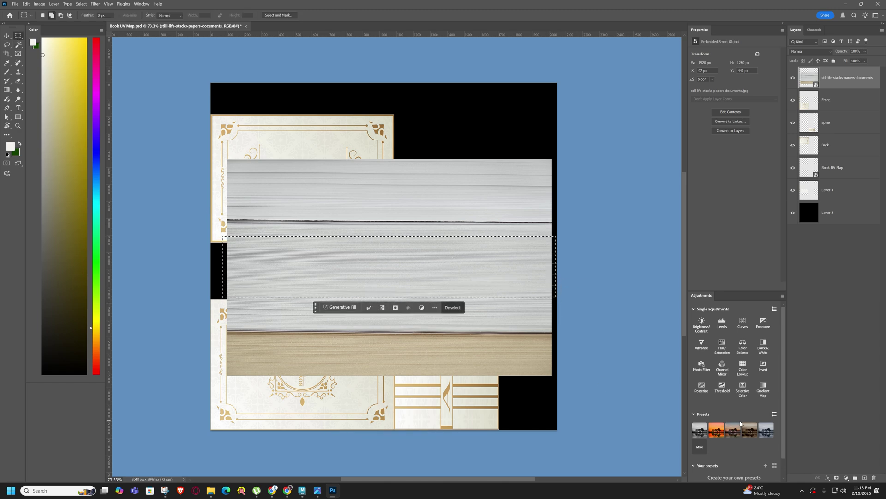
pyautogui.click(837, 478)
# Scale the masked paper strip to 72.27% and position it over the page-edge shell at about X 700 px, Y 676 px
pyautogui.press('v')
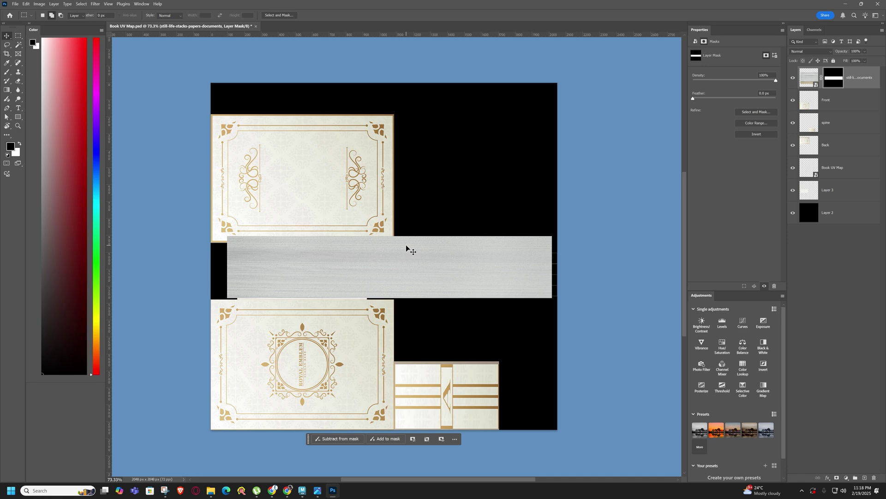
pyautogui.moveTo(406, 279); pyautogui.dragTo(466, 286)
pyautogui.hotkey('ctrl', 't')
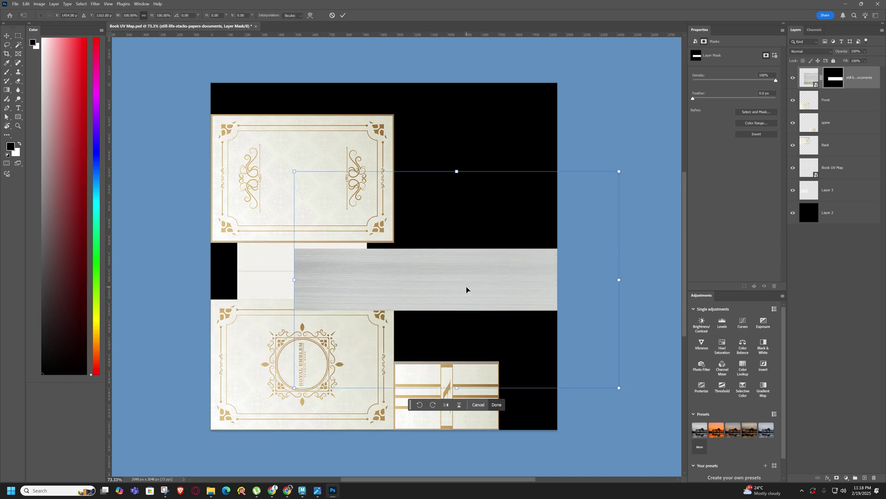
pyautogui.moveTo(294, 279); pyautogui.dragTo(370, 275)
pyautogui.hotkey('ctrl', 'z')
pyautogui.keyDown('alt'); pyautogui.moveTo(617, 387); pyautogui.dragTo(571, 359); pyautogui.keyUp('alt')
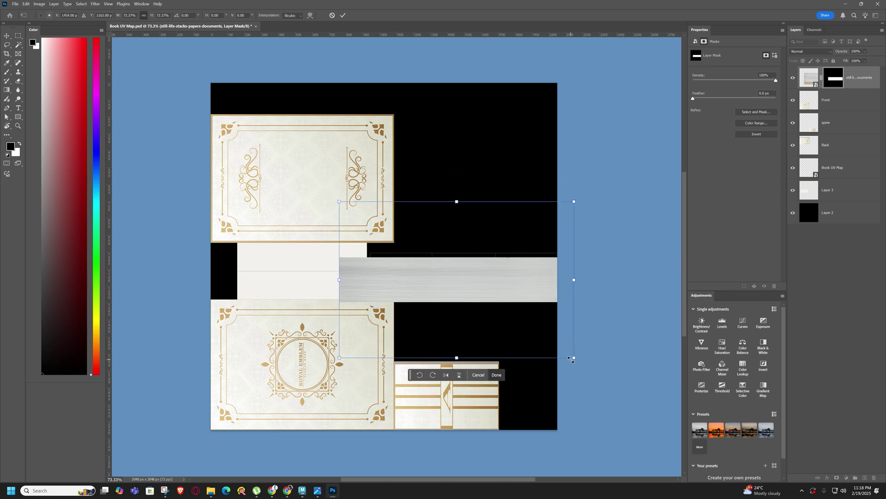
pyautogui.moveTo(488, 280)
pyautogui.mouseDown()
pyautogui.moveTo(481, 267)
pyautogui.moveTo(481, 275)
pyautogui.mouseUp()
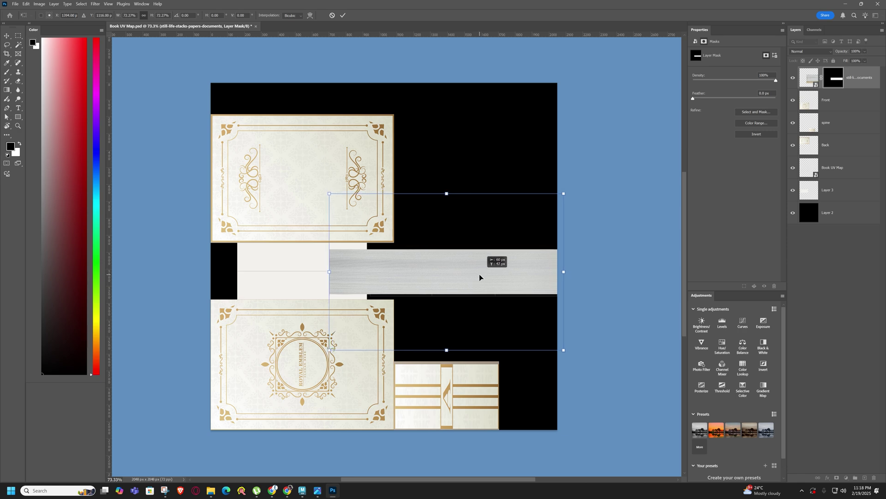
pyautogui.press('Return')
pyautogui.moveTo(463, 277); pyautogui.dragTo(459, 279)
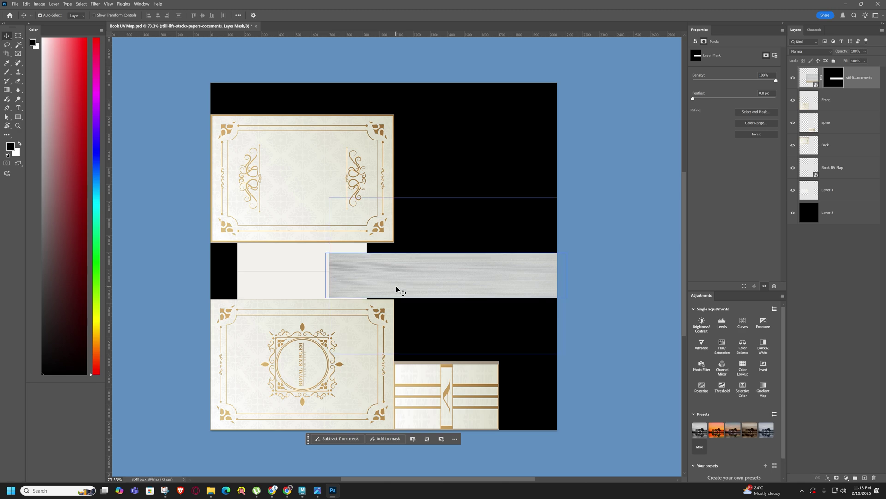
# Move the paper strip layer beneath the off-white fill layer and save the document
pyautogui.moveTo(858, 77); pyautogui.dragTo(847, 217)
pyautogui.click(602, 282)
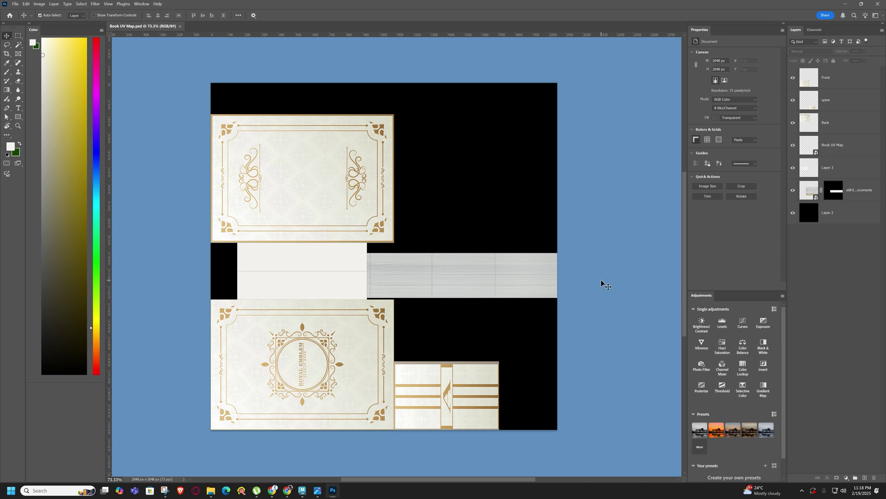
pyautogui.click(453, 291)
pyautogui.click(295, 251)
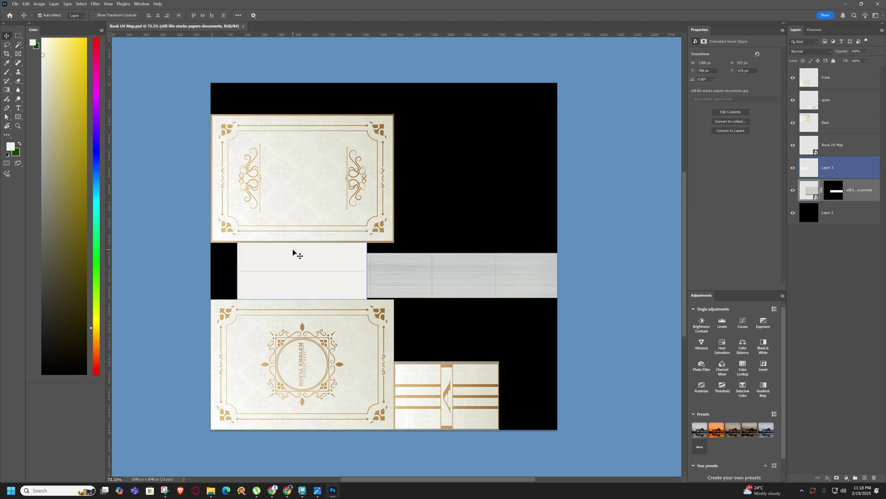
pyautogui.click(290, 160)
pyautogui.click(306, 419)
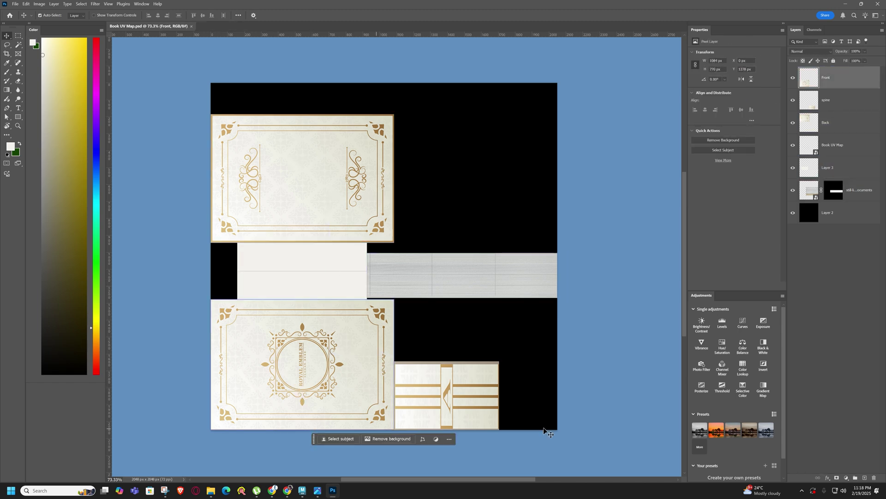
pyautogui.click(633, 321)
pyautogui.click(441, 382)
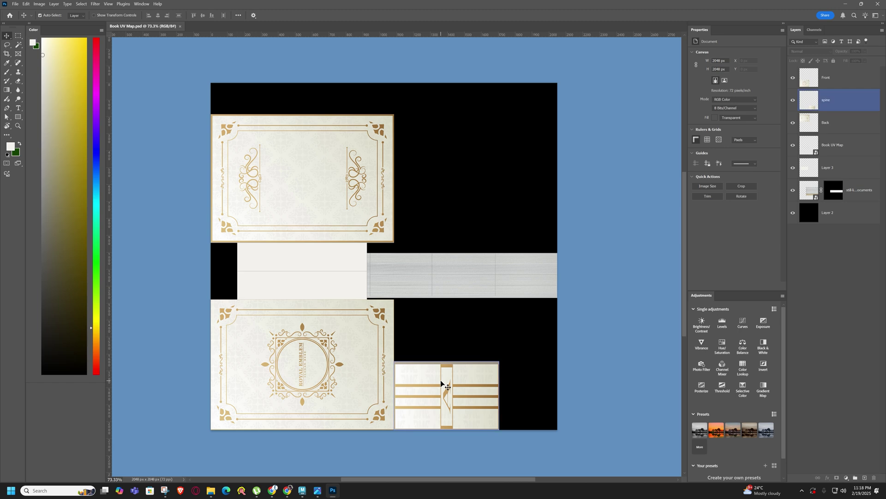
pyautogui.click(609, 319)
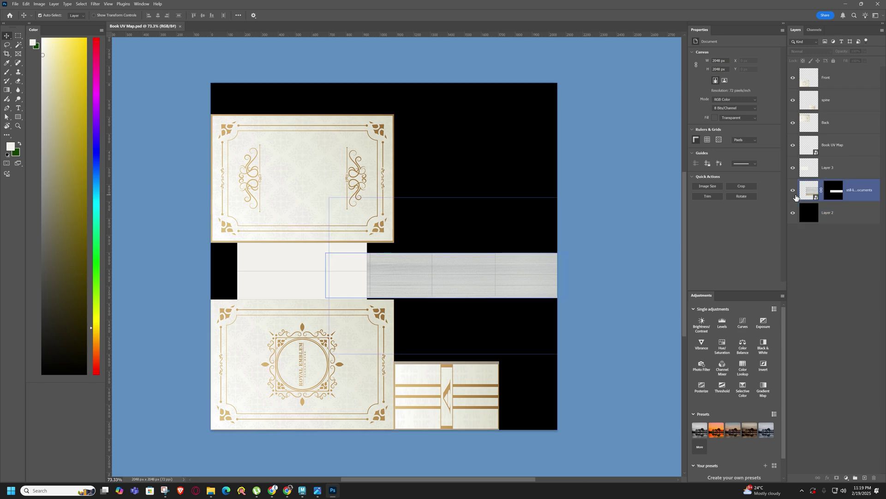
# Hide the artwork layers and move the Book UV Map layer beneath the paper strip layer, directly above Layer 2
pyautogui.moveTo(793, 192); pyautogui.dragTo(793, 78)
pyautogui.click(793, 148)
pyautogui.click(793, 148)
pyautogui.moveTo(809, 146); pyautogui.dragTo(799, 200)
pyautogui.click(794, 168)
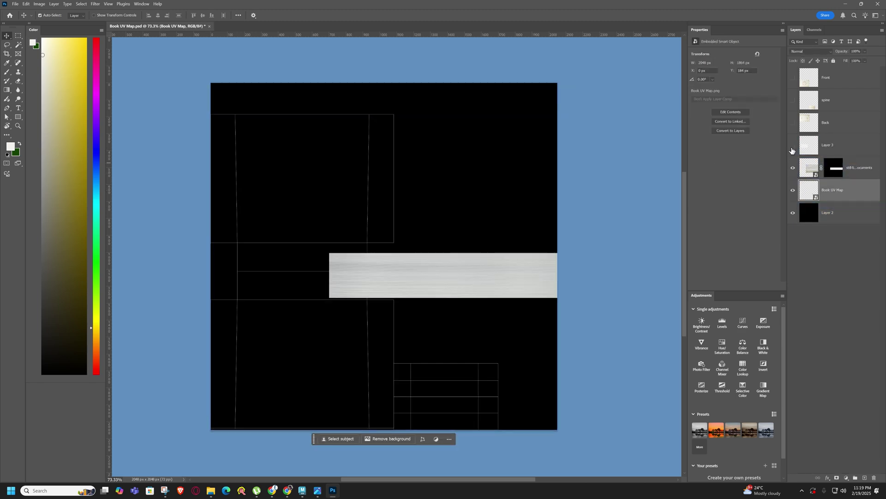
# Hide the Book UV Map layer, make the paper strip, Layer 3, Back, spine and Front layers visible again, and save the document
pyautogui.click(794, 190)
pyautogui.click(793, 168)
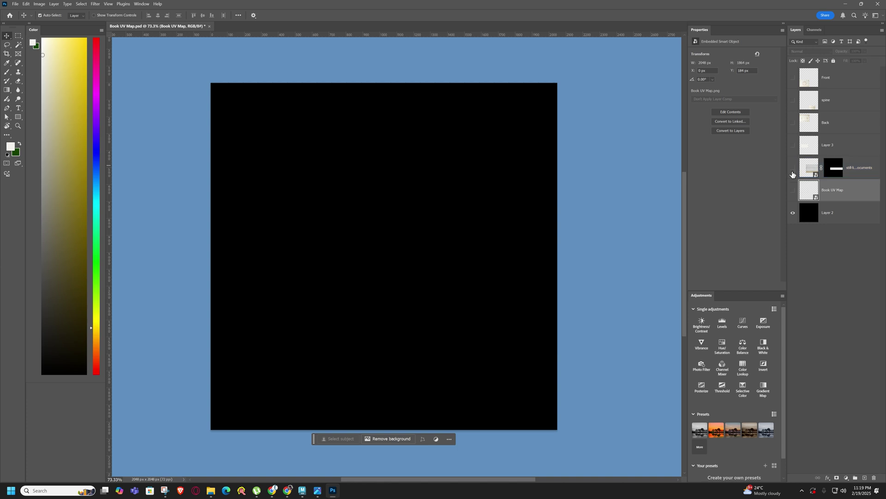
pyautogui.click(793, 168)
pyautogui.click(793, 145)
pyautogui.click(793, 123)
pyautogui.click(793, 100)
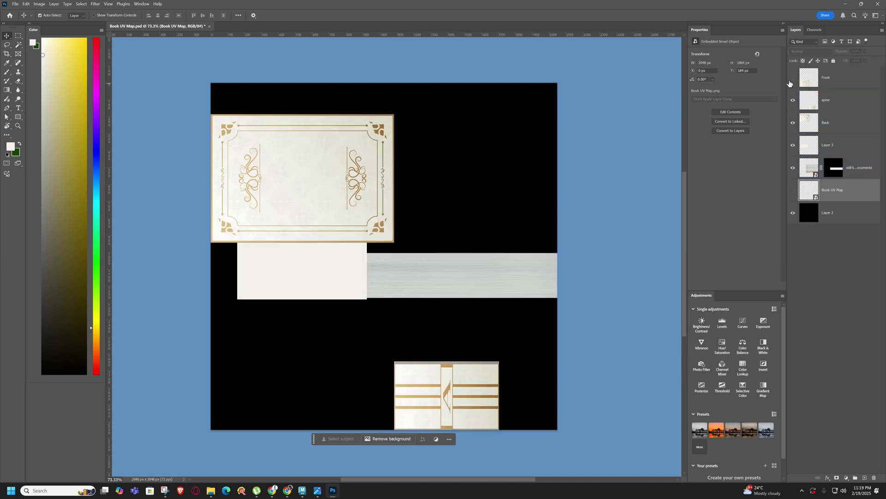
pyautogui.click(793, 77)
pyautogui.click(607, 195)
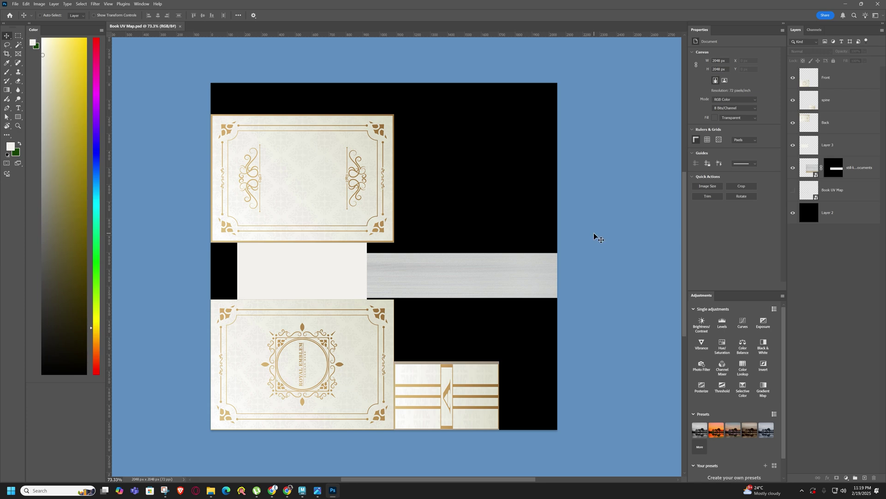
# Start exporting the document as a 2048 x 2048 px PNG with transparency and set the save location to the Tutor\Maya\maya project folder
pyautogui.hotkey('ctrl', 'alt', 'shift', 'w')
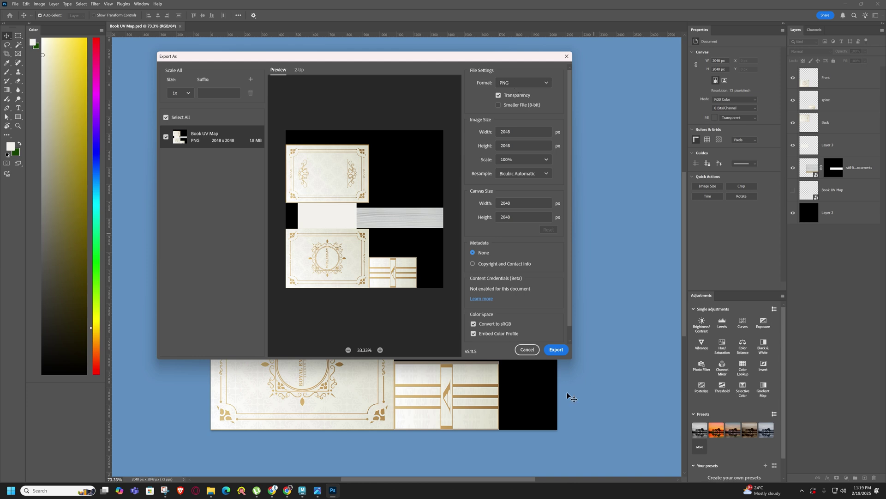
pyautogui.click(557, 349)
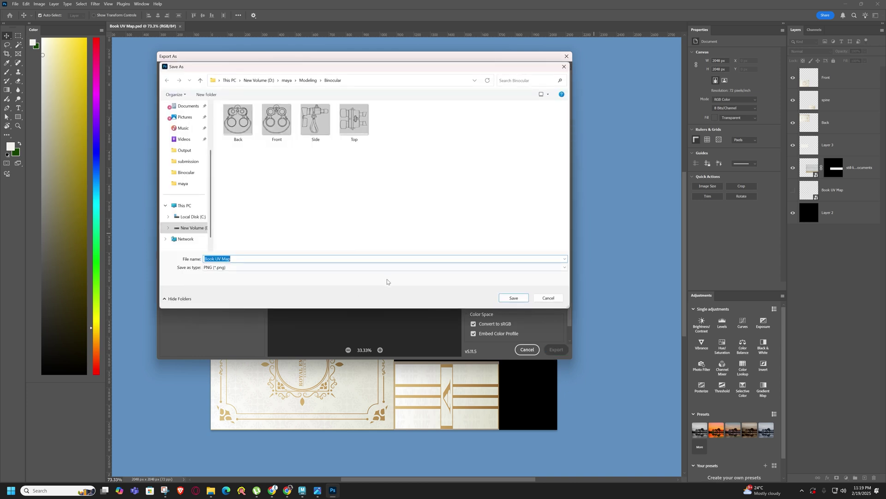
pyautogui.moveTo(211, 490)
pyautogui.click(183, 450)
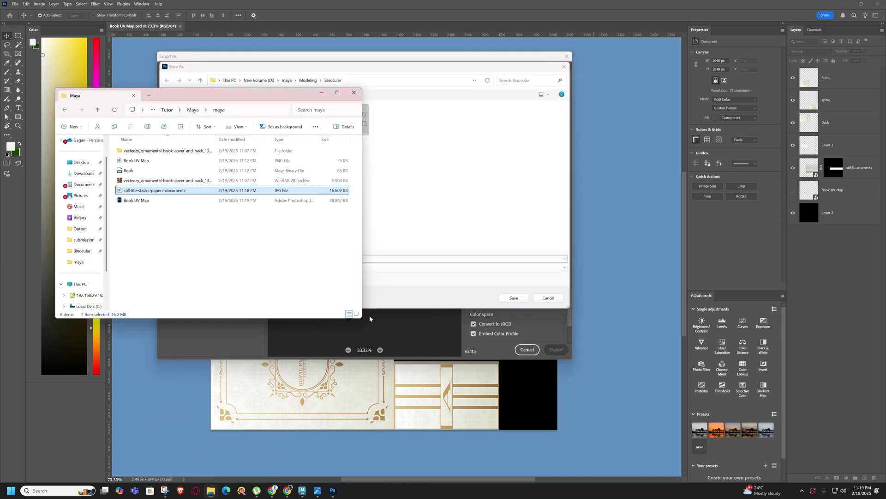
pyautogui.click(249, 109)
pyautogui.hotkey('ctrl', 'c')
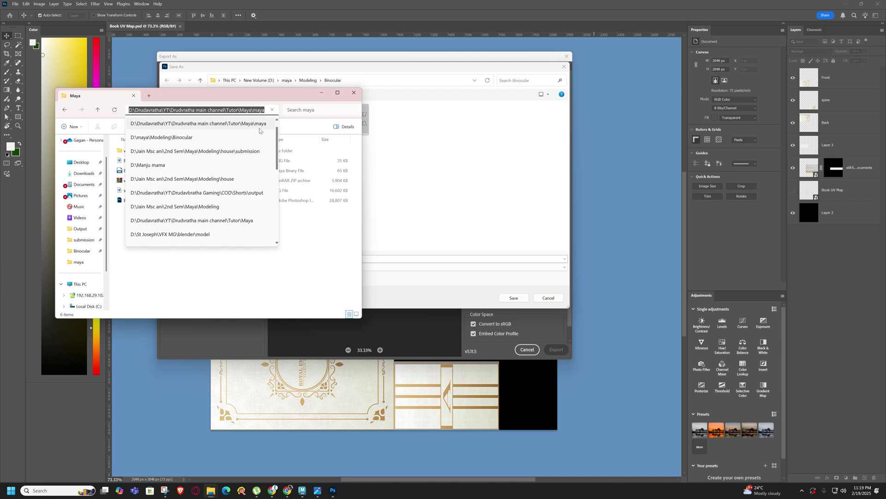
pyautogui.click(355, 82)
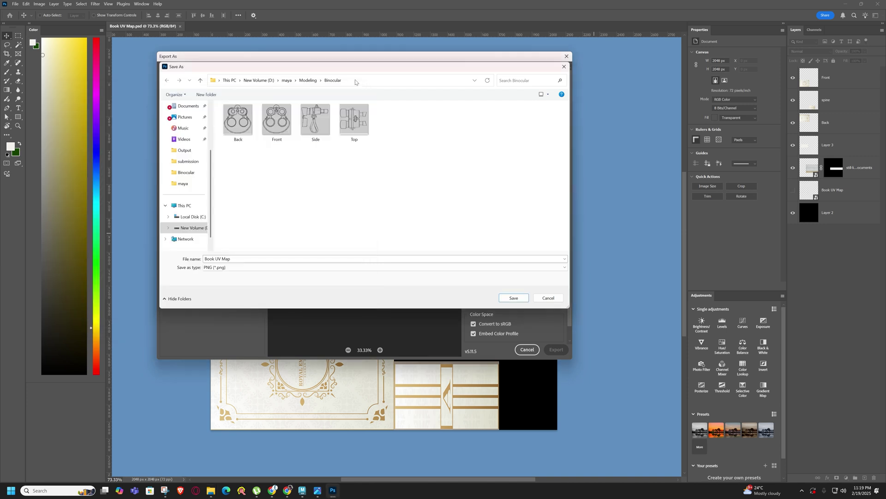
pyautogui.click(355, 82)
pyautogui.hotkey('ctrl', 'v')
pyautogui.press('Return')
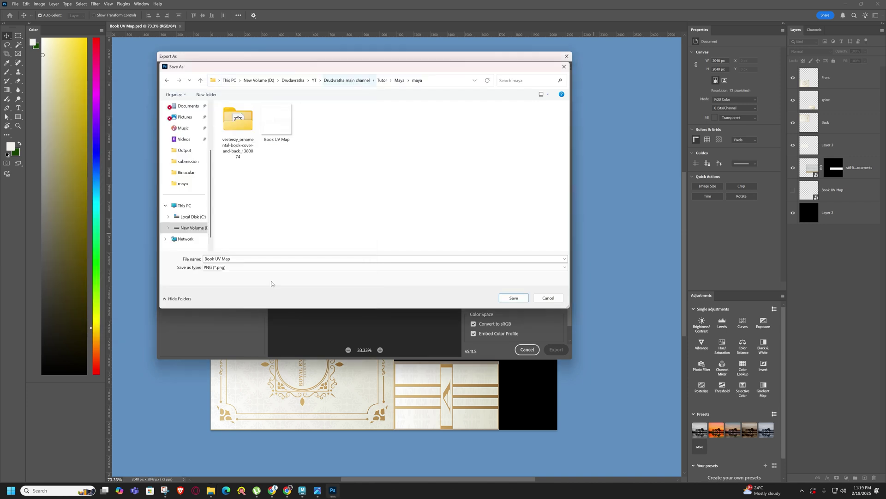
# Name the exported PNG Book UV Map Textured and save it
pyautogui.click(246, 260)
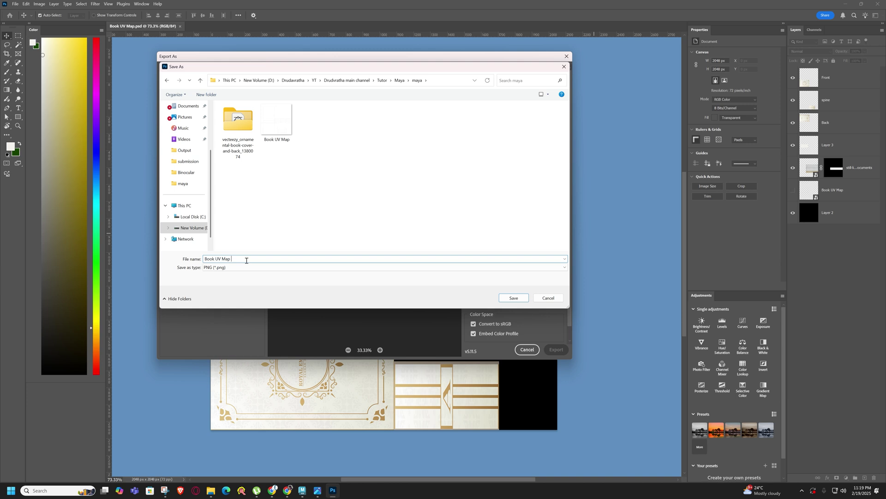
pyautogui.write('Textured')
pyautogui.press('Return')
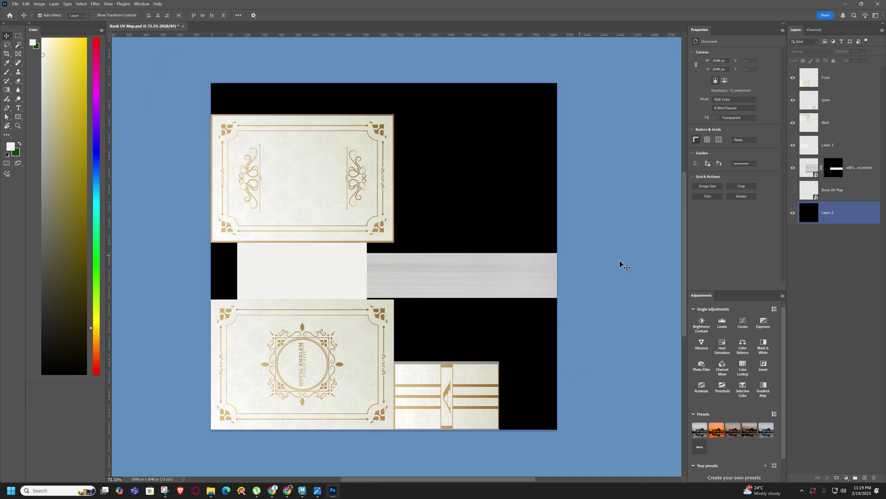
# Switch to Maya, select the whole book as an object, and assign it a new Lambert material
pyautogui.click(302, 490)
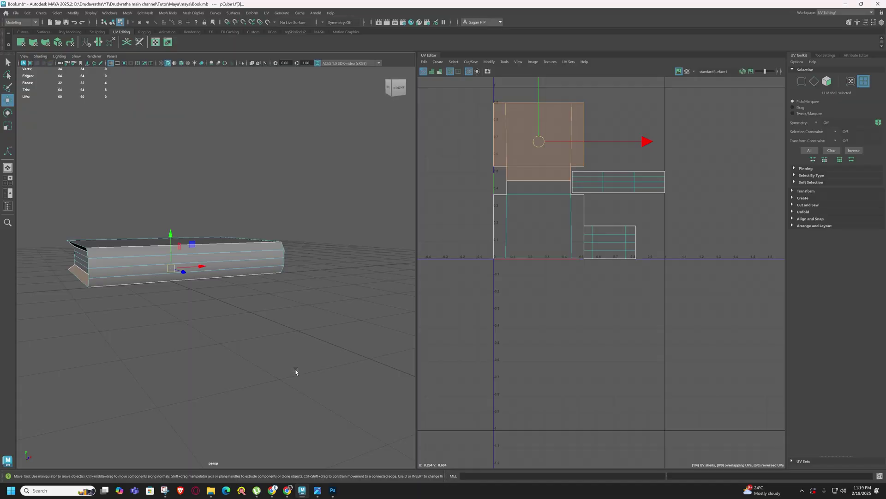
pyautogui.click(232, 239)
pyautogui.click(252, 253)
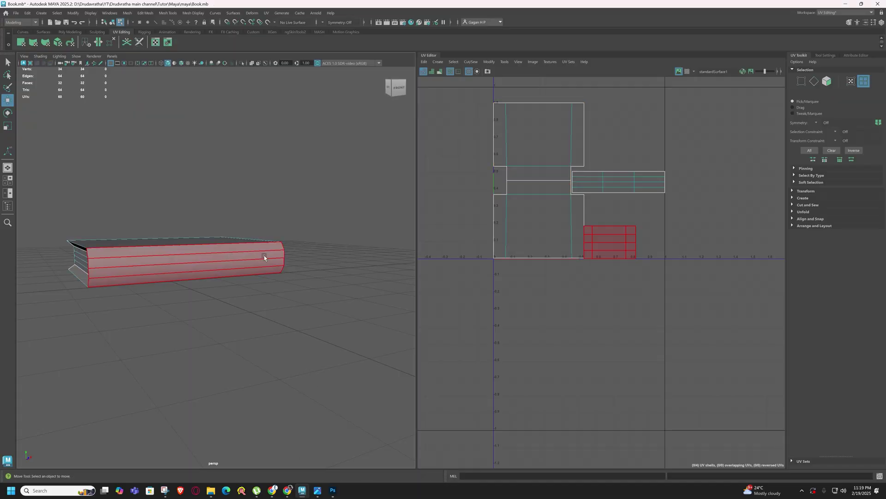
pyautogui.keyDown('alt'); pyautogui.moveTo(264, 257); pyautogui.dragTo(245, 274); pyautogui.keyUp('alt')
pyautogui.moveTo(213, 262); pyautogui.dragTo(258, 221, button='right')
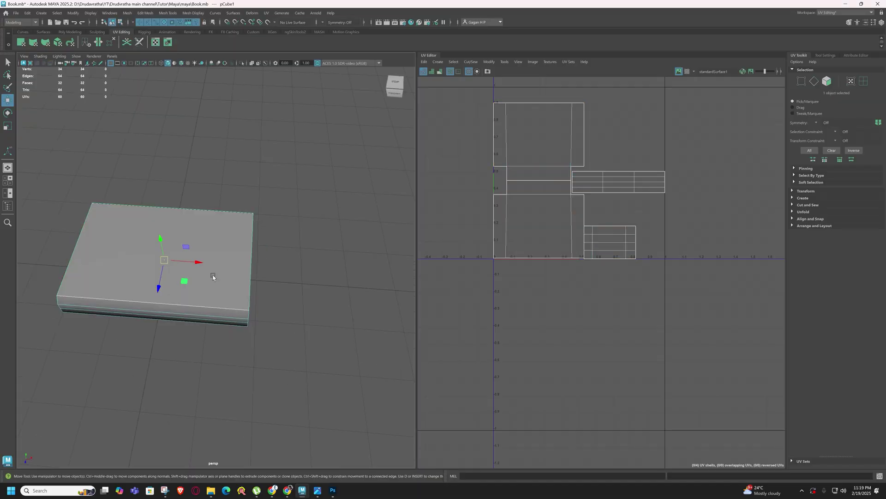
pyautogui.rightClick(212, 276)
pyautogui.moveTo(204, 452)
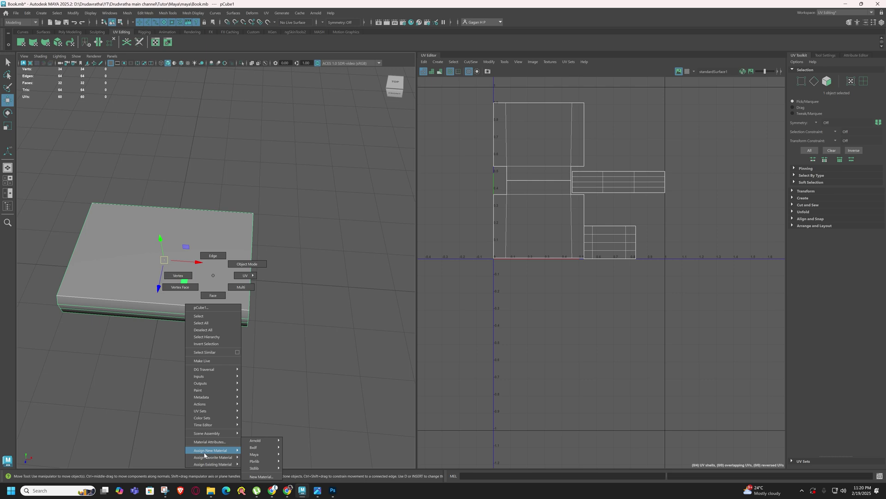
pyautogui.click(261, 428)
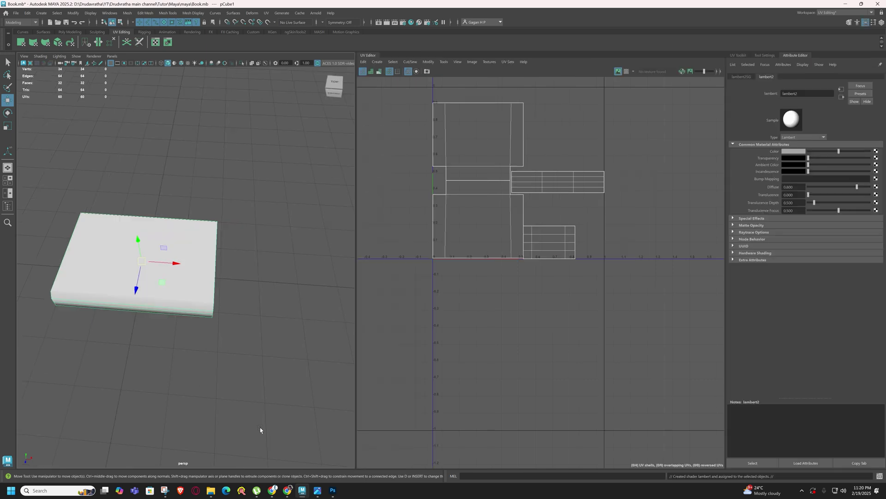
# Connect a File texture to the Lambert material's Color and load the Book UV Map Textured image from the Tutor\Maya\maya folder
pyautogui.click(876, 151)
pyautogui.click(366, 188)
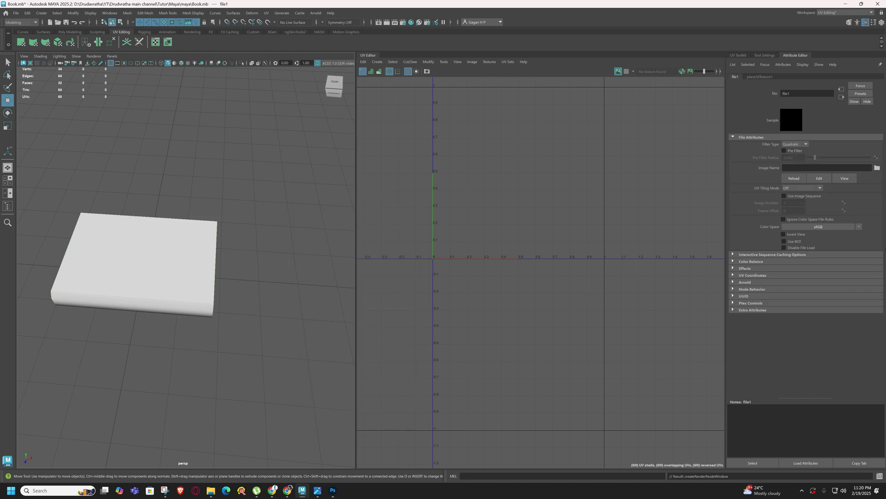
pyautogui.click(878, 168)
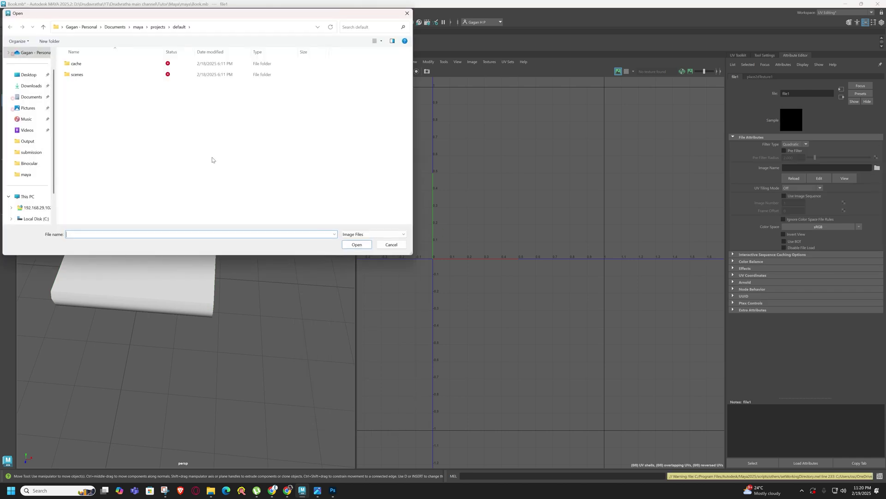
pyautogui.moveTo(210, 491)
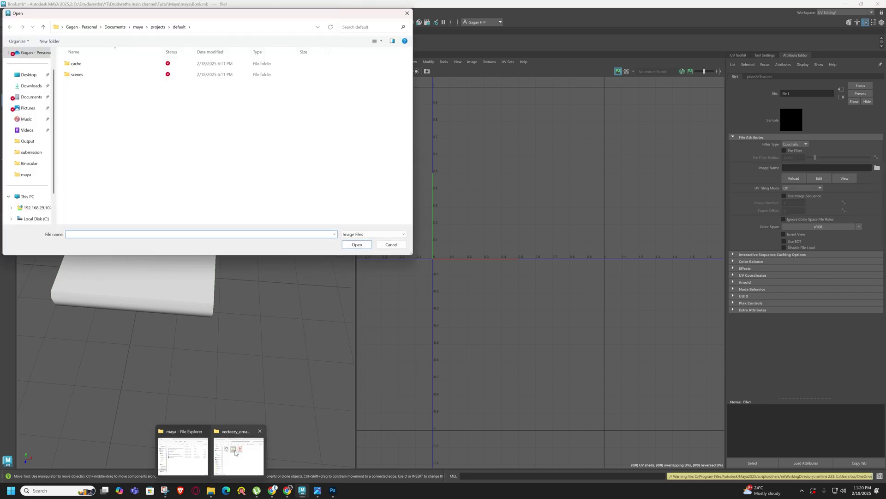
pyautogui.click(237, 455)
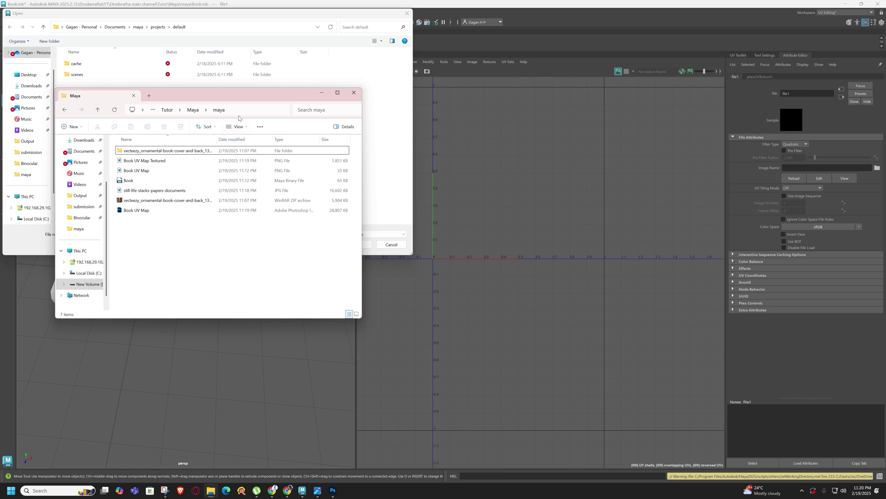
pyautogui.click(239, 111)
pyautogui.hotkey('ctrl', 'c')
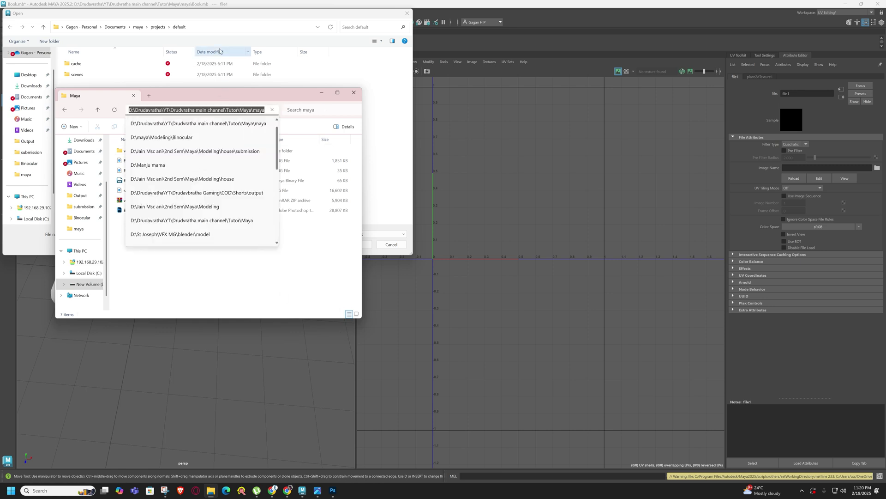
pyautogui.click(216, 31)
pyautogui.hotkey('ctrl', 'v')
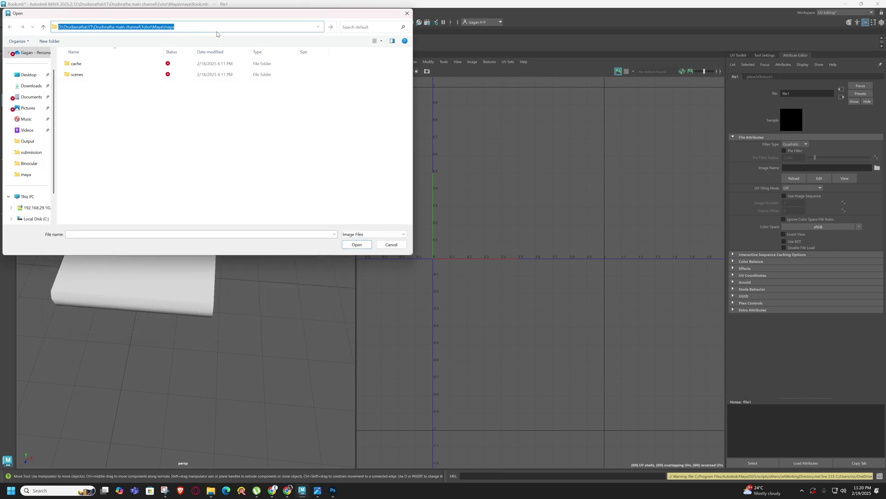
pyautogui.press('Return')
pyautogui.click(105, 86)
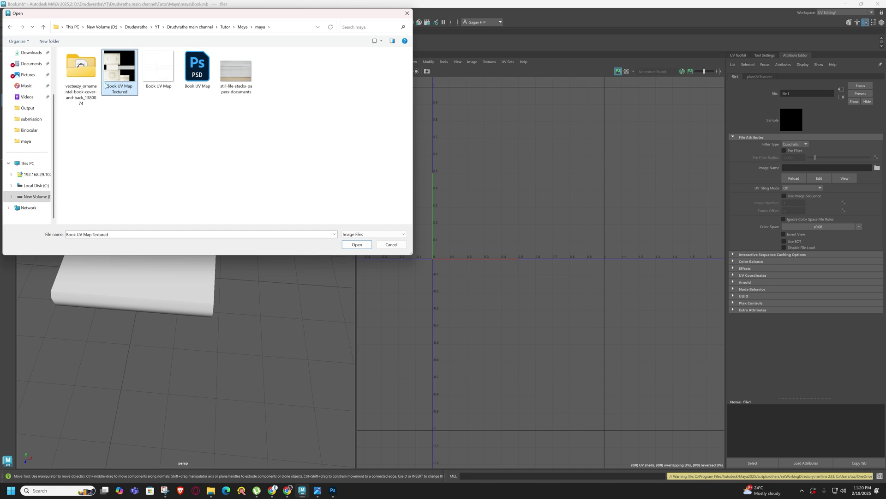
pyautogui.click(356, 246)
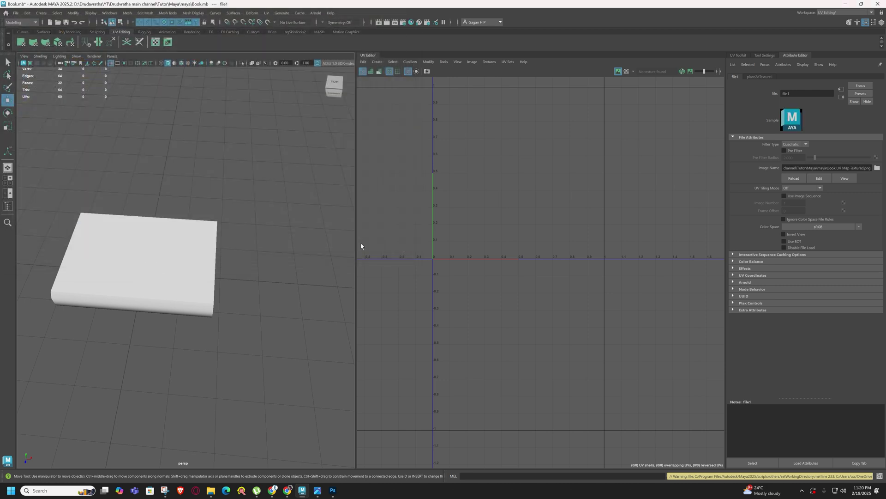
# Turn on textured display in the perspective view, deselect the book, and examine its page edges and cover corner up close
pyautogui.click(188, 66)
pyautogui.click(259, 296)
pyautogui.keyDown('alt'); pyautogui.moveTo(259, 297); pyautogui.dragTo(172, 277); pyautogui.keyUp('alt')
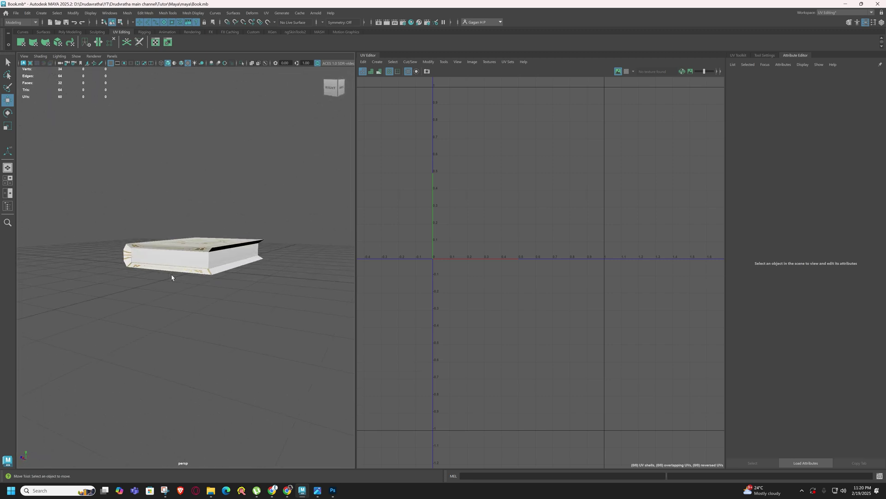
pyautogui.keyDown('alt'); pyautogui.moveTo(172, 277); pyautogui.dragTo(229, 278, button='right'); pyautogui.keyUp('alt')
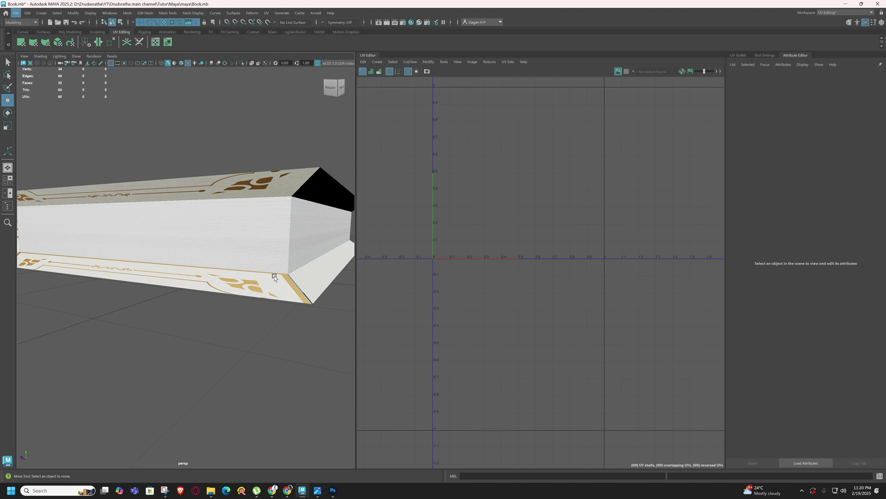
pyautogui.keyDown('alt'); pyautogui.moveTo(272, 277); pyautogui.dragTo(259, 292, button='middle'); pyautogui.keyUp('alt')
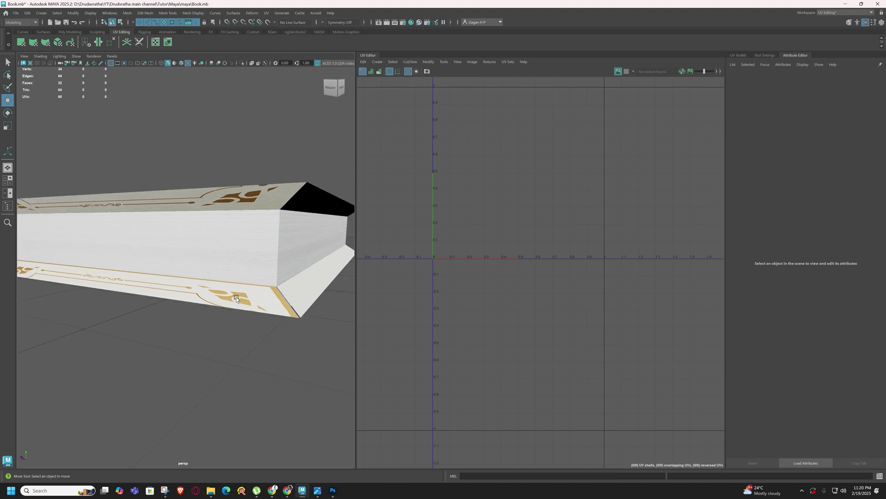
# Switch to the General workspace, display the perspective view full screen, and frame the whole textured book with its front cover showing
pyautogui.click(844, 12)
pyautogui.click(831, 27)
pyautogui.scroll(-8, 466, 250)
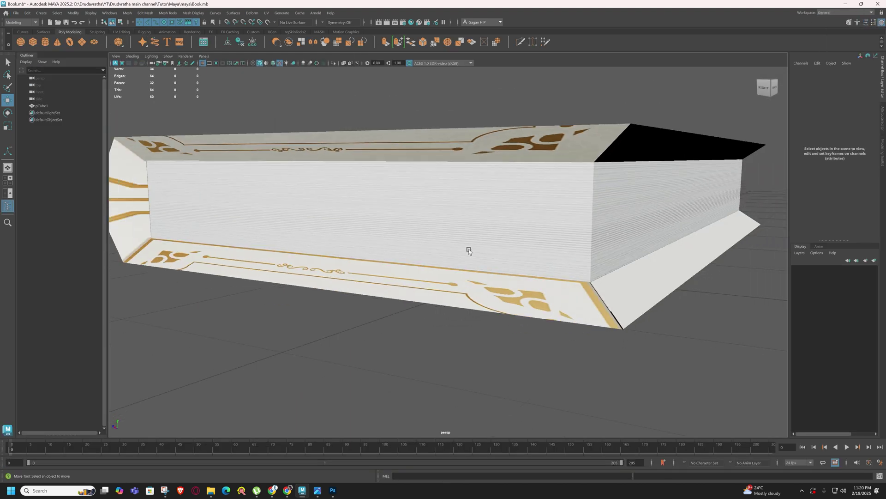
pyautogui.hotkey('ctrl', 'space')
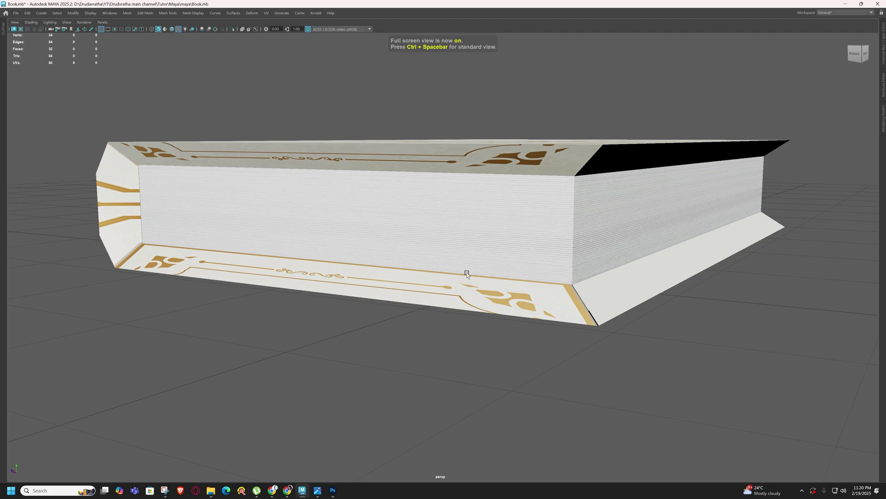
pyautogui.keyDown('alt'); pyautogui.moveTo(468, 273); pyautogui.dragTo(487, 245); pyautogui.keyUp('alt')
pyautogui.scroll(-5, 477, 279)
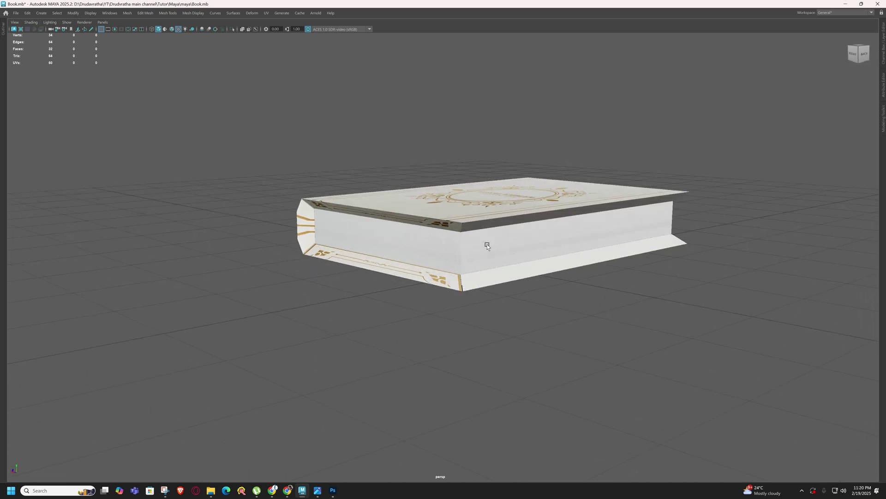